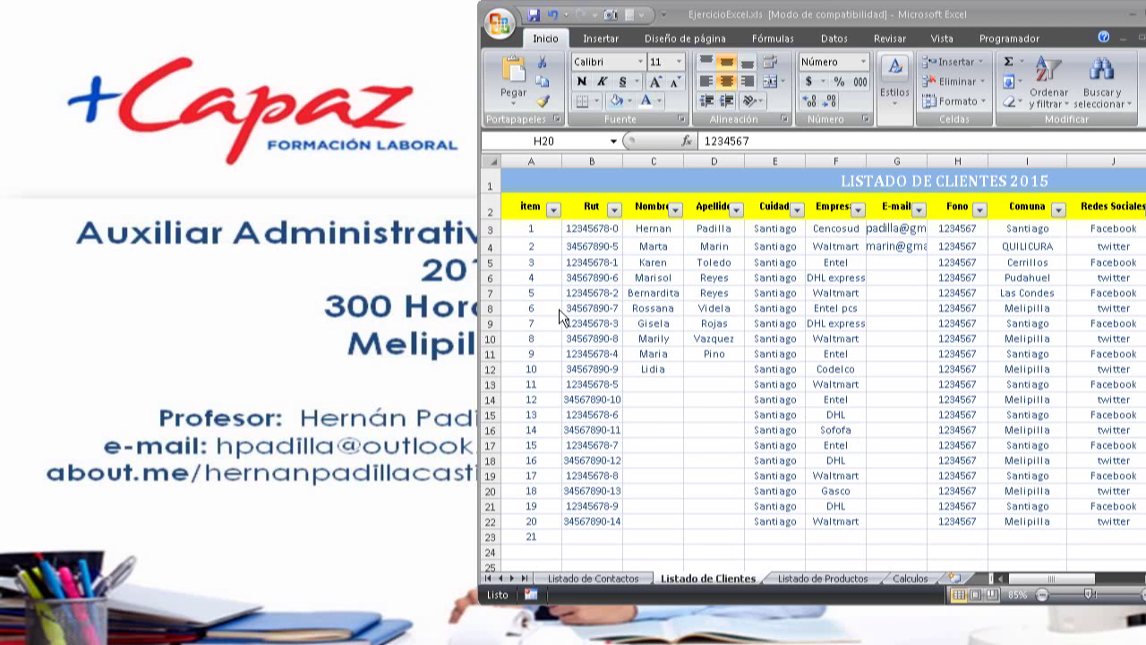
Enlarge the EjercicioExcel.xls window and maximize it to show the whole client list.
click(772, 606)
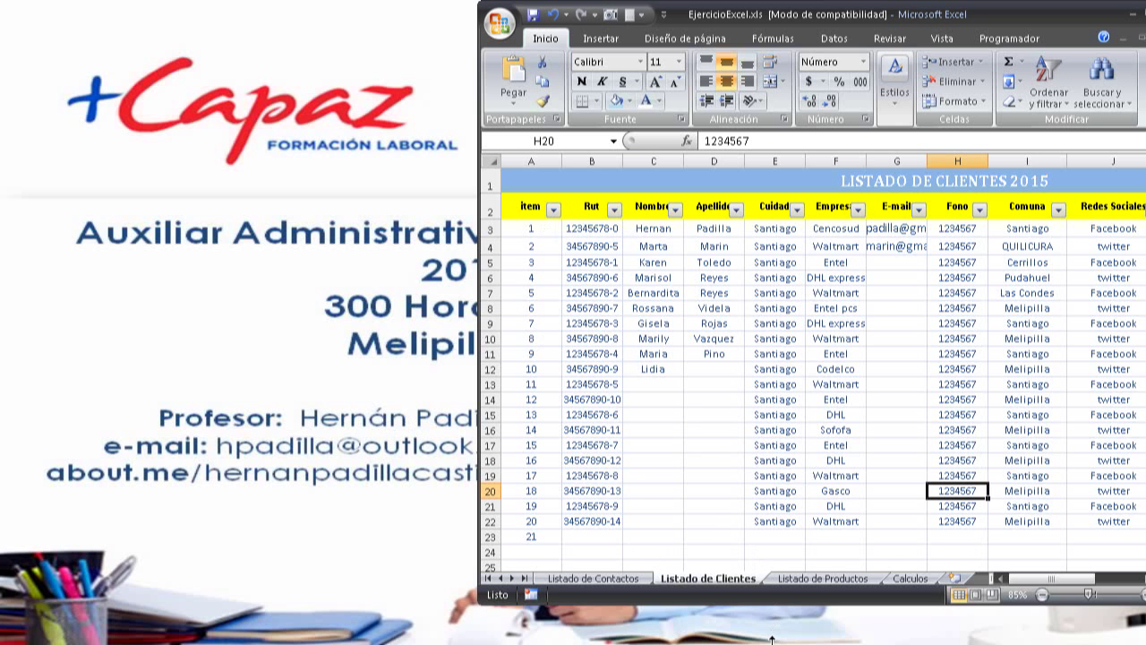
drag(772, 638, 785, 639)
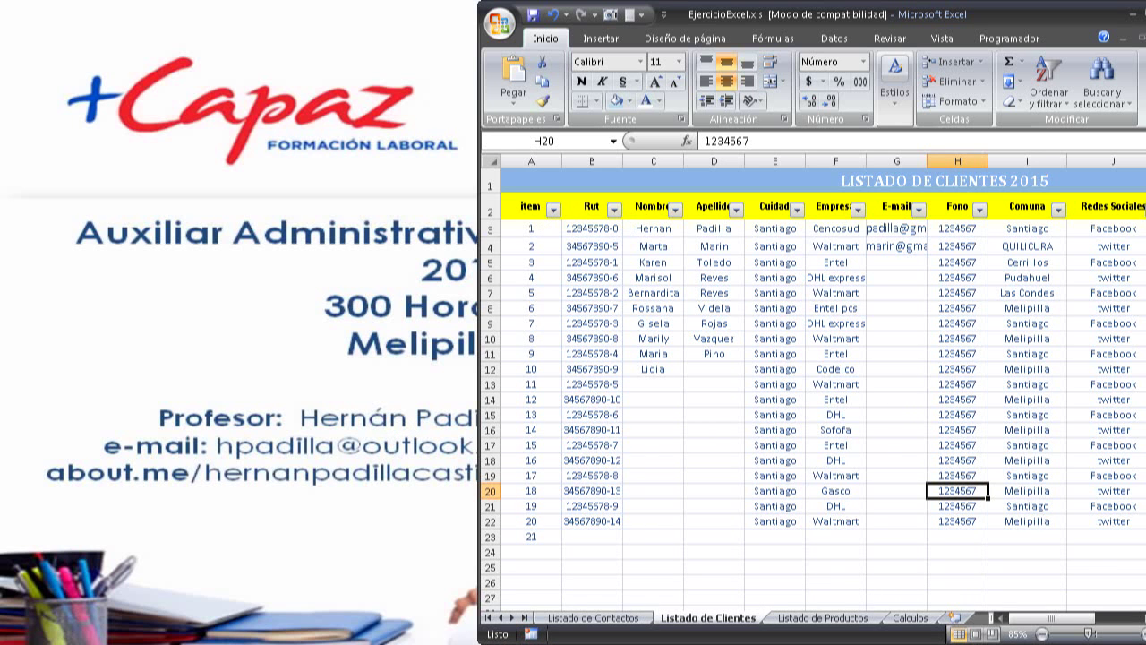
drag(1137, 385, 1145, 385)
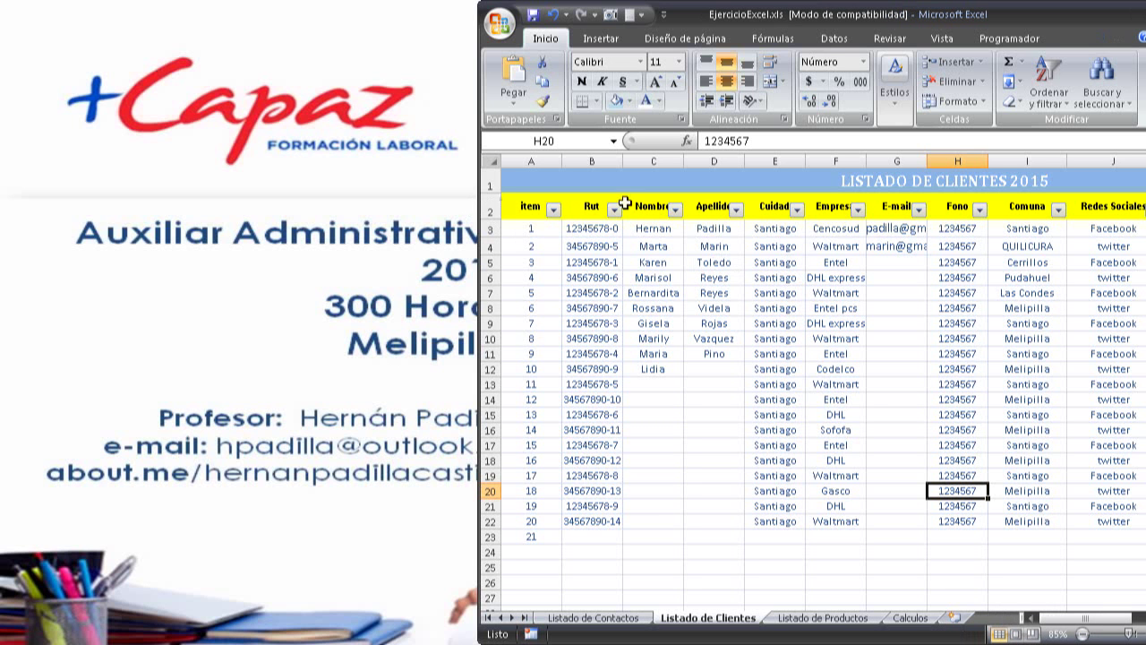
click(591, 293)
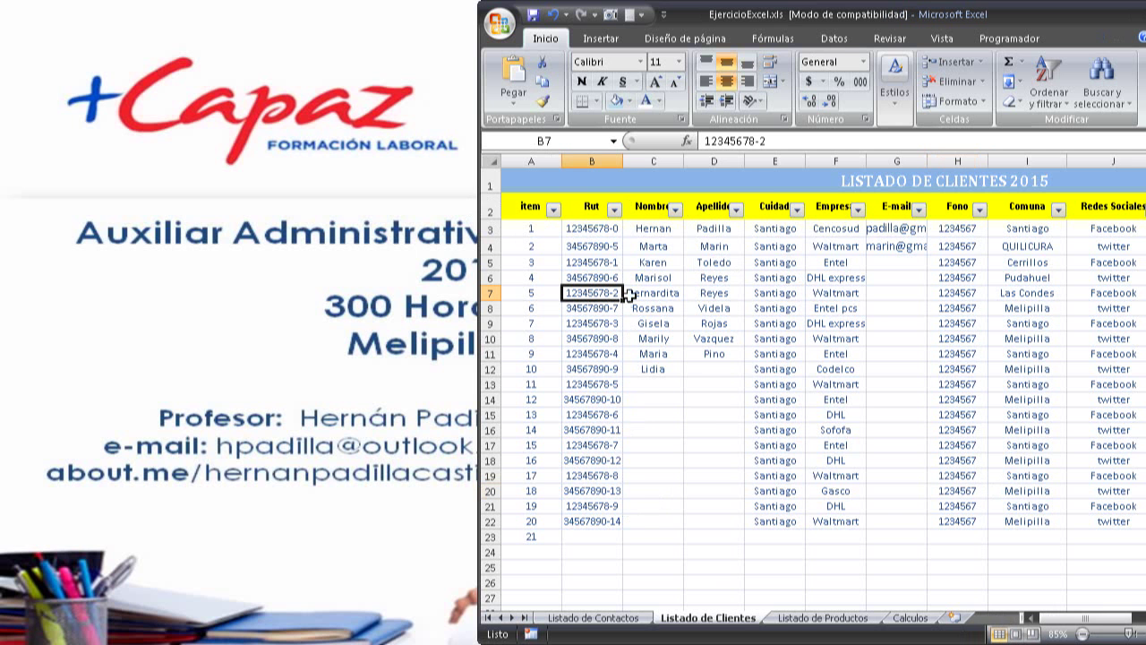
double_click(794, 24)
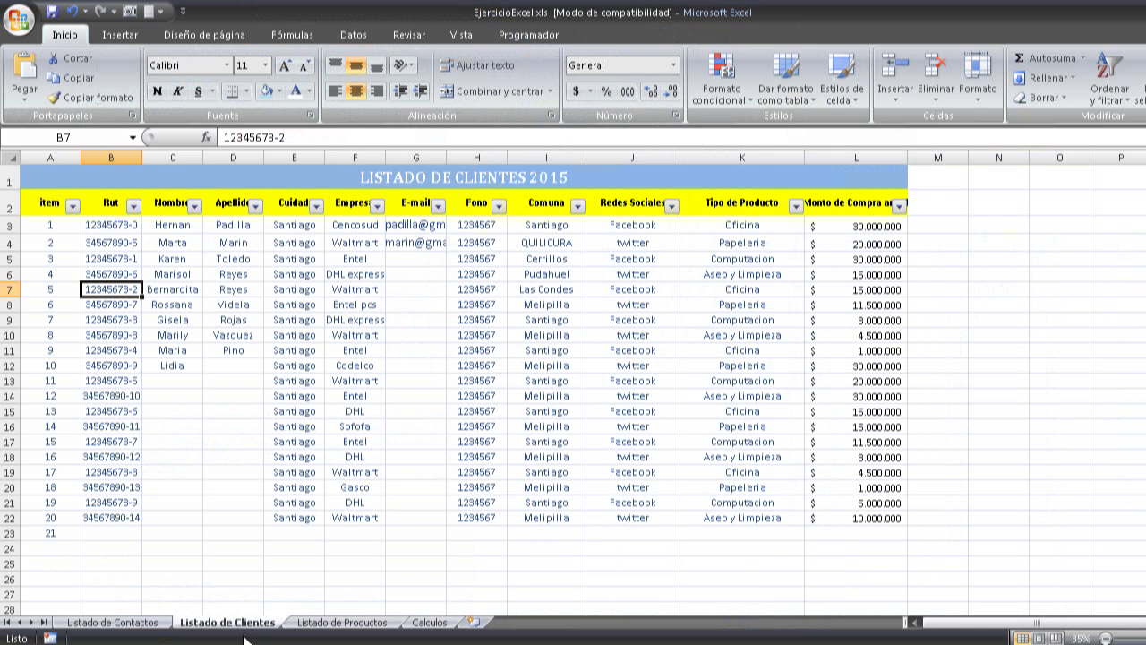
Examine the list title and the column headings in row 2, from item across to the purchase amount.
click(351, 179)
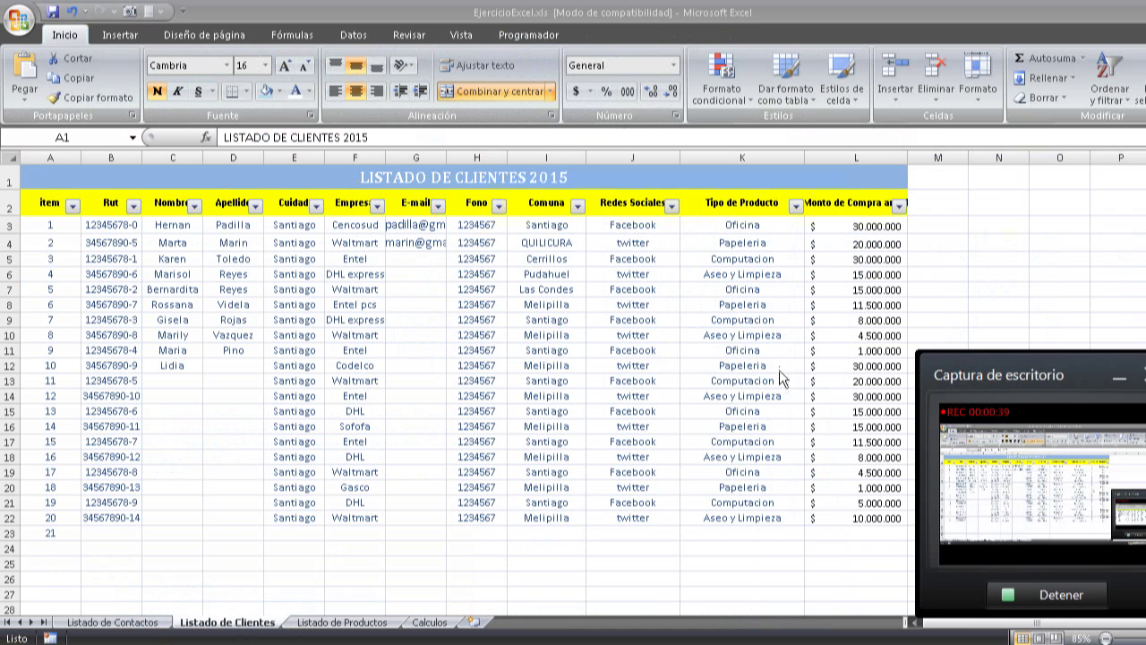
click(512, 244)
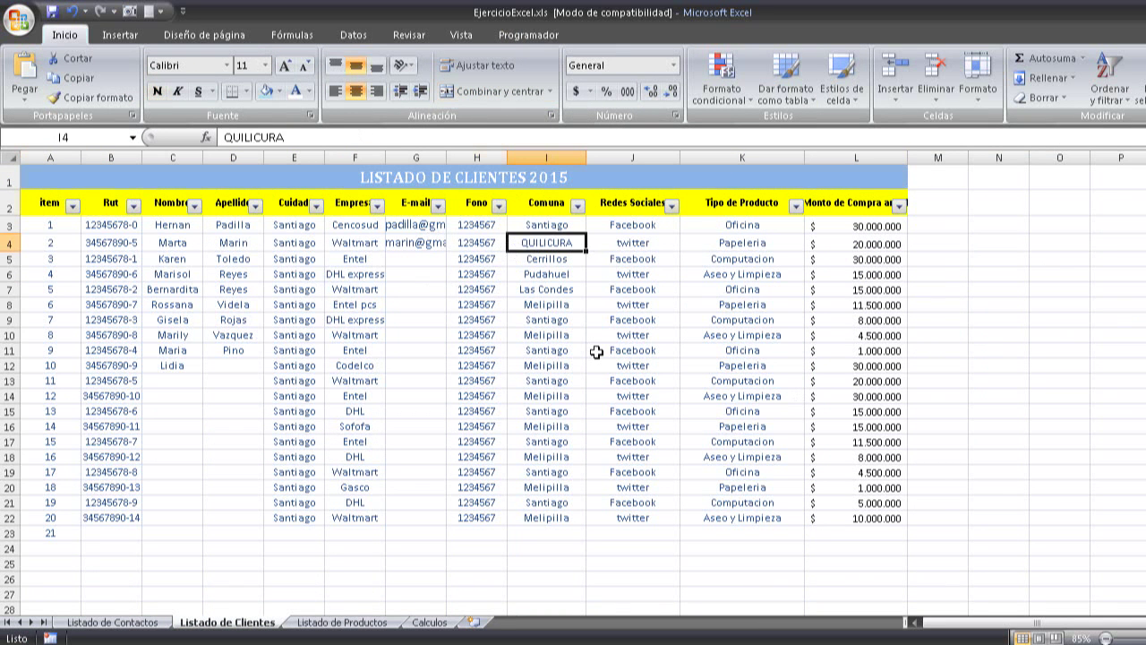
key(Up)
key(Up)
key(Up)
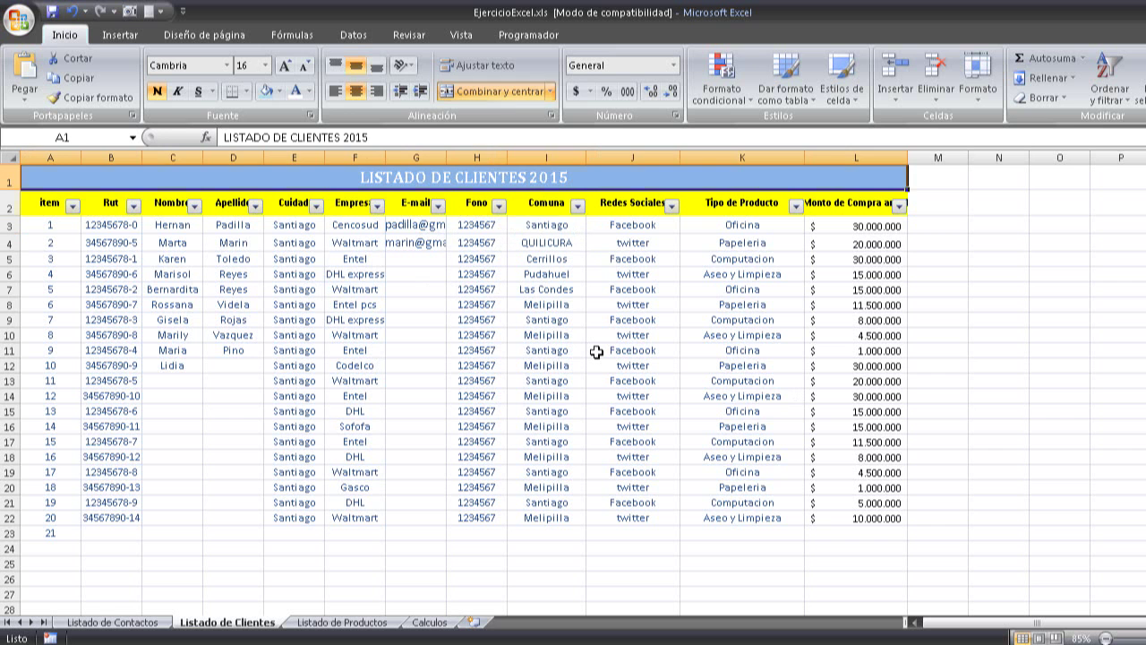
key(Down)
key(Left)
key(Left)
key(Left)
key(Left)
key(Left)
key(Left)
key(Left)
key(Left)
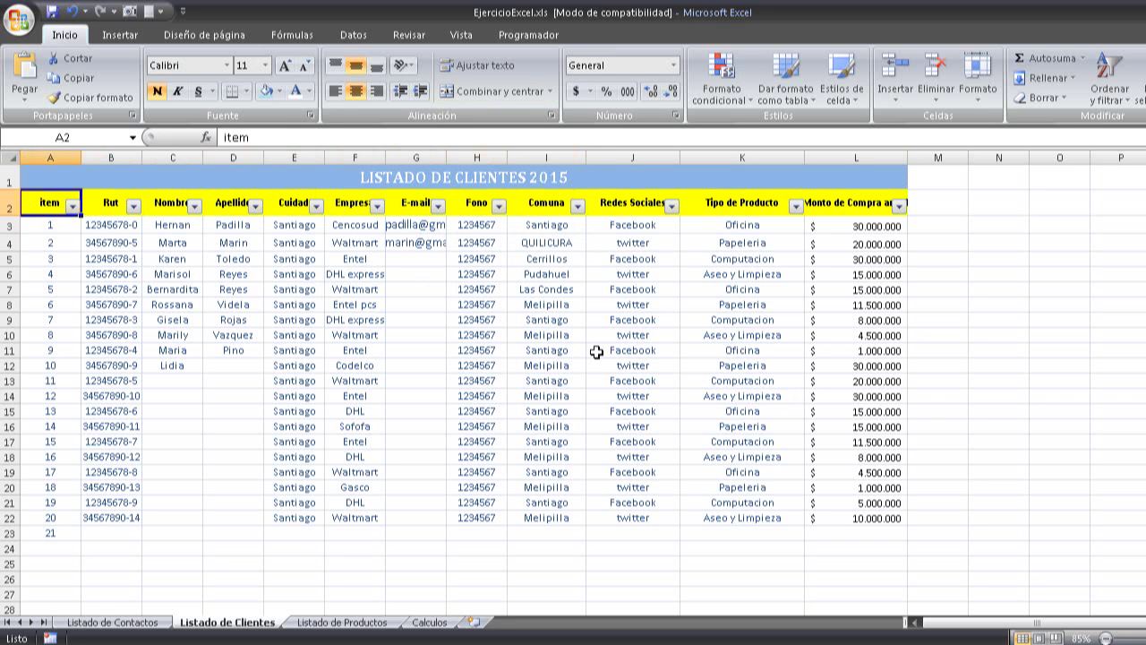
key(Right)
key(Right)
key(Right)
key(Right)
key(Right)
key(Right)
key(Right)
key(Right)
key(Right)
key(Right)
key(Right)
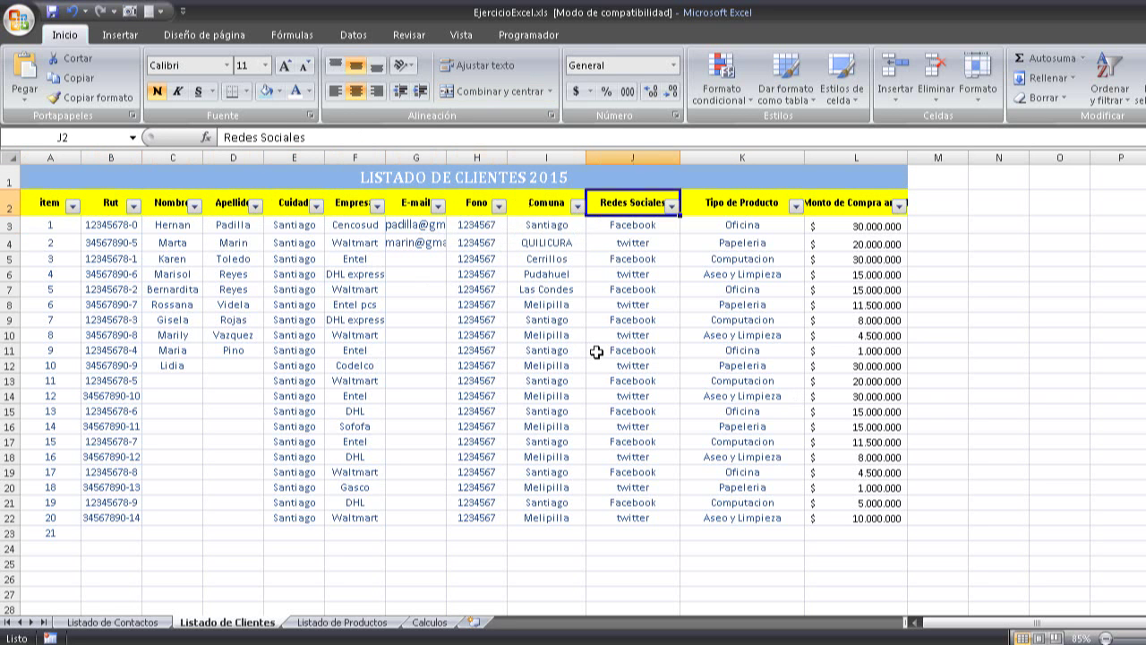
Examine the client records from the headings down to the first row below the last complete record.
key(Left)
key(Down)
key(Up)
key(Left)
key(Right)
key(Down)
key(Up)
key(Down)
key(Down)
key(Down)
key(Down)
key(Down)
key(Down)
key(Down)
key(Down)
key(Down)
key(Down)
key(Down)
key(Down)
key(Down)
key(Down)
key(Down)
key(Down)
key(Down)
key(Down)
key(Down)
key(Down)
key(Down)
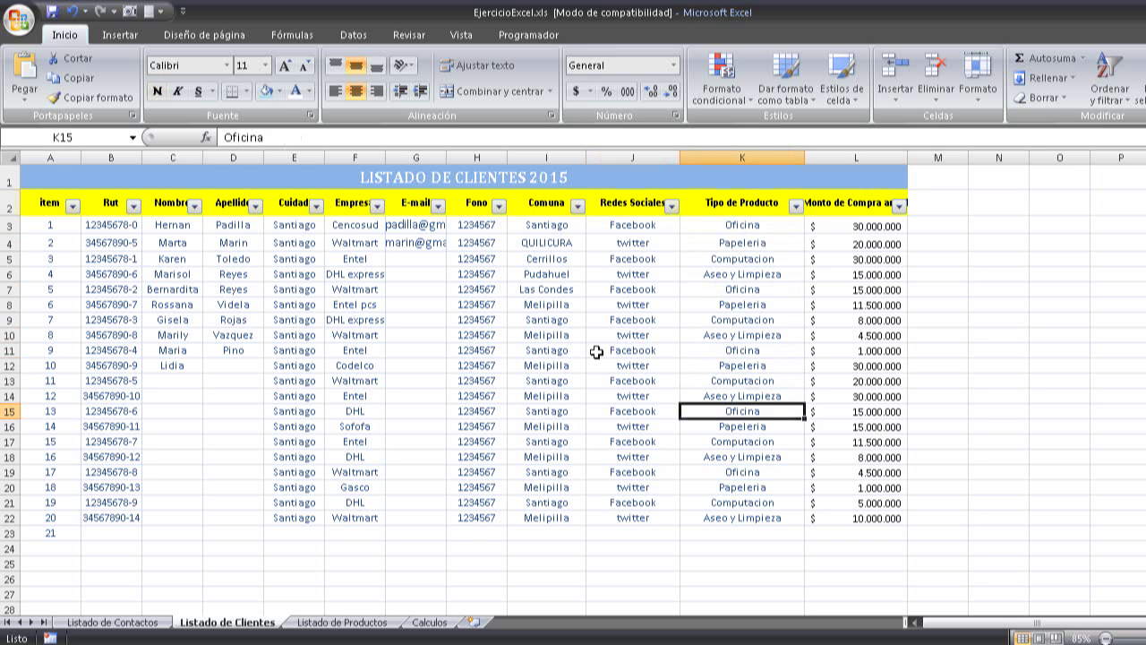
Look along row 23 below the client records, from the item column across to column M.
key(Left)
key(Left)
key(Left)
key(Left)
key(Left)
key(Left)
key(Left)
key(Left)
key(Left)
key(Left)
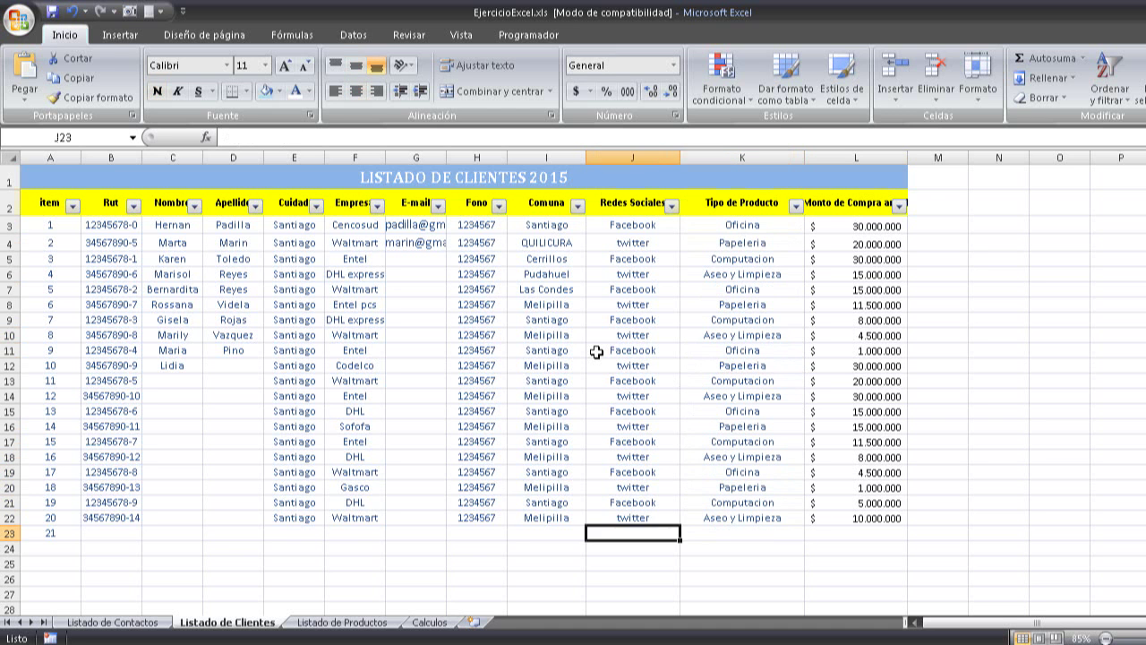
key(Right)
key(Left)
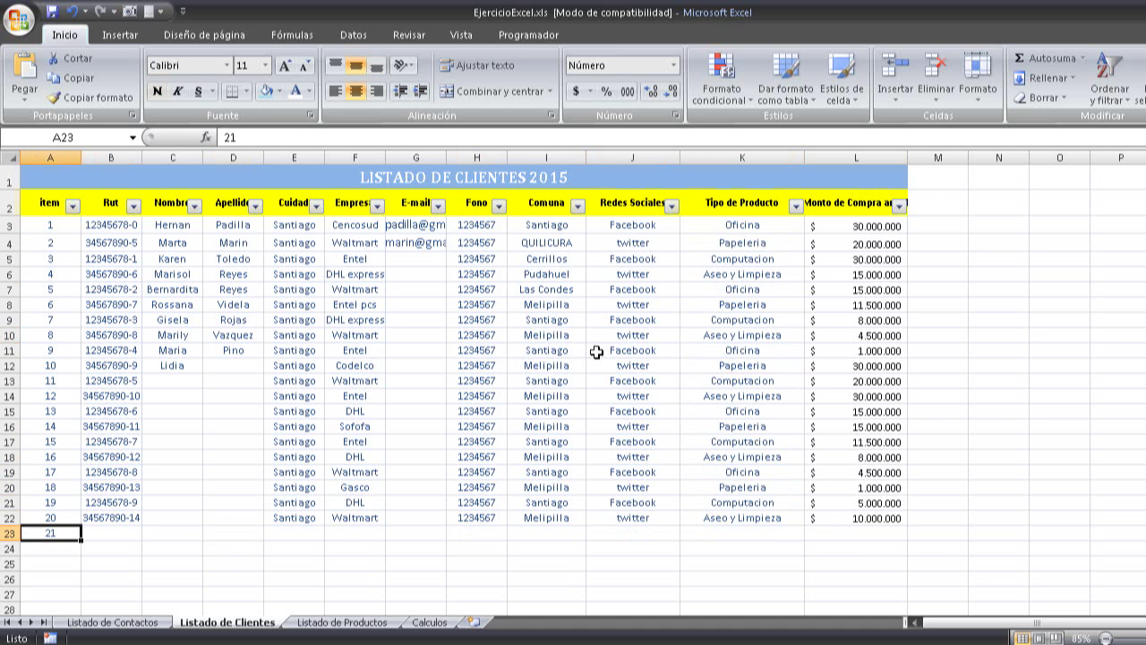
key(Right)
key(Right)
key(Right)
key(Right)
key(Right)
key(Right)
key(Right)
key(Right)
key(Right)
key(Right)
key(Right)
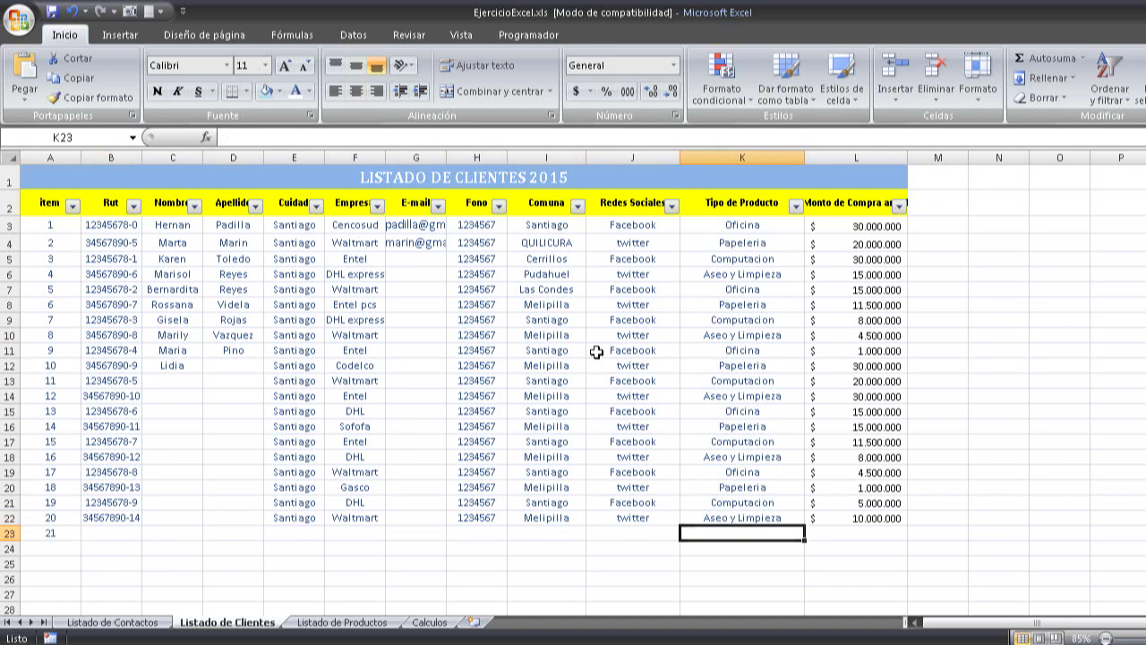
key(Right)
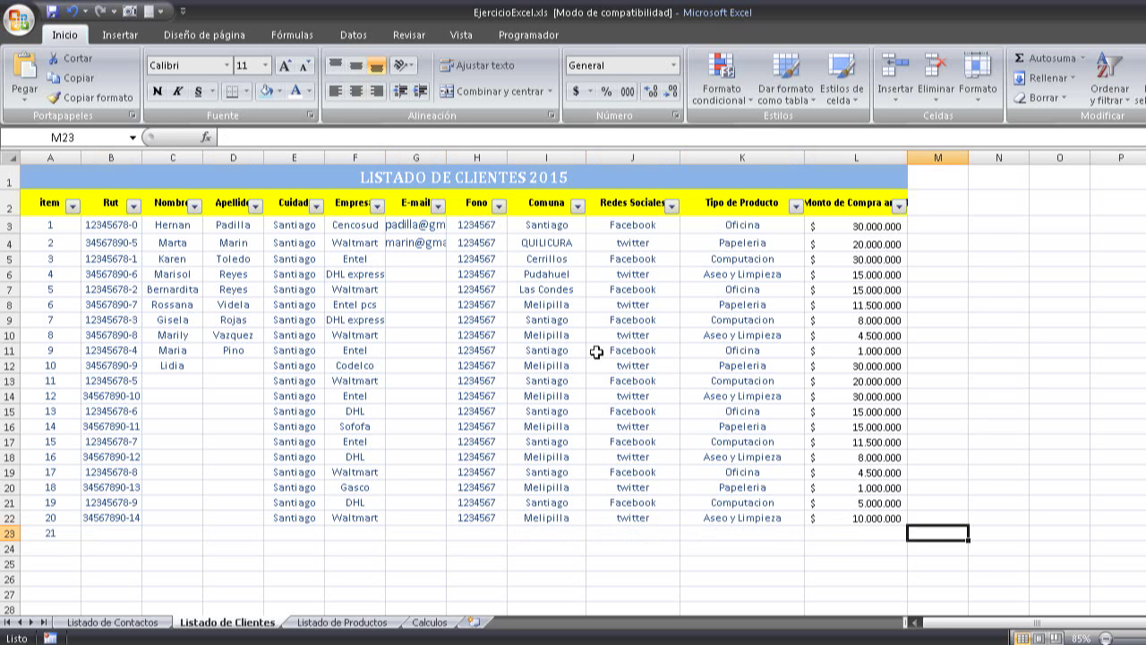
Enter the summary labels TOTAL in cell M23 and PROMEDIO in cell M24.
key(Left)
key(Left)
key(Right)
key(Right)
text(T)
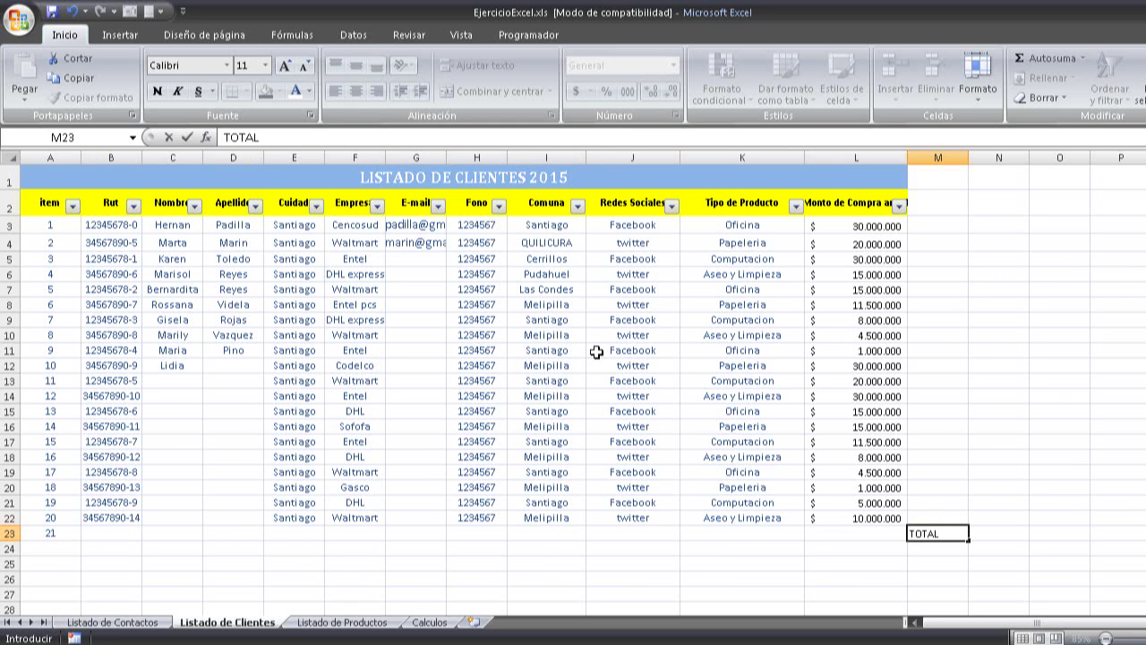
key(Return)
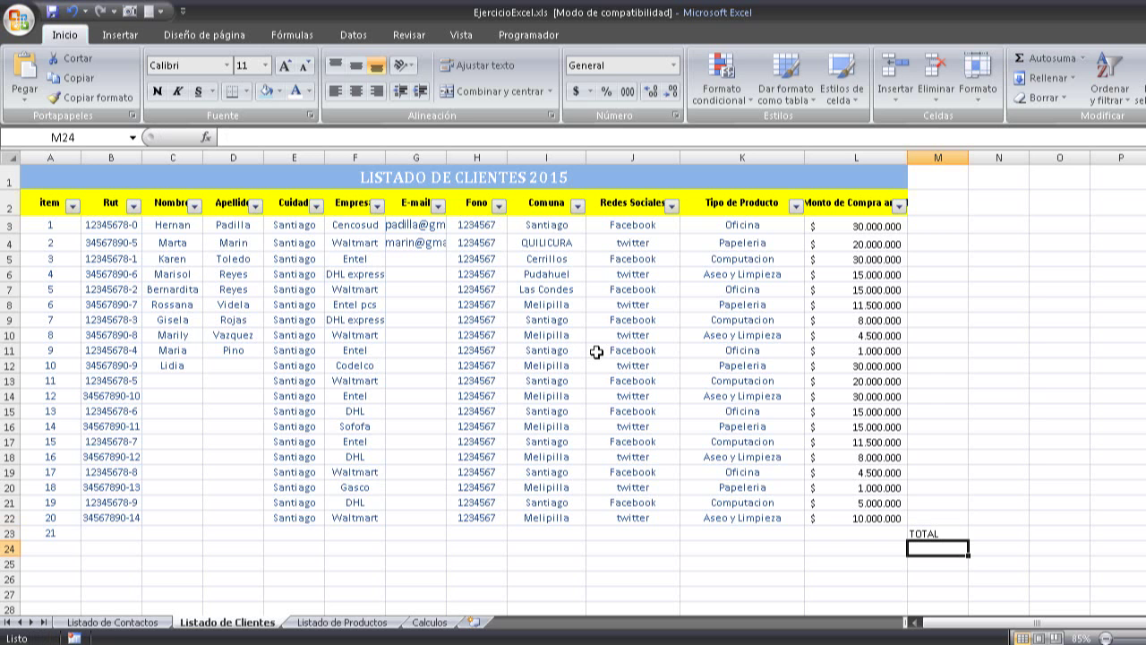
text(PROMED)
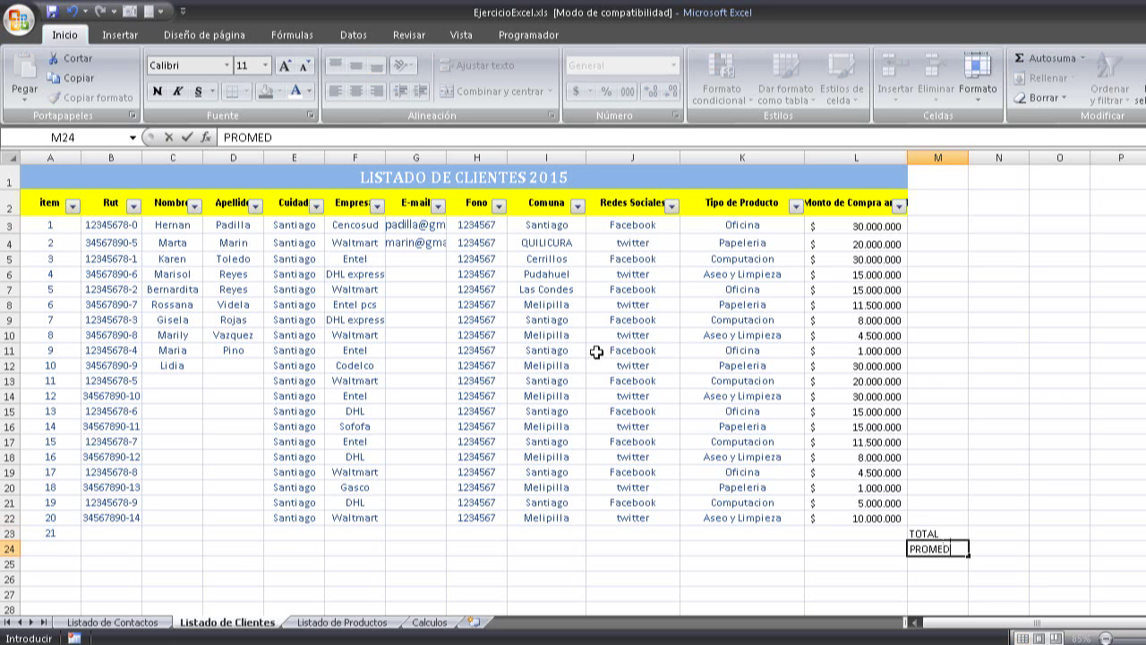
text(IO)
key(Return)
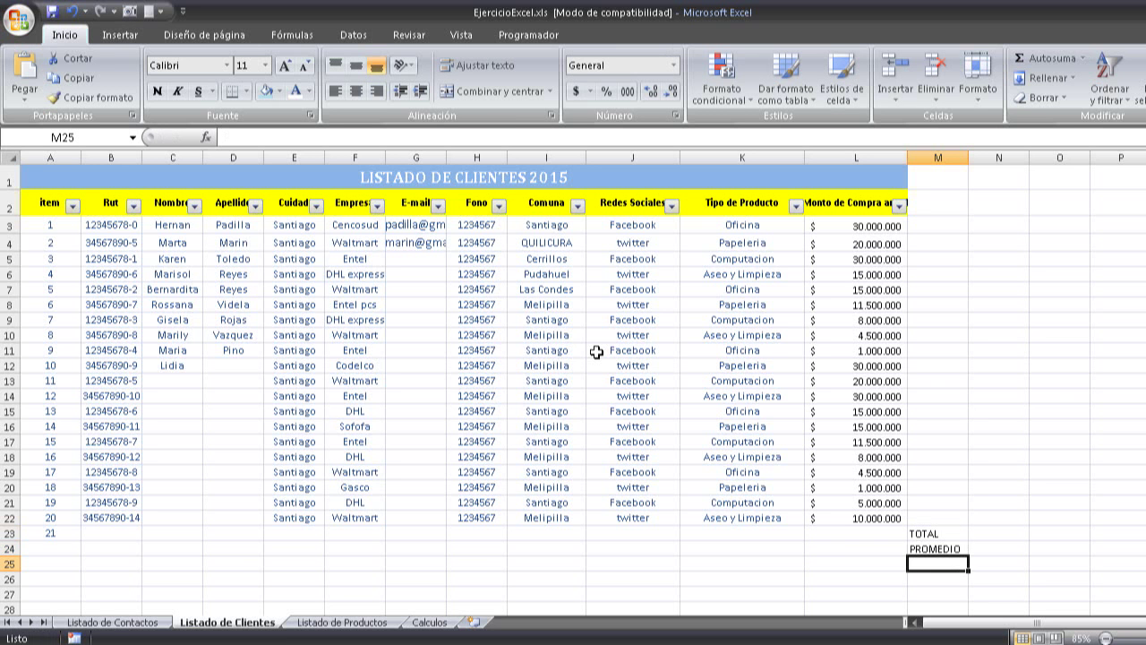
Enter the labels MAXIMO, MINIMO and SUMA in cells M25 to M27.
text(MAXIMO)
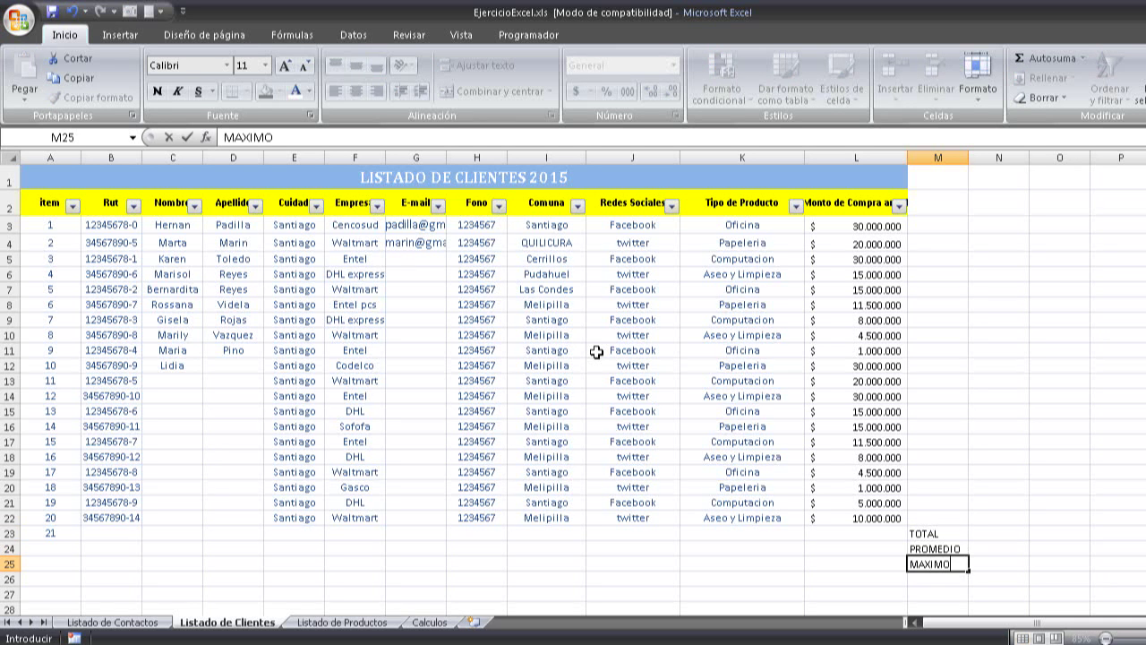
key(Return)
text(MIN)
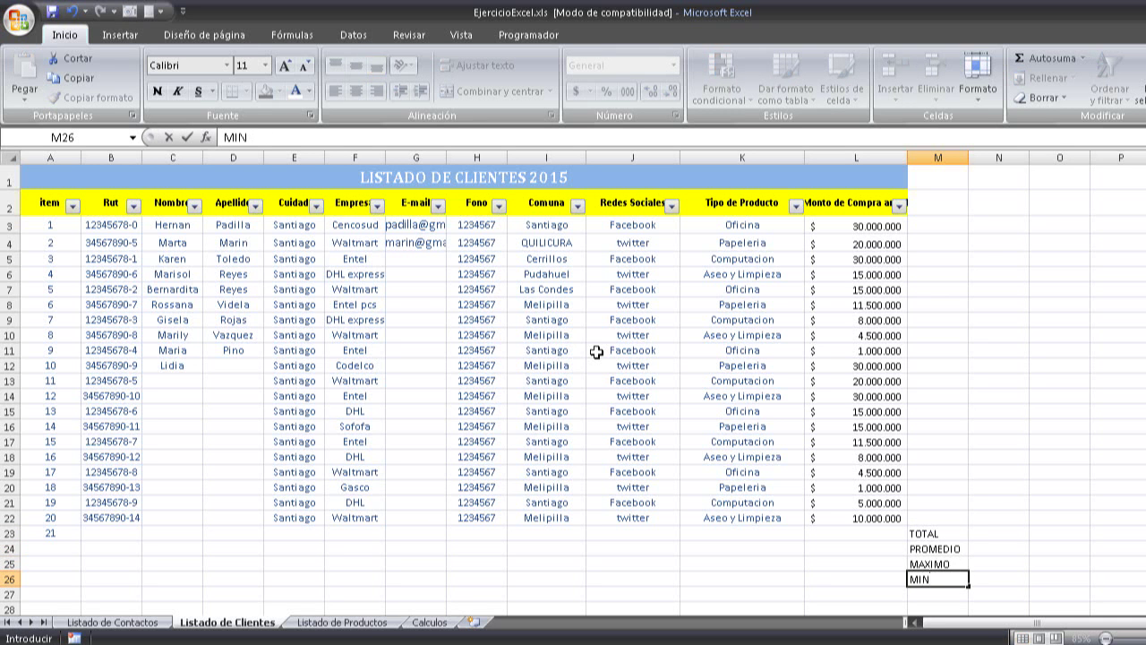
text(IMO)
key(Return)
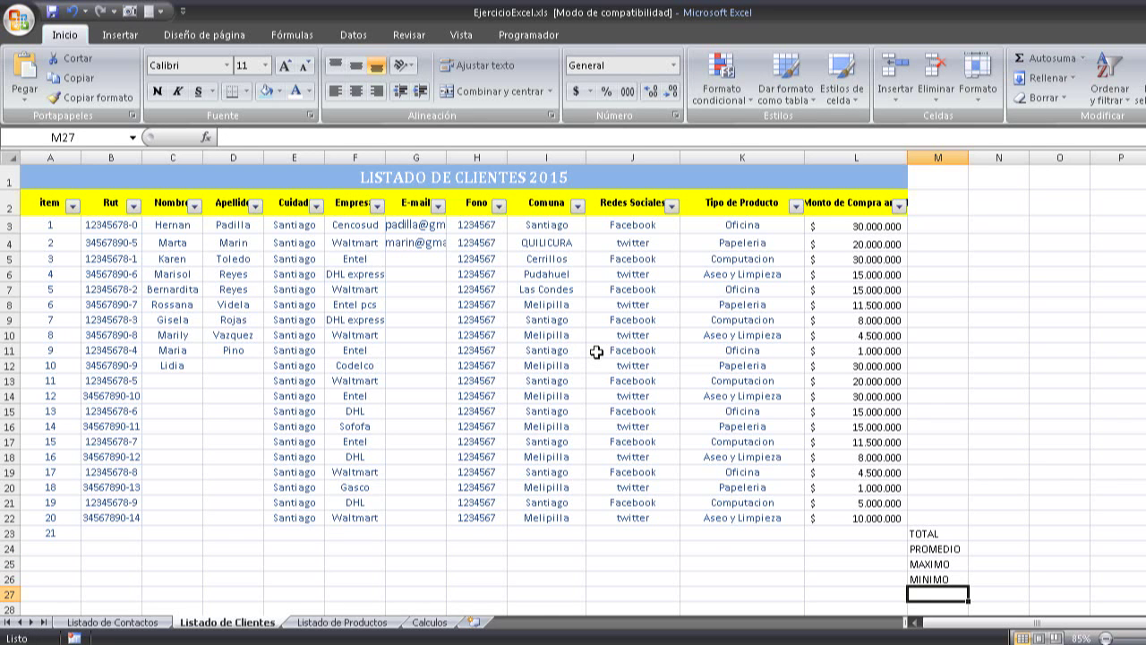
text(SUMA)
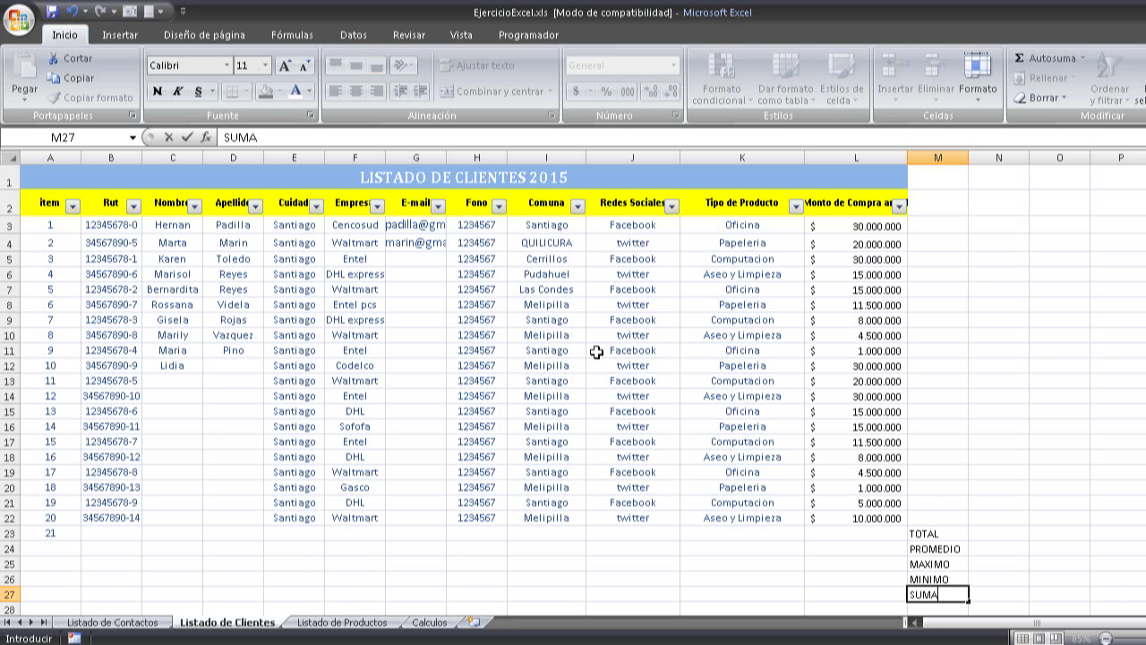
key(Return)
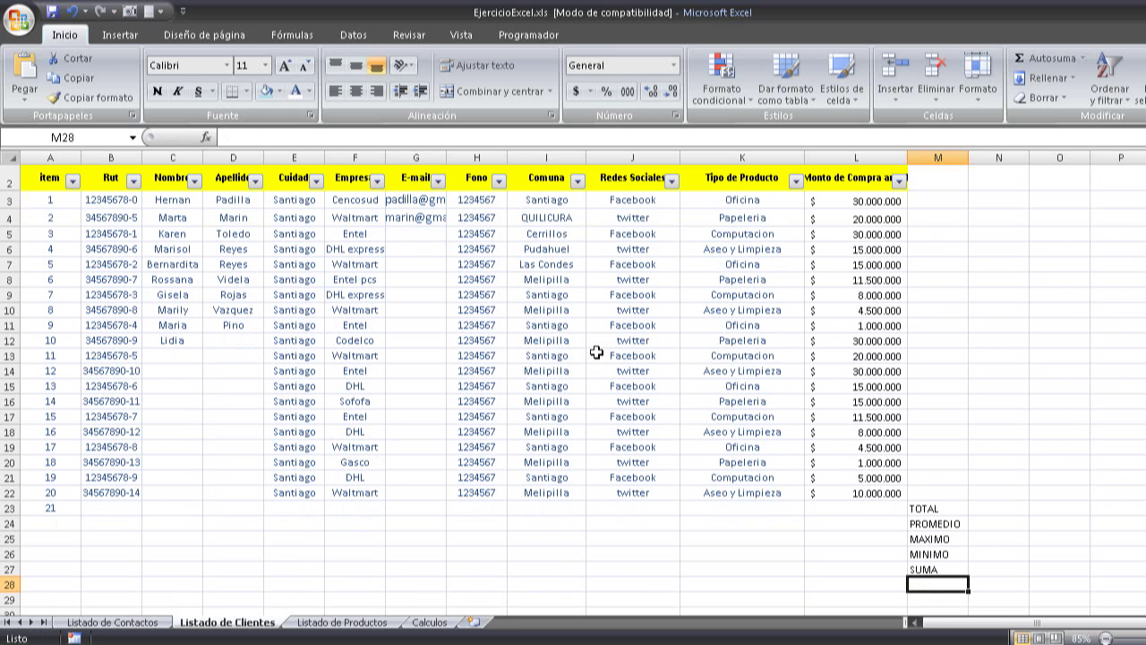
Review the block of summary labels in M23:M27, from TOTAL to SUMA.
click(1082, 58)
click(1082, 58)
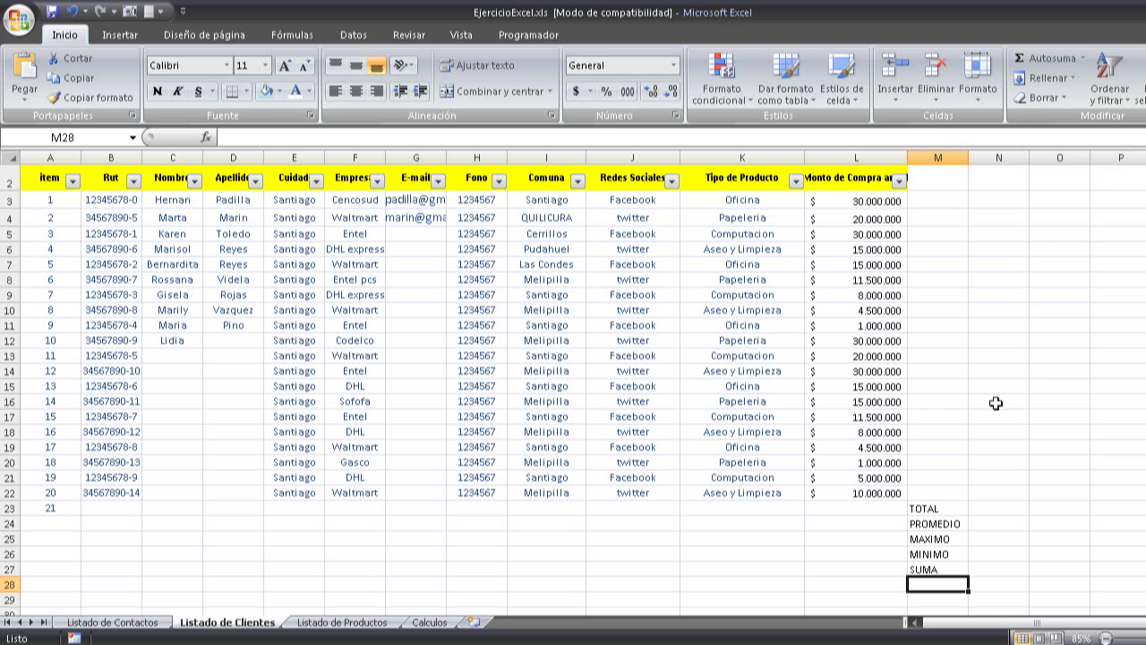
drag(935, 524, 931, 571)
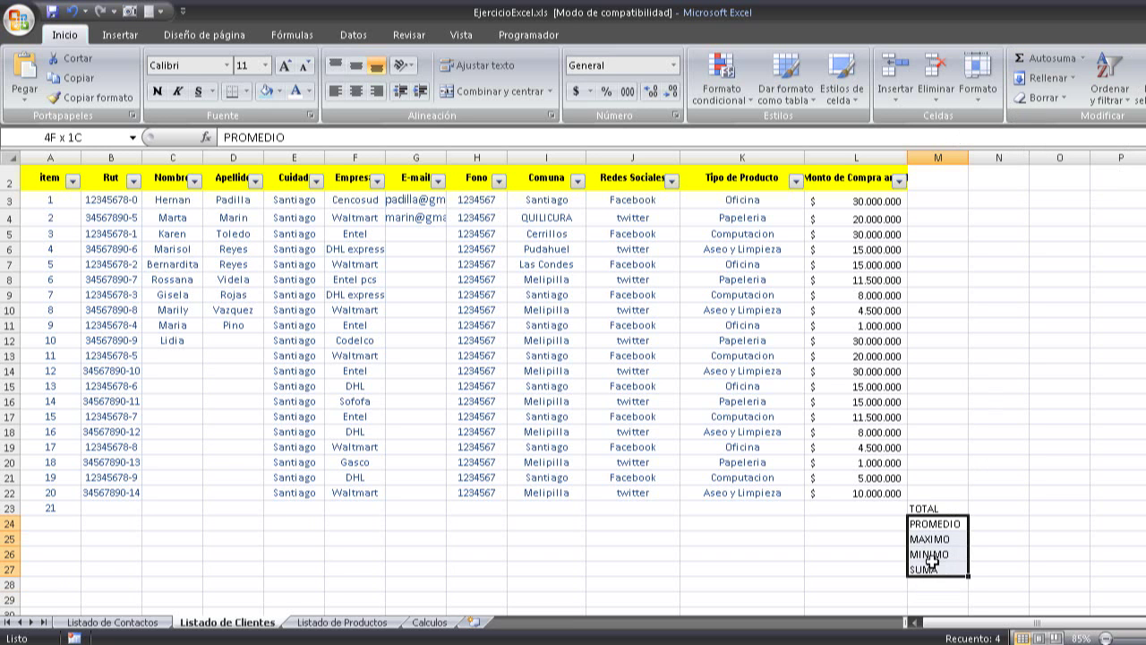
drag(931, 508, 928, 557)
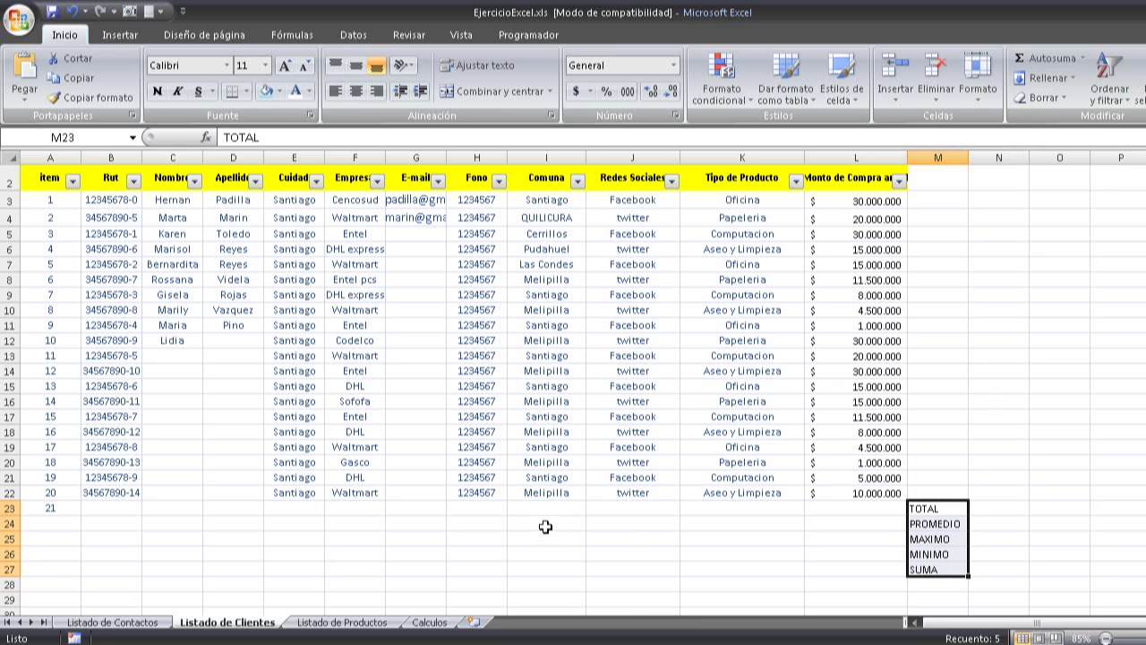
click(557, 525)
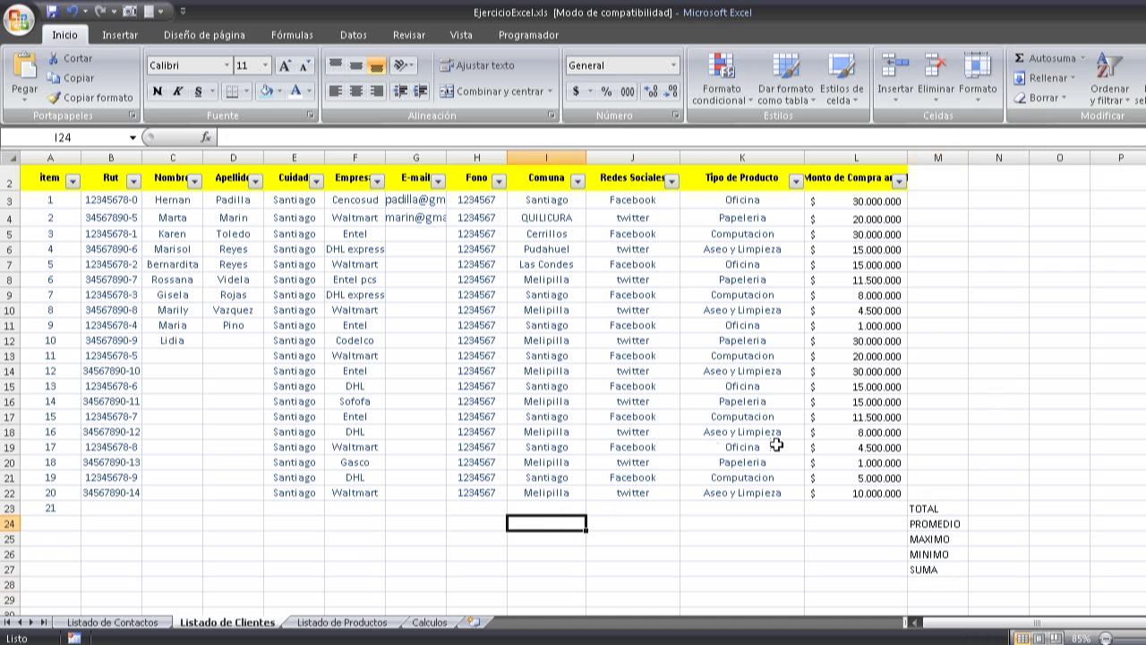
Examine the Monto de Compra anual, Empresa and Rut columns against the summary labels beside the list.
scroll(591, 416, up, 1)
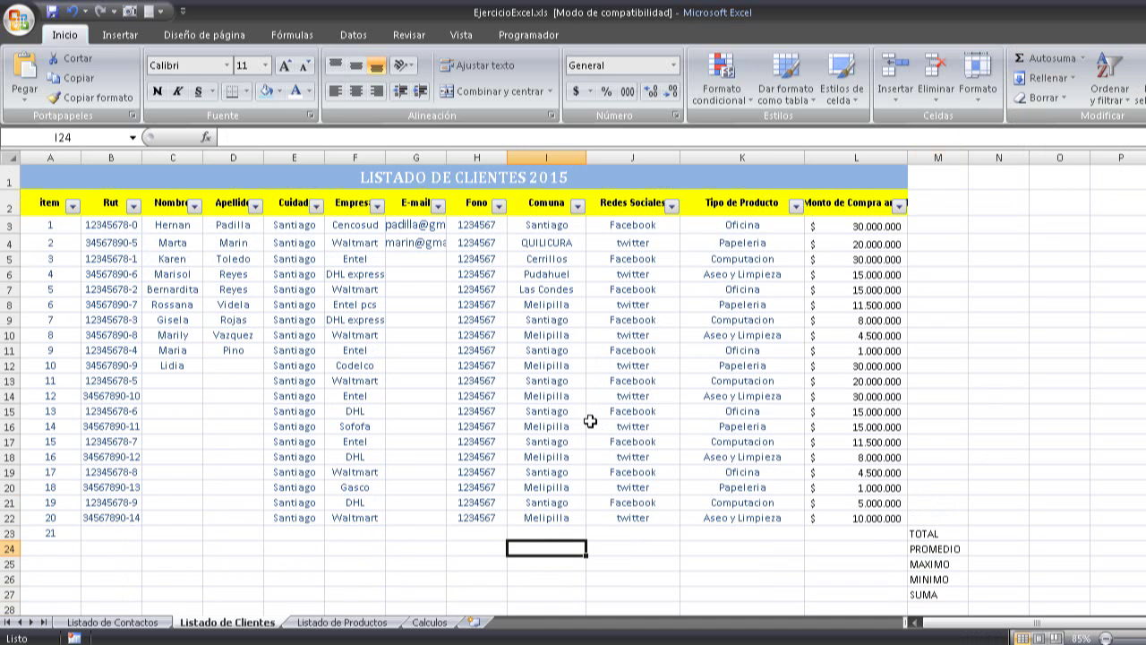
scroll(591, 420, down, 1)
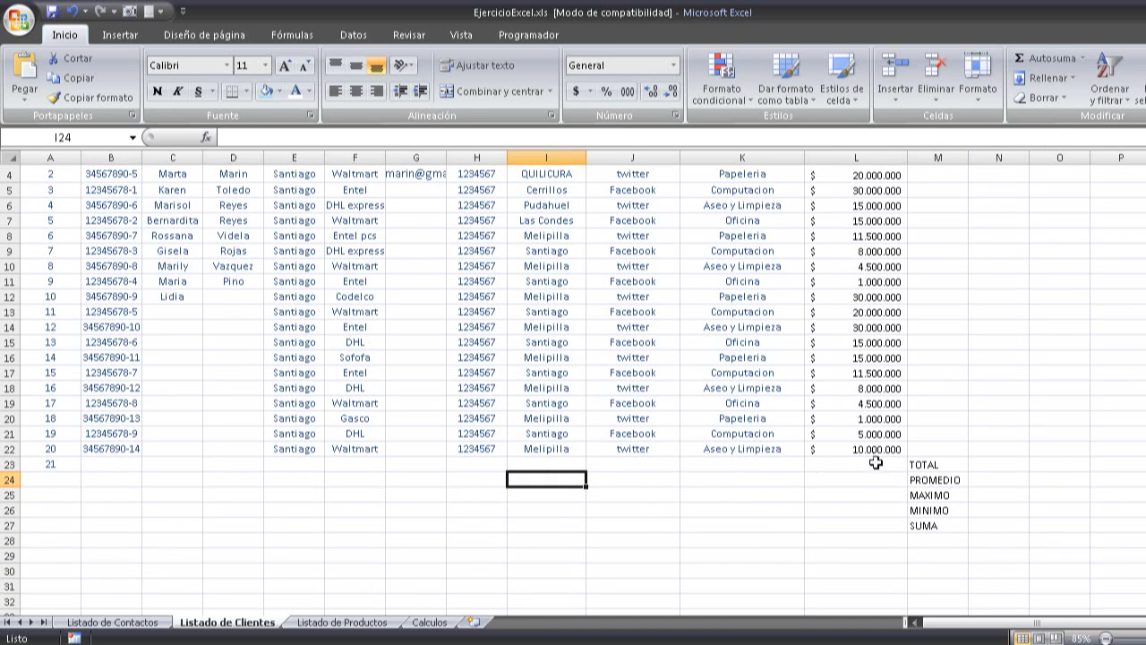
click(876, 464)
scroll(873, 464, up, 1)
click(837, 208)
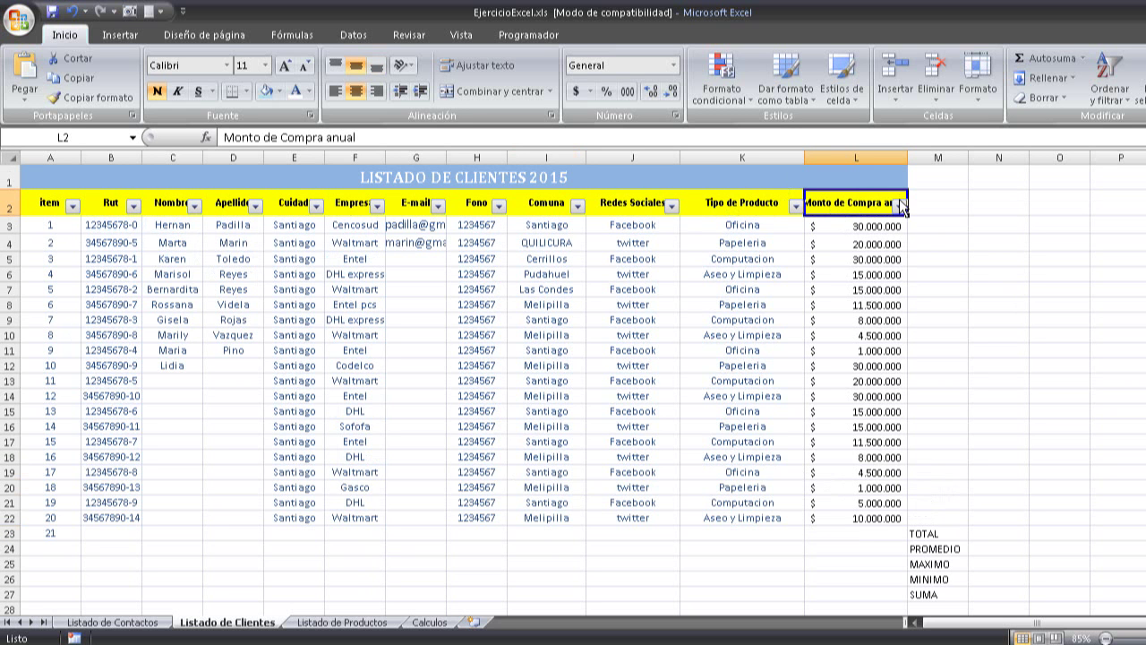
drag(362, 230, 355, 487)
click(126, 228)
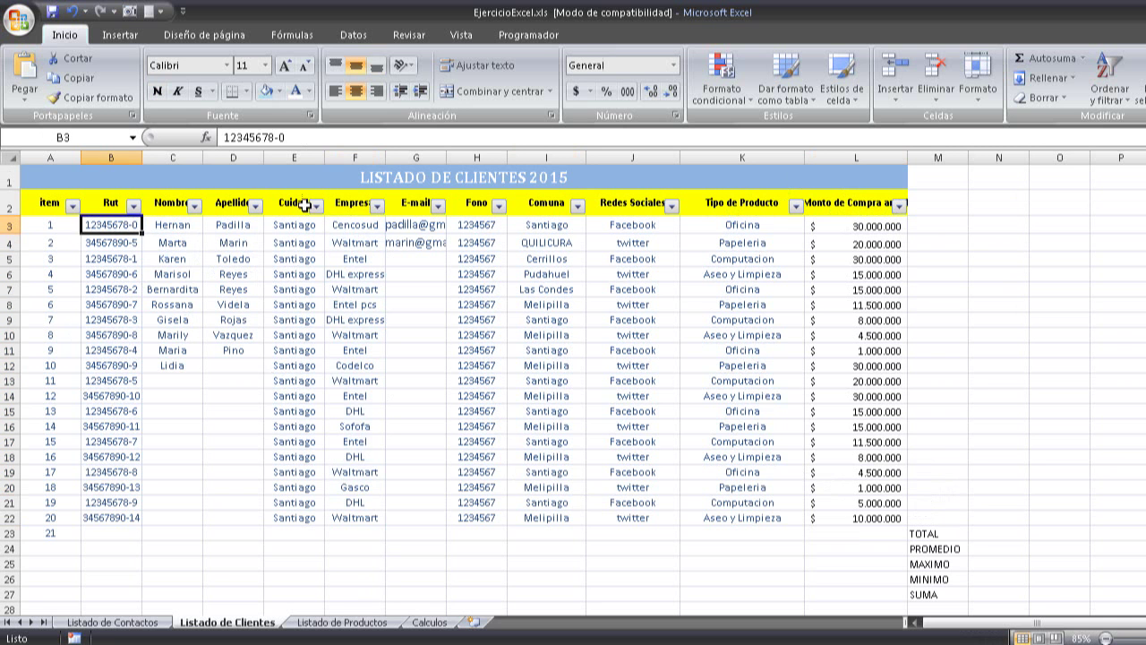
scroll(799, 481, down, 1)
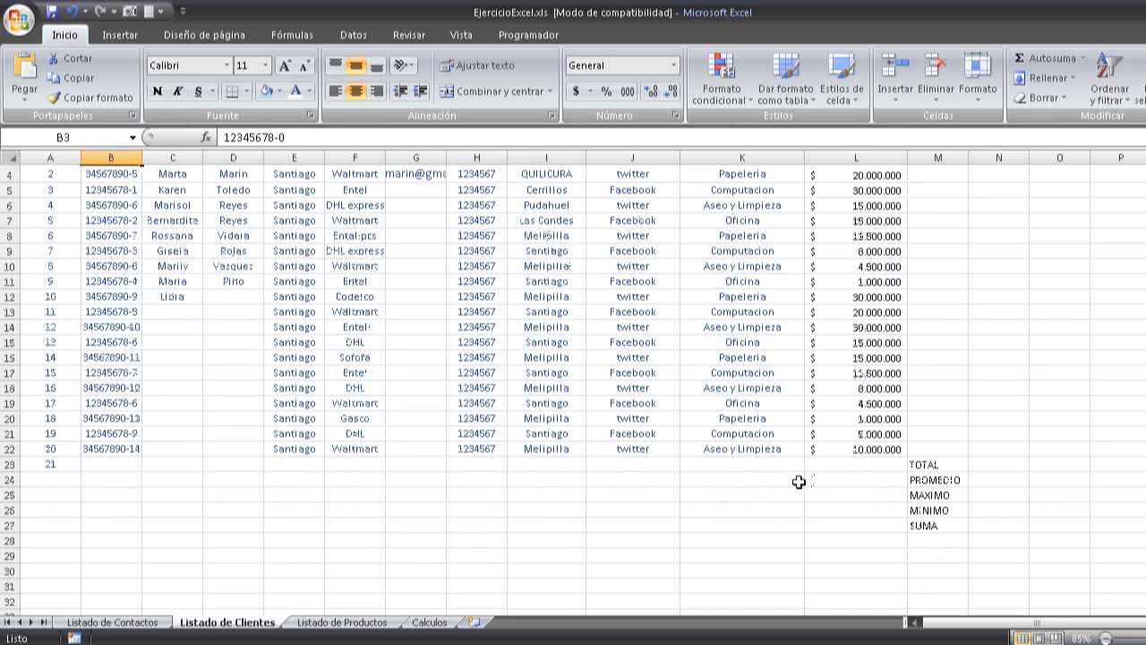
scroll(793, 480, up, 1)
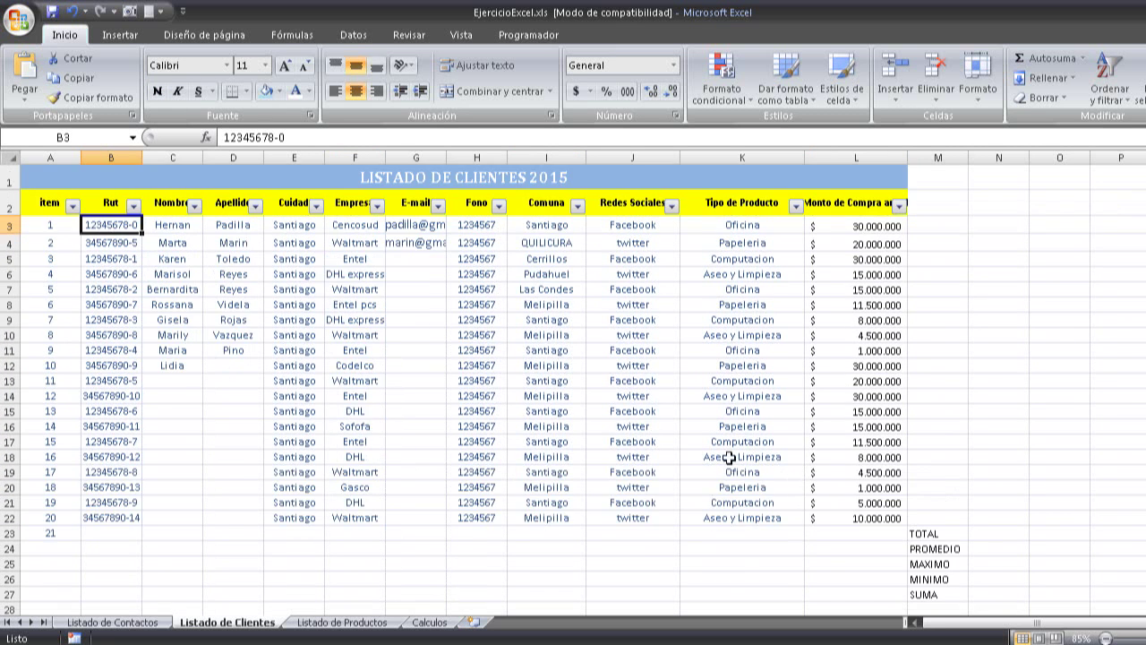
scroll(734, 457, down, 1)
scroll(824, 490, up, 1)
click(923, 534)
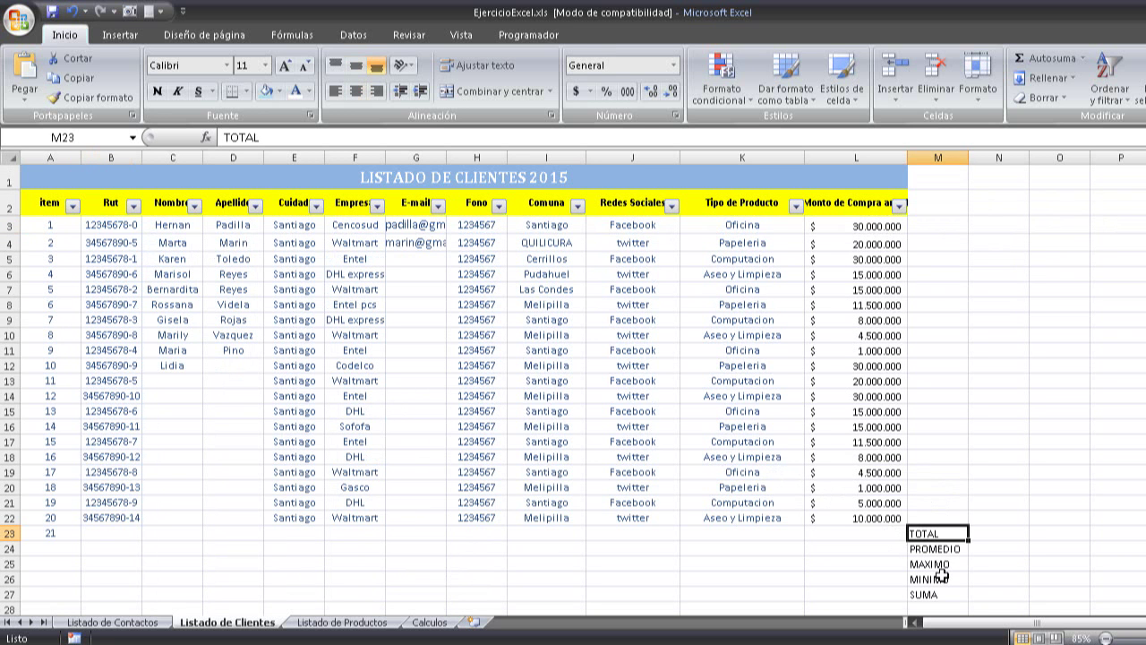
Fill cell L23, beside the TOTAL label, with a light blue theme colour.
key(Left)
key(Right)
key(Left)
key(Down)
key(Up)
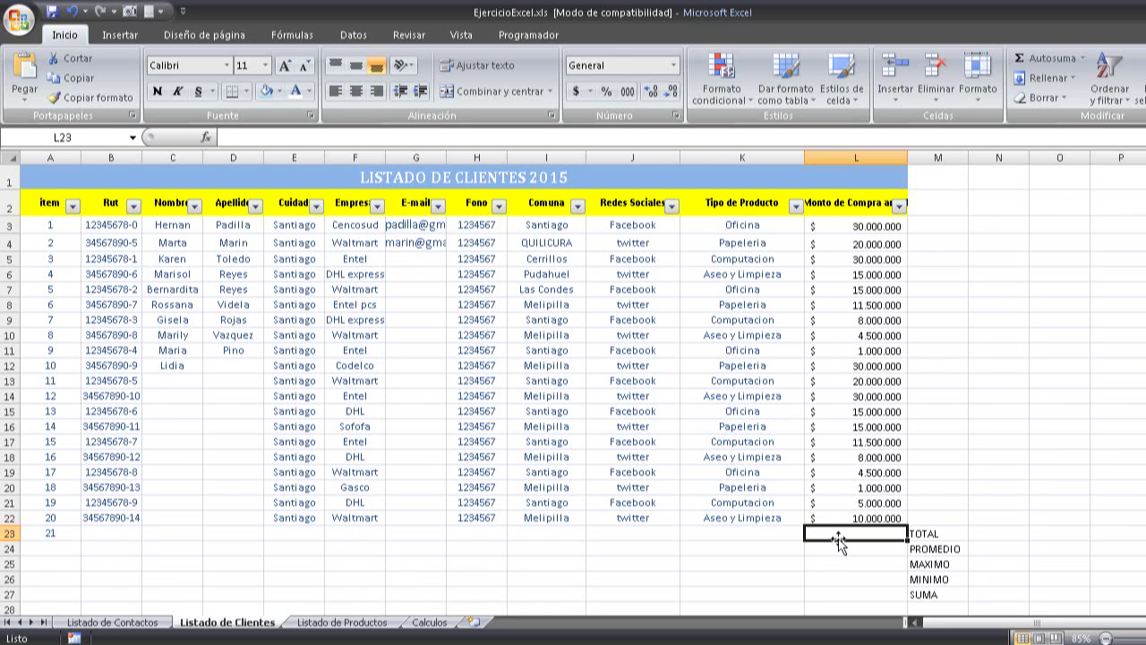
click(281, 92)
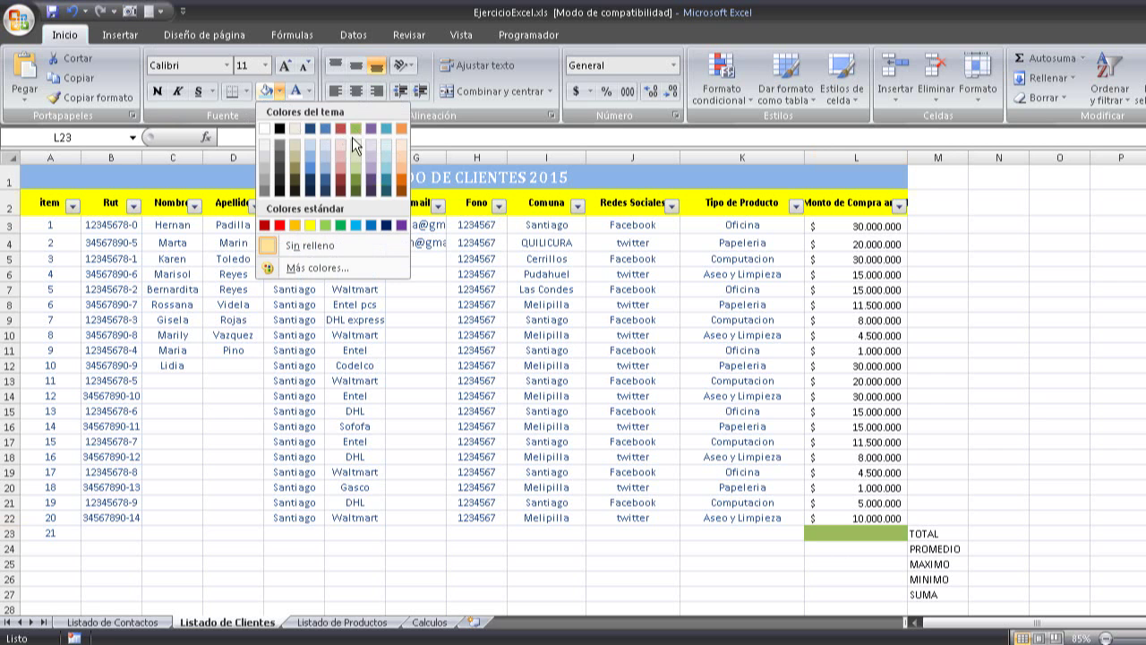
click(325, 144)
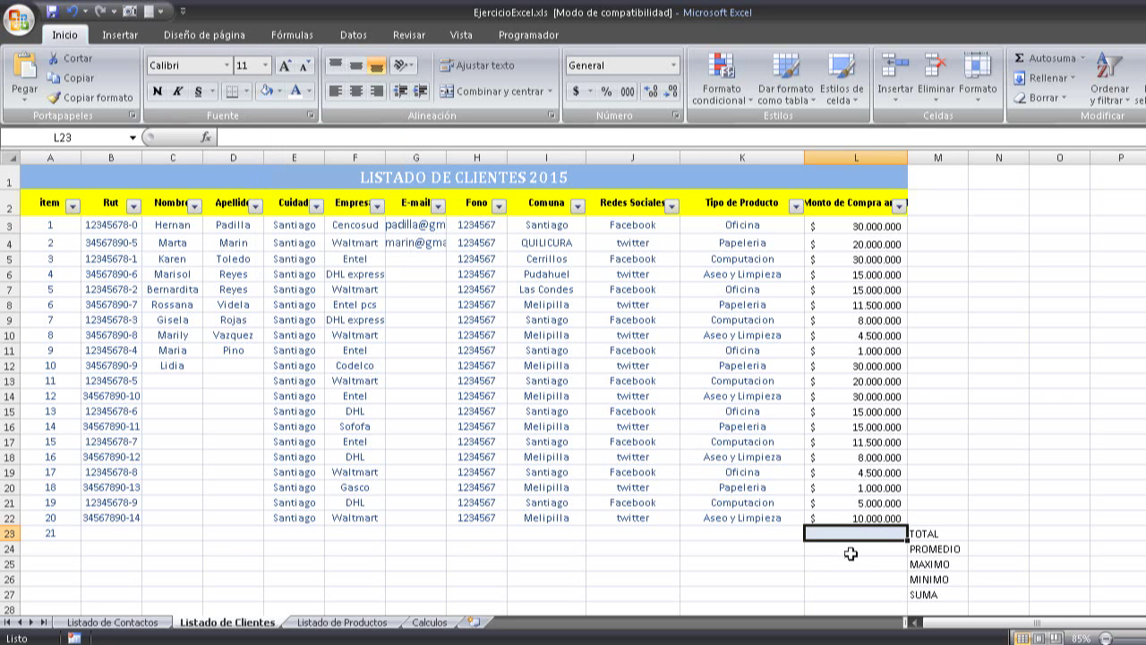
Fill cell L24 beside PROMEDIO with light red and cell L25 beside MAXIMO with light green.
click(851, 548)
click(278, 92)
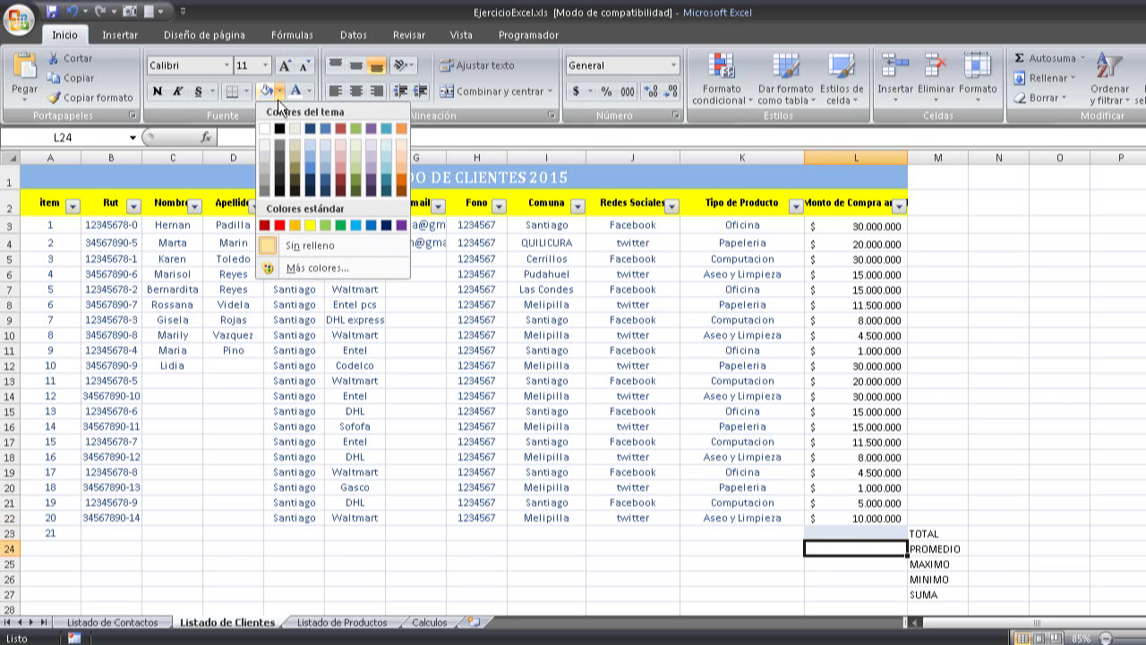
click(342, 151)
click(866, 564)
click(279, 92)
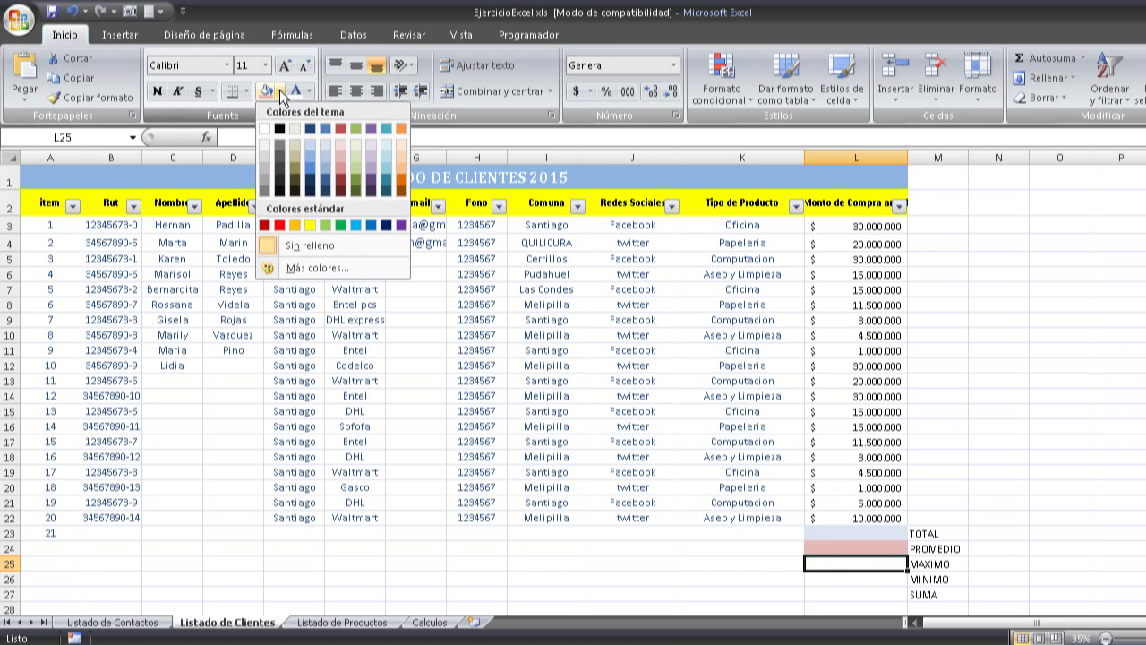
click(358, 164)
Fill cell L26 beside MINIMO with light orange and cell L27 beside SUMA with grey.
click(871, 582)
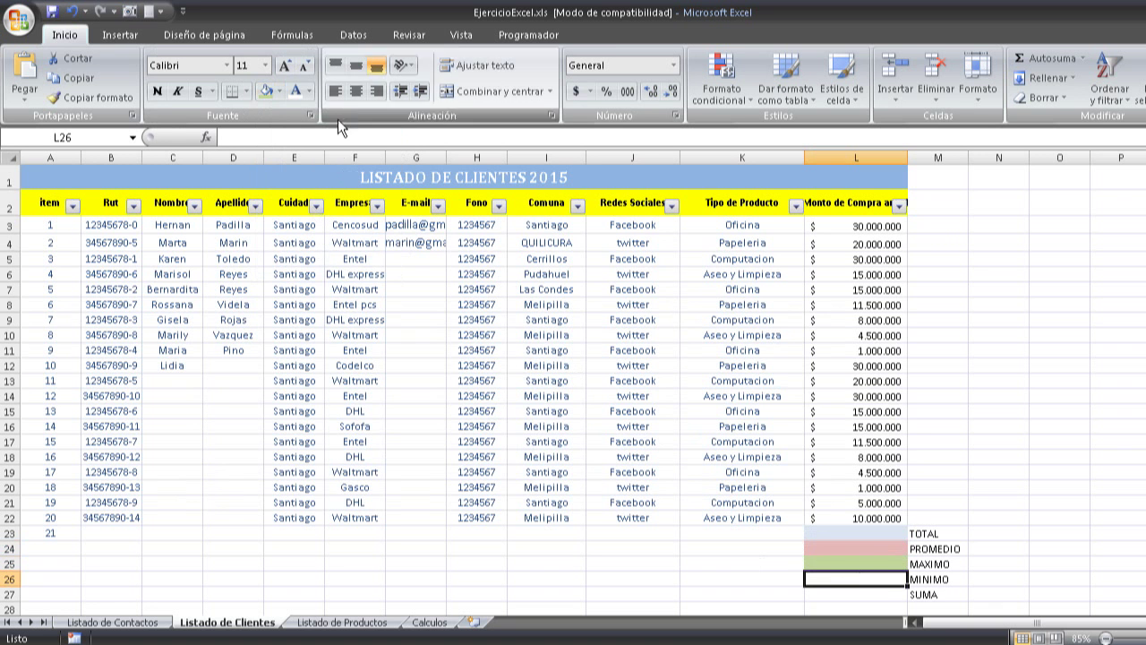
click(279, 93)
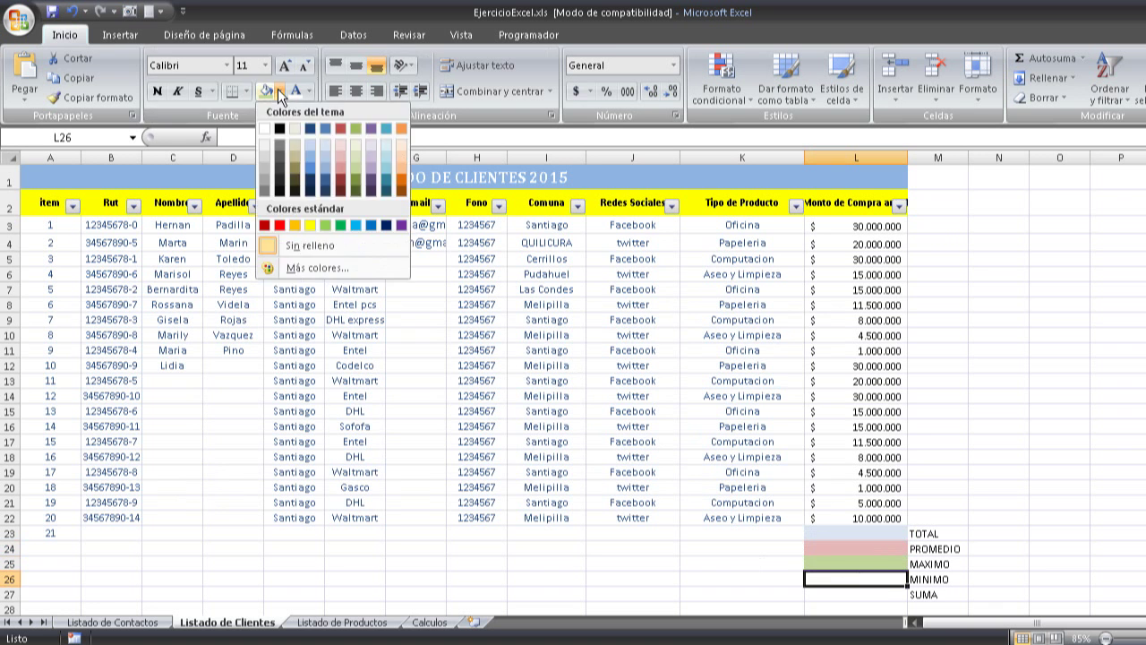
click(401, 167)
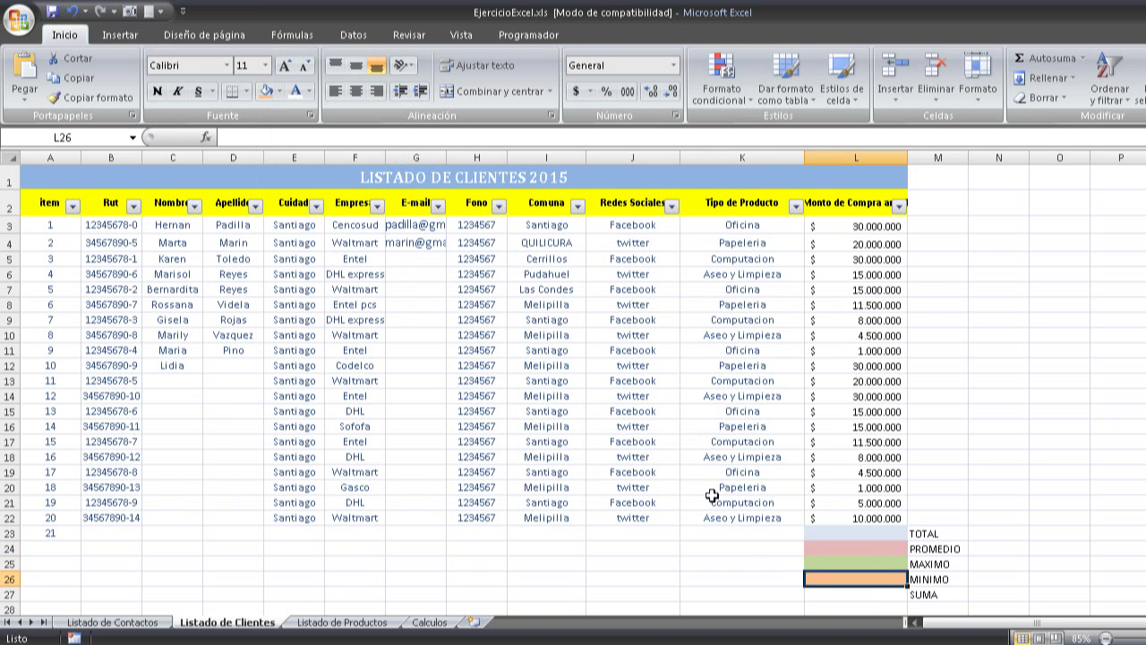
click(868, 594)
click(279, 91)
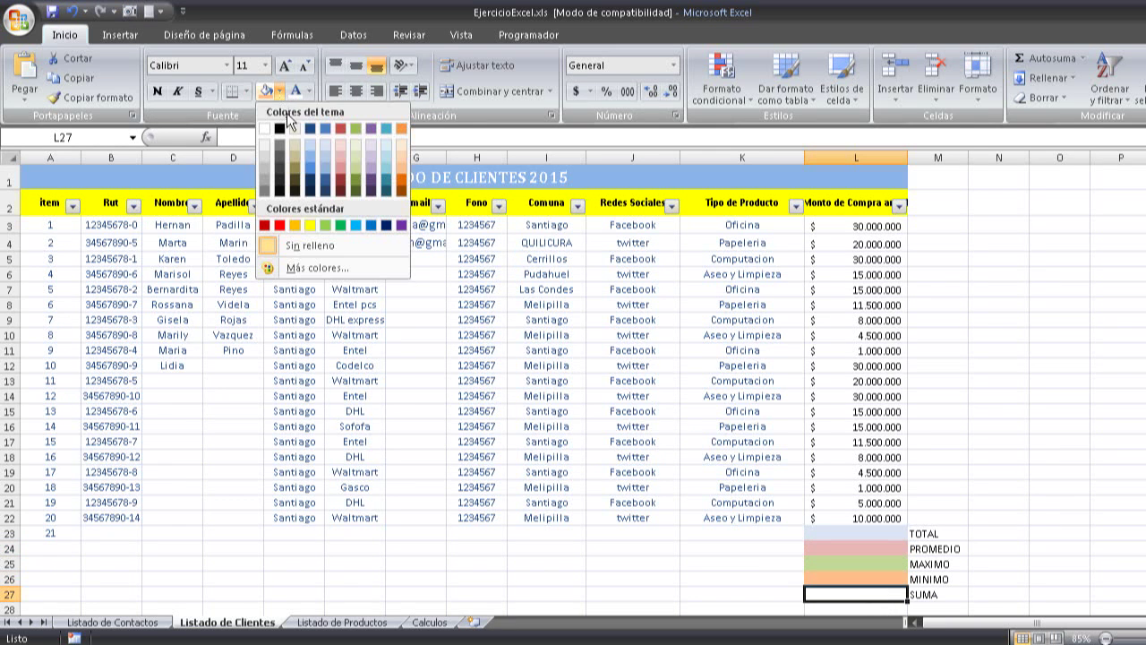
click(266, 168)
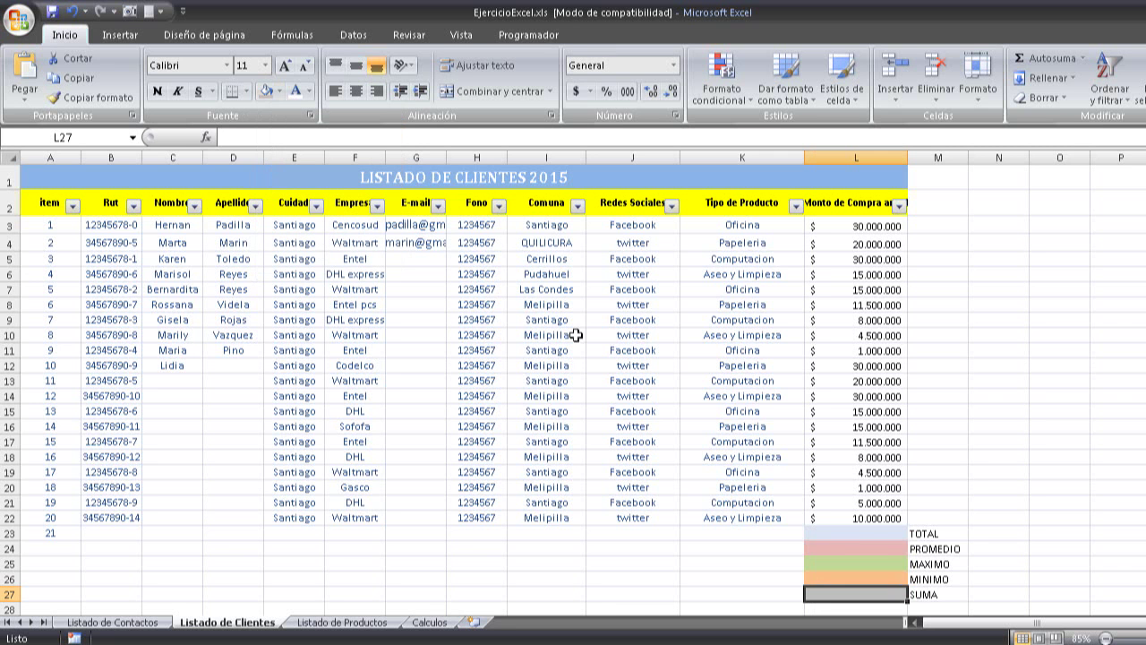
Review the TOTAL result cell and its label against the annual purchase amounts in L3:L22.
click(846, 531)
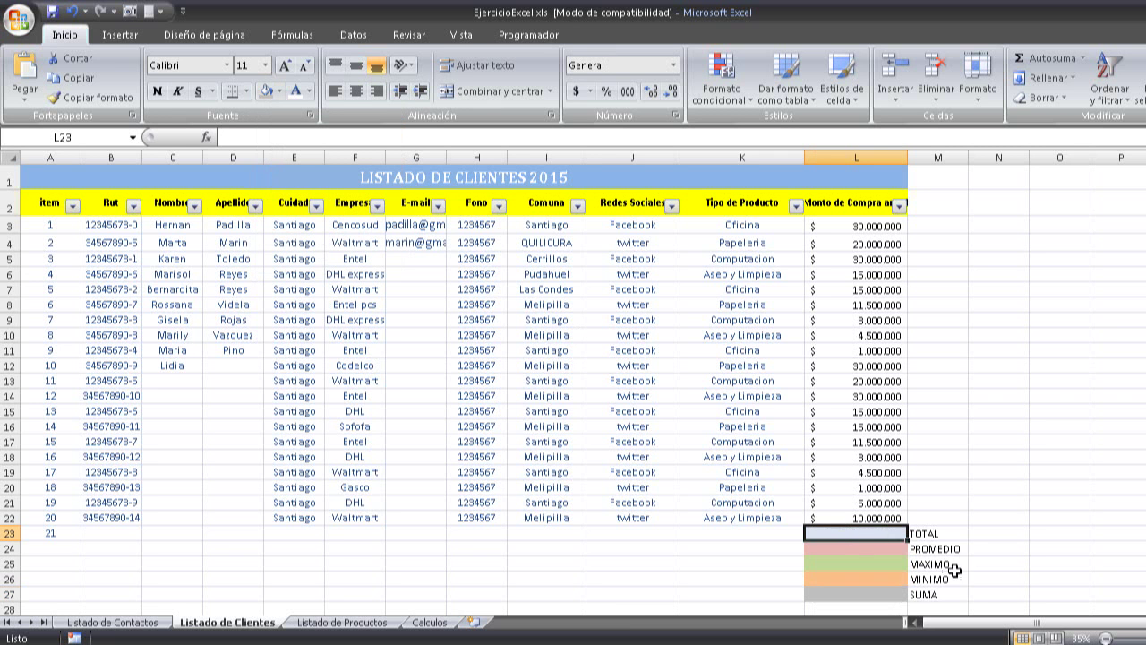
key(Right)
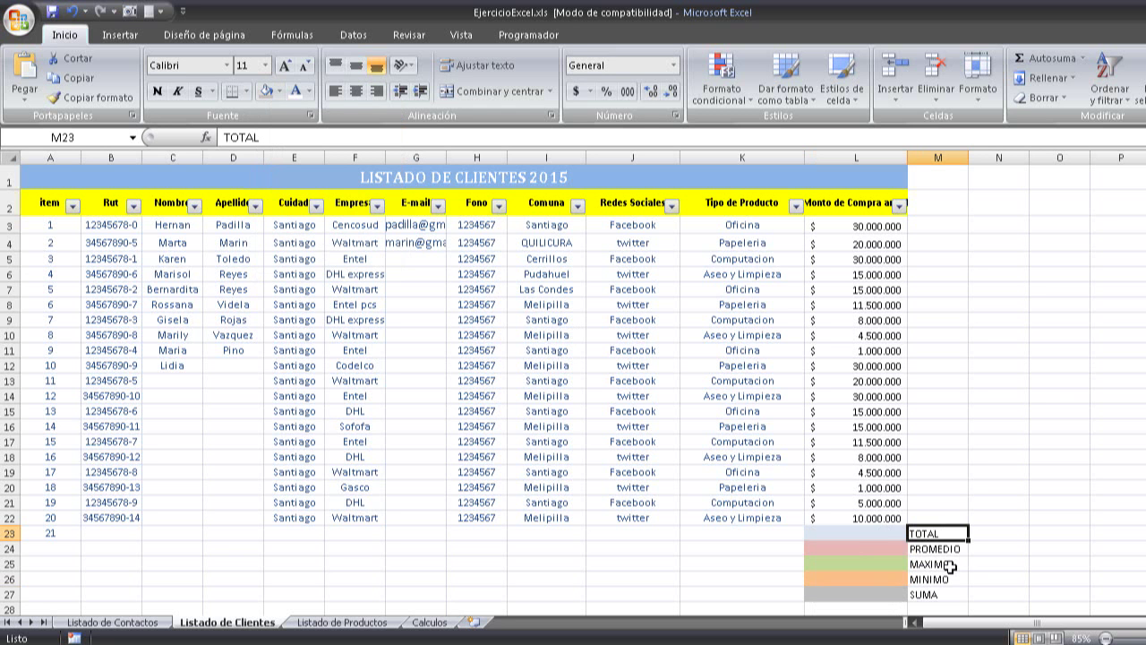
key(Left)
key(Right)
drag(832, 226, 831, 518)
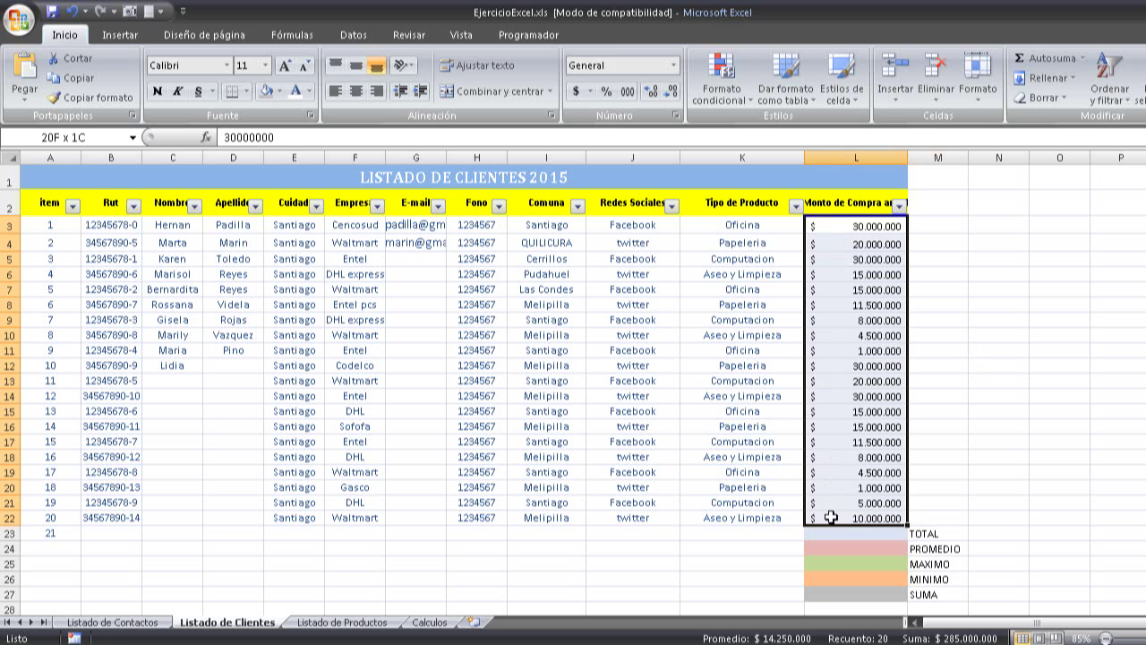
click(853, 227)
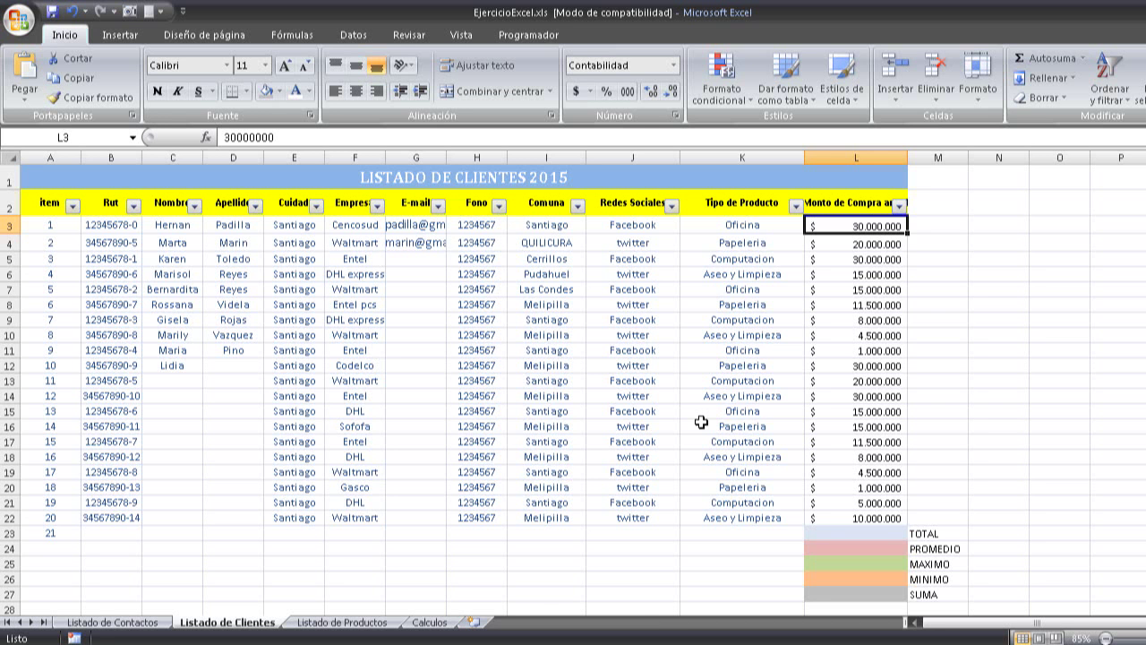
Switch to the browser to open the Dimerc Office home page, and return to the Excel workbook.
key(alt+Tab)
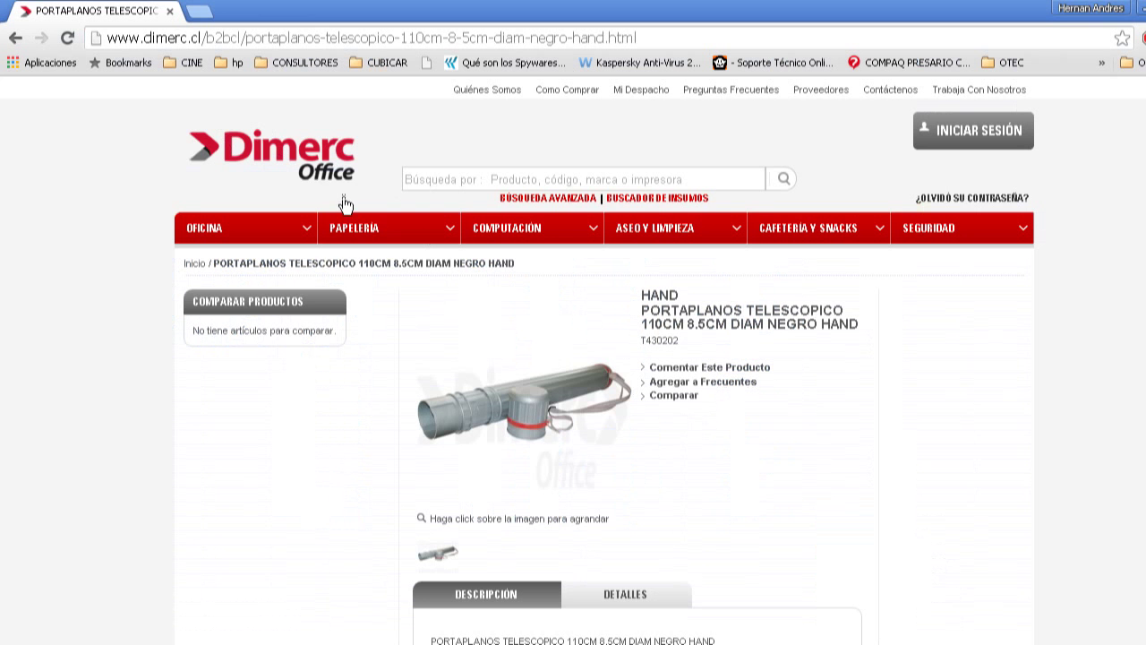
click(284, 172)
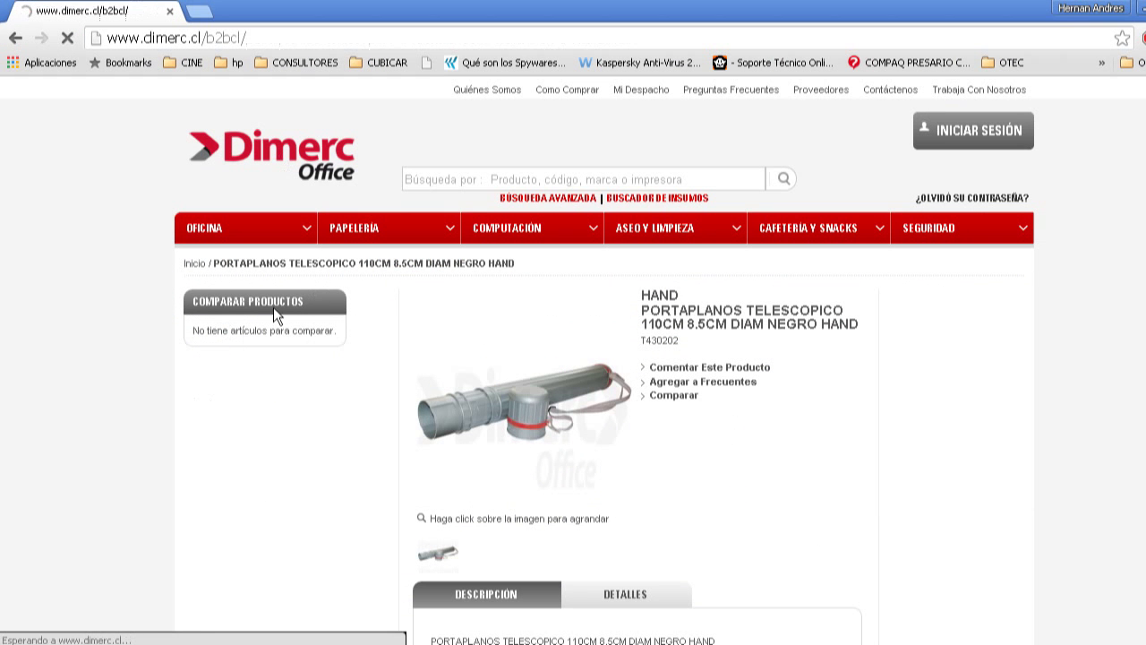
key(alt+Tab)
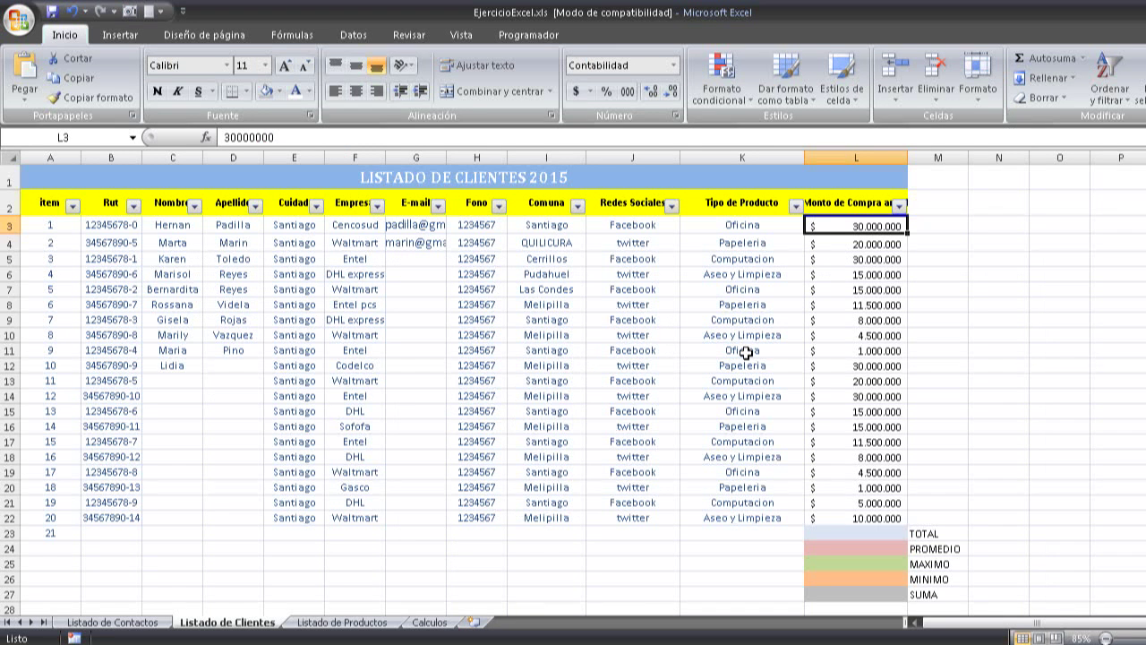
Examine the first client record in row 3, from the annual purchase amount back to the Empresa, Rut and Nombre columns.
key(Left)
key(Left)
key(Left)
key(Left)
key(Left)
key(Left)
key(Left)
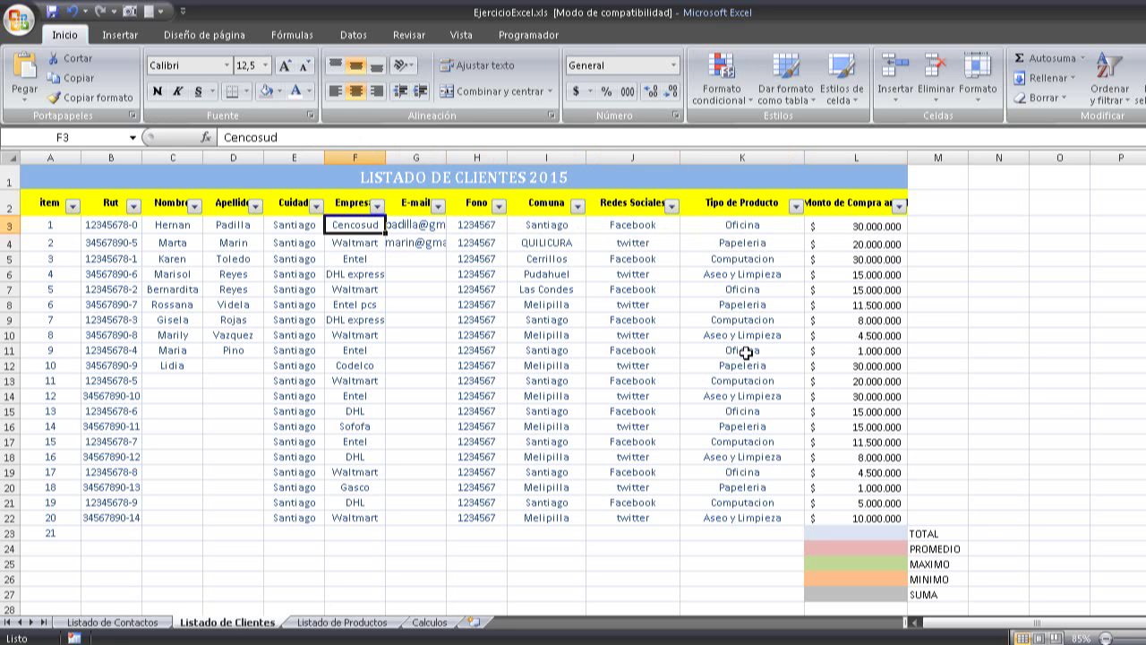
key(Left)
key(Left)
key(Left)
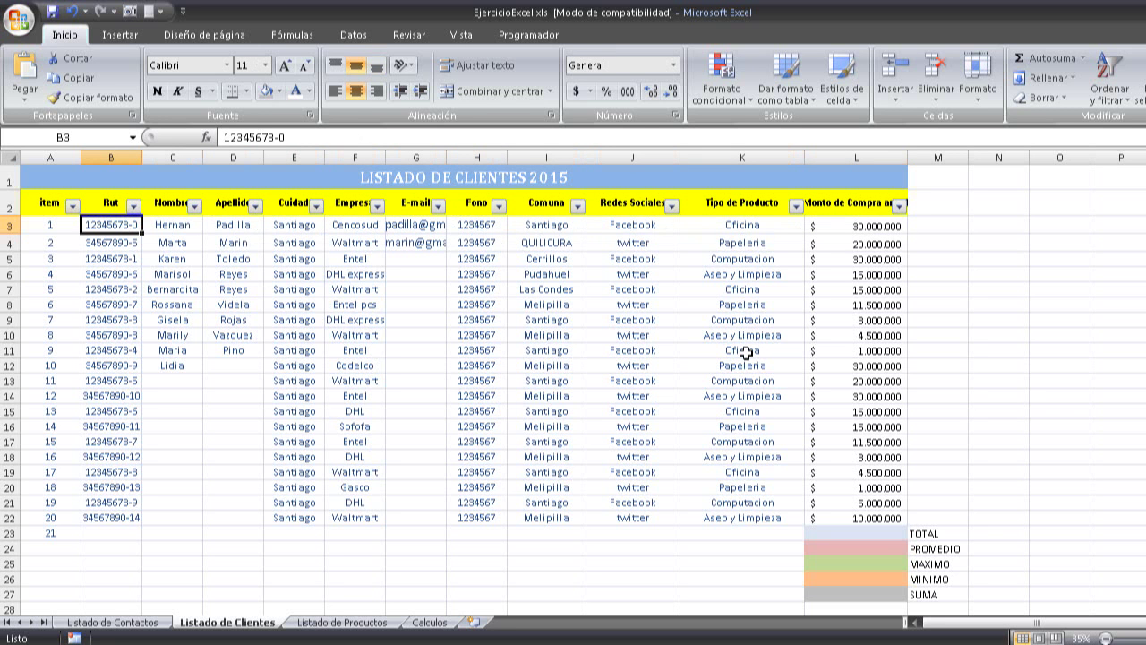
key(Right)
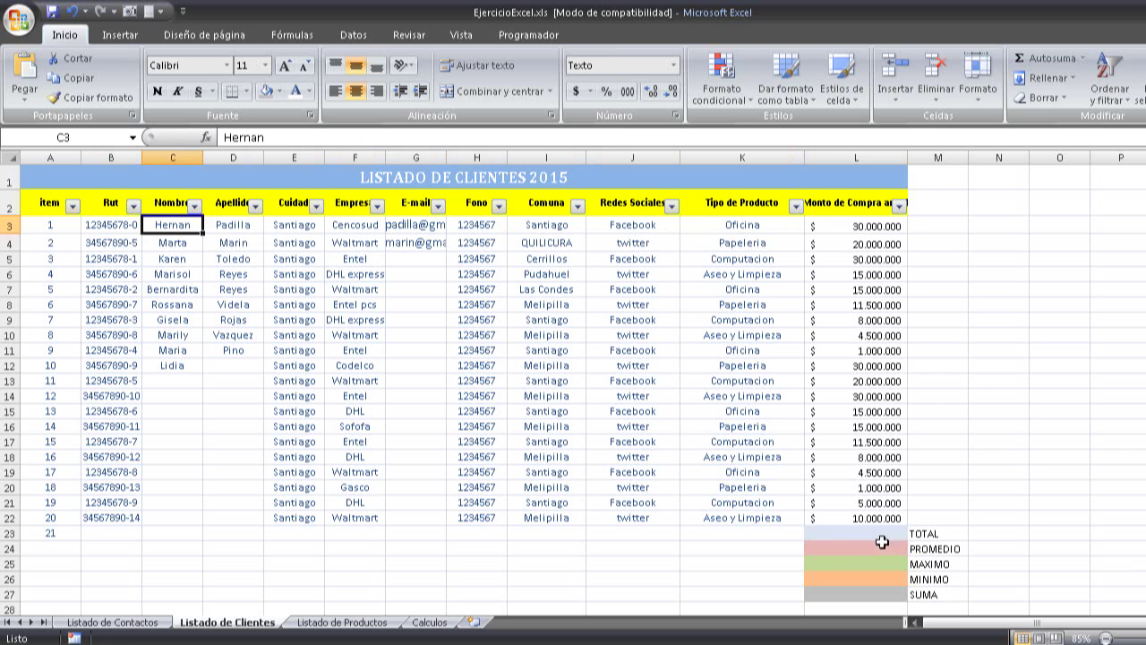
Examine the Autosuma functions and the function library of the Formulas commands for cell L23.
click(856, 533)
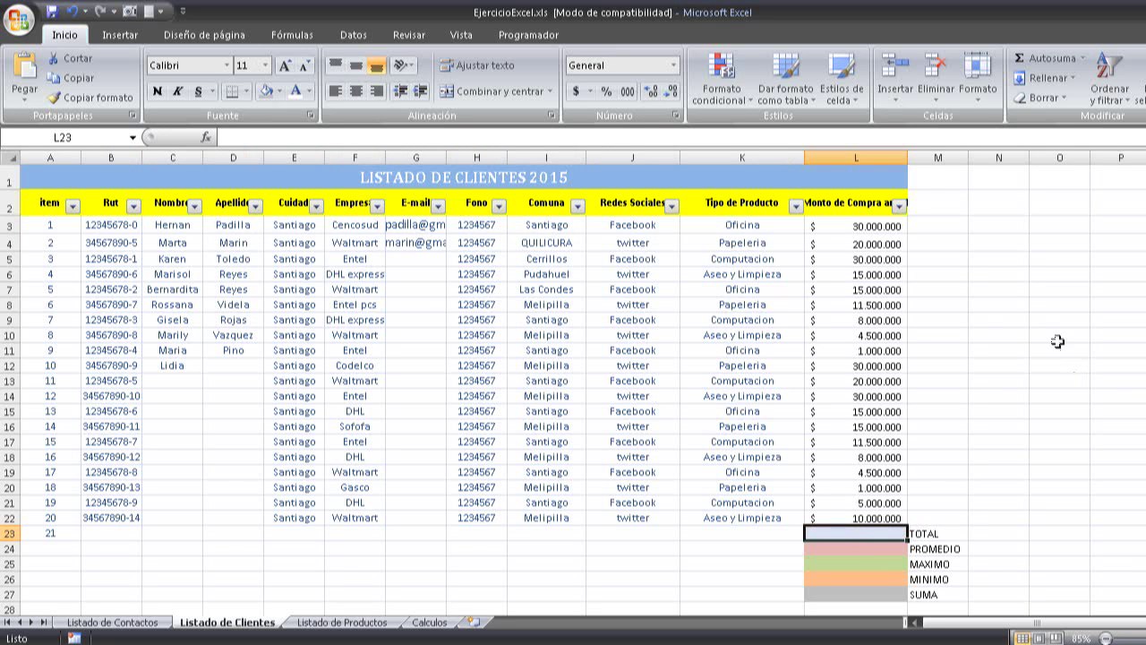
click(1083, 59)
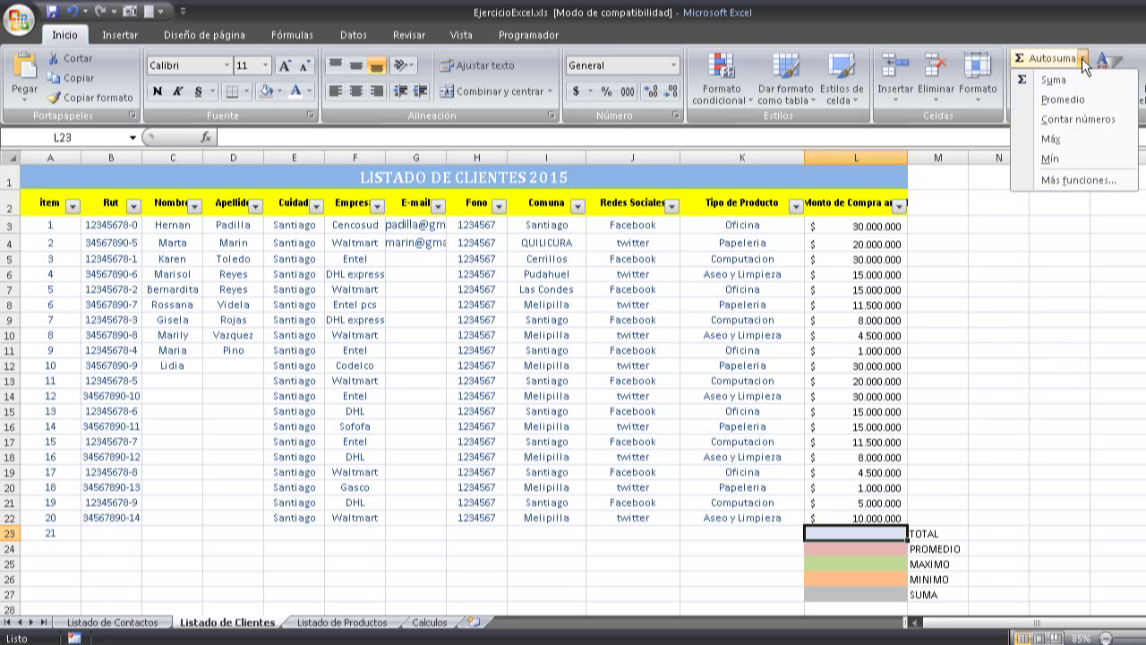
click(1016, 22)
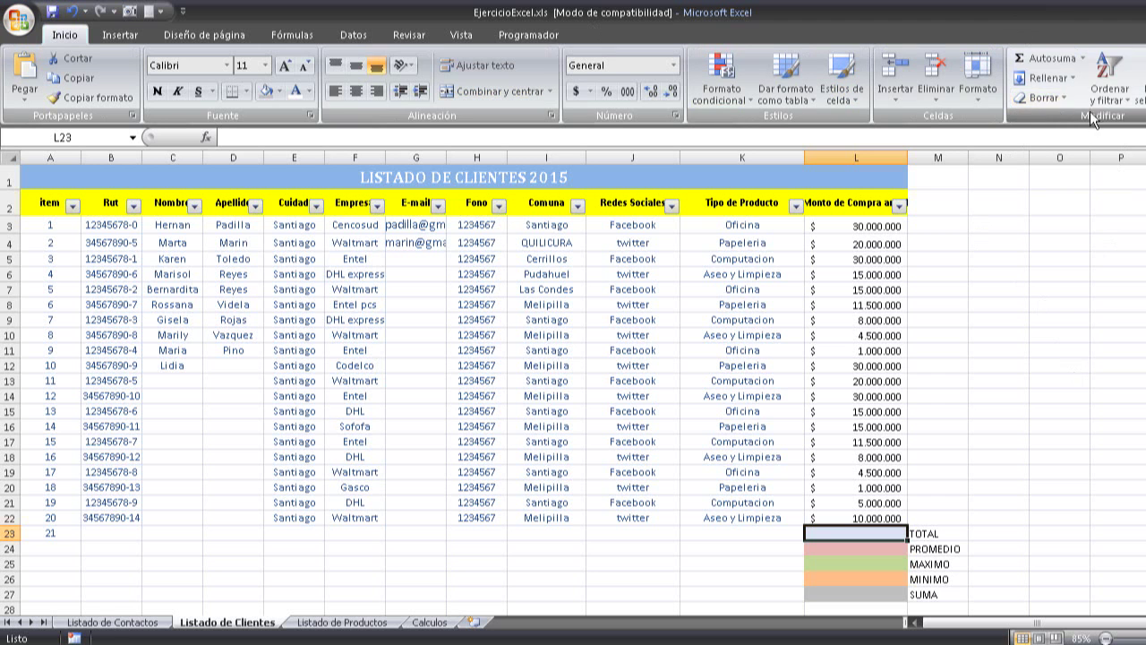
click(281, 35)
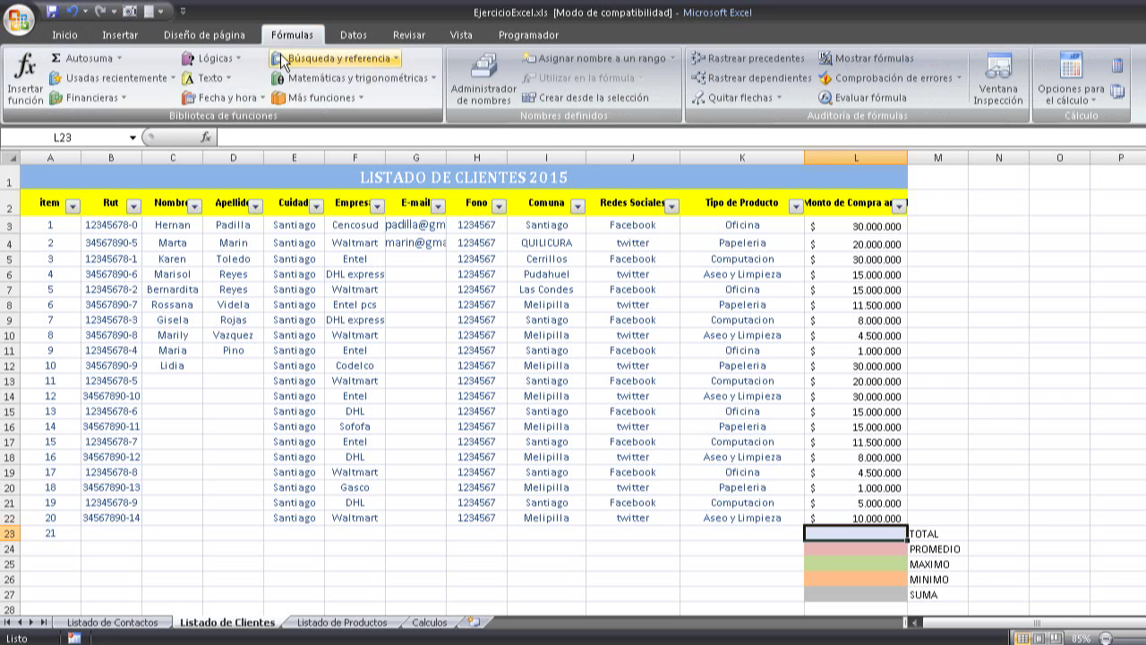
click(121, 60)
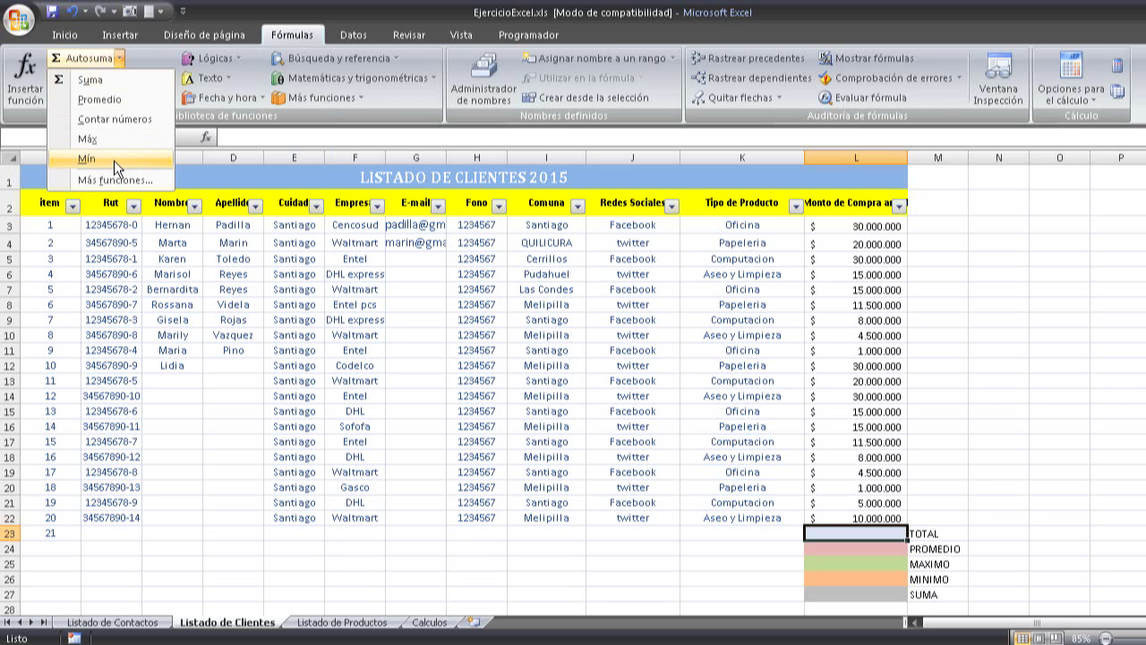
click(949, 317)
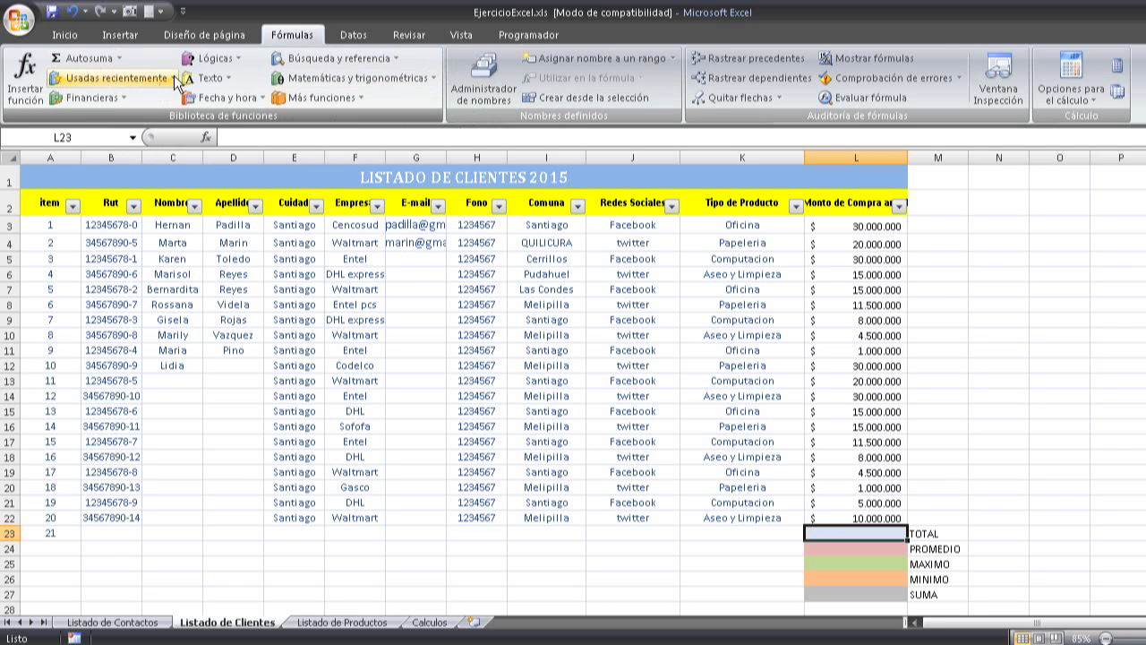
click(239, 62)
click(239, 62)
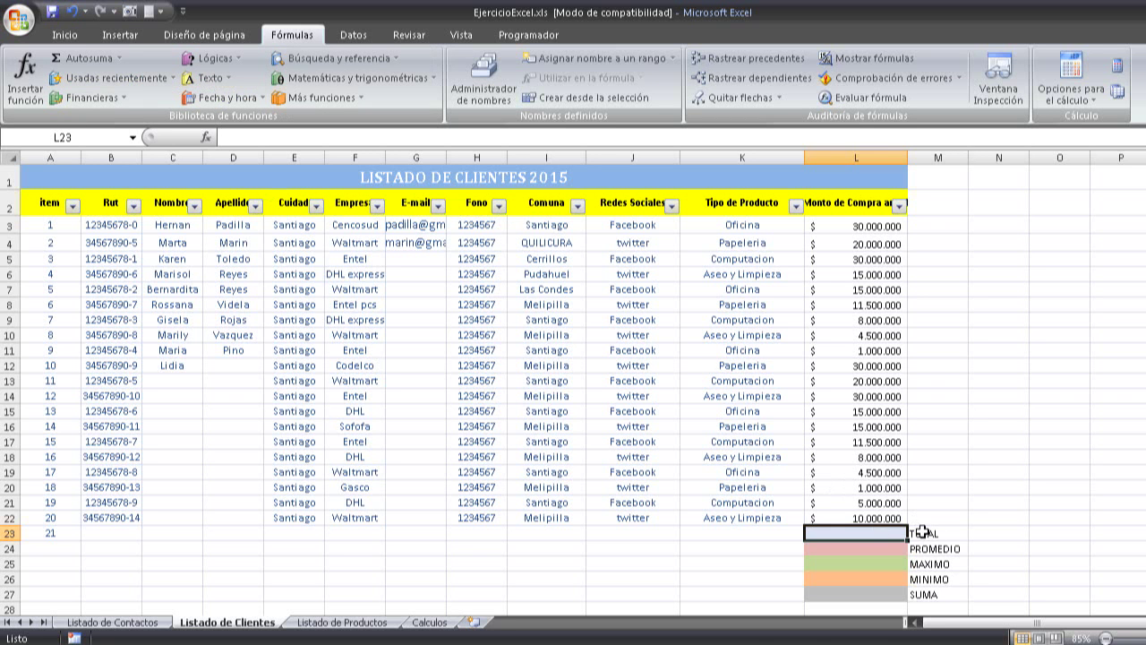
Review the purchase amounts in L3:L22, the TOTAL cell L23 and the coloured result cells L24:L27.
click(922, 532)
drag(861, 230, 857, 524)
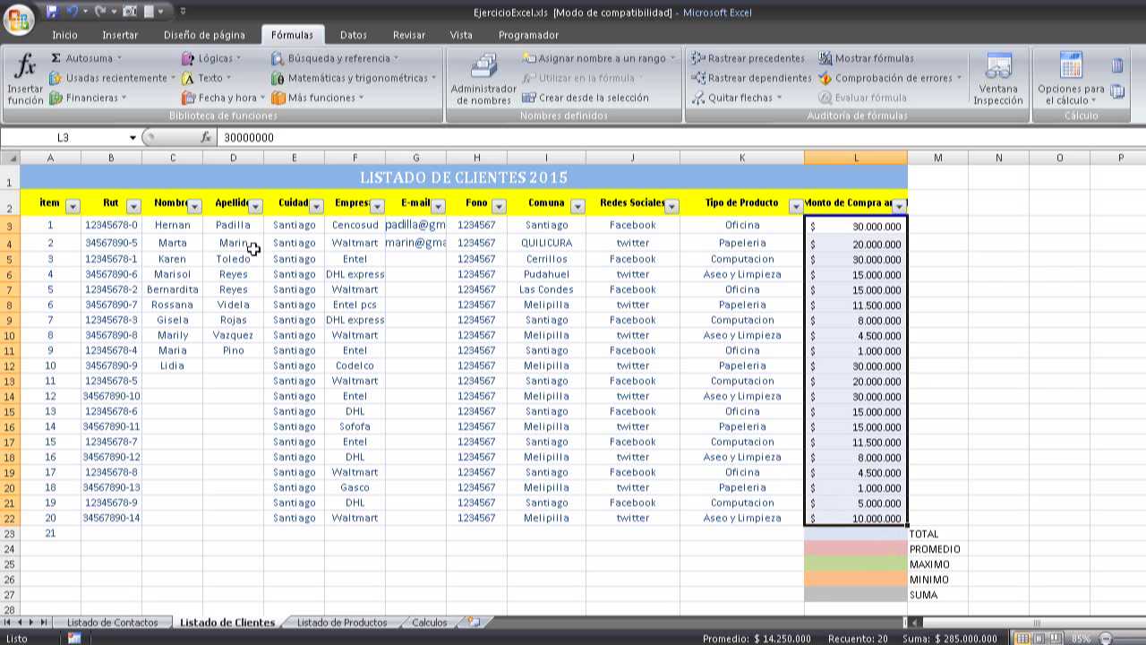
click(873, 537)
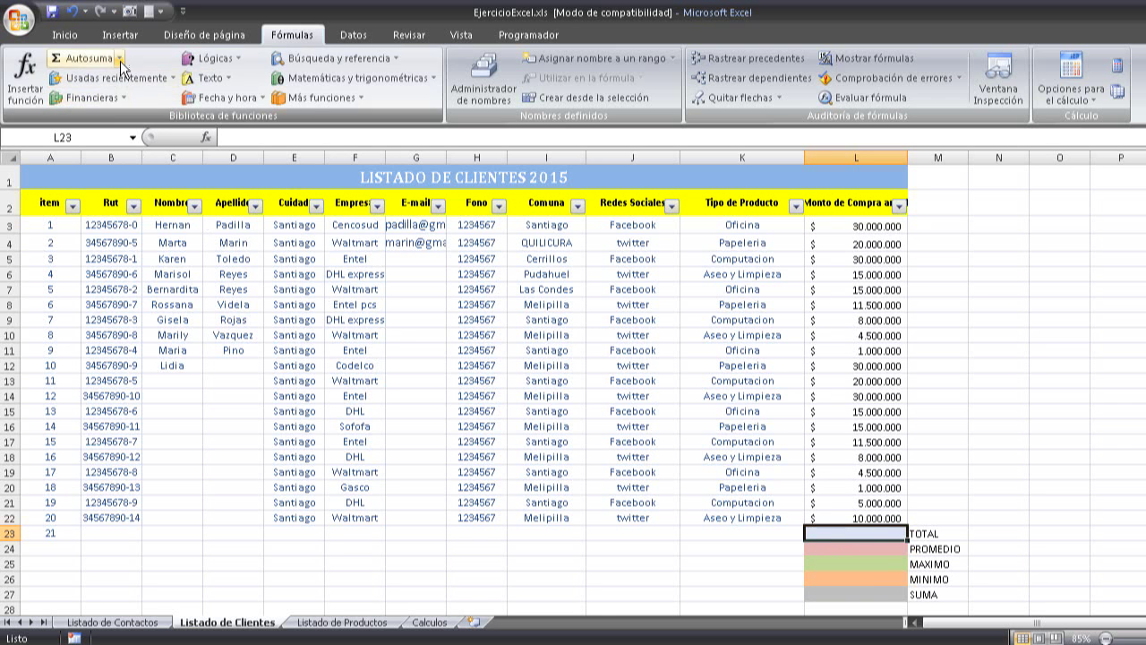
drag(877, 550, 879, 597)
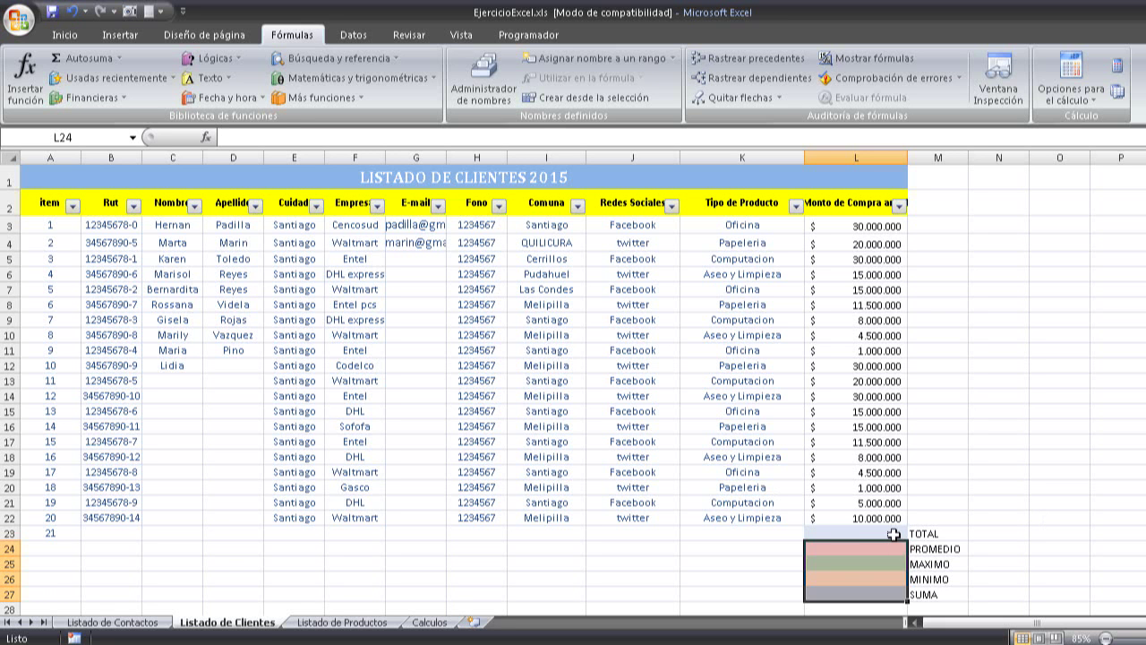
Insert an Autosuma SUMA formula over the range L3:L22 in the TOTAL cell L23.
click(892, 533)
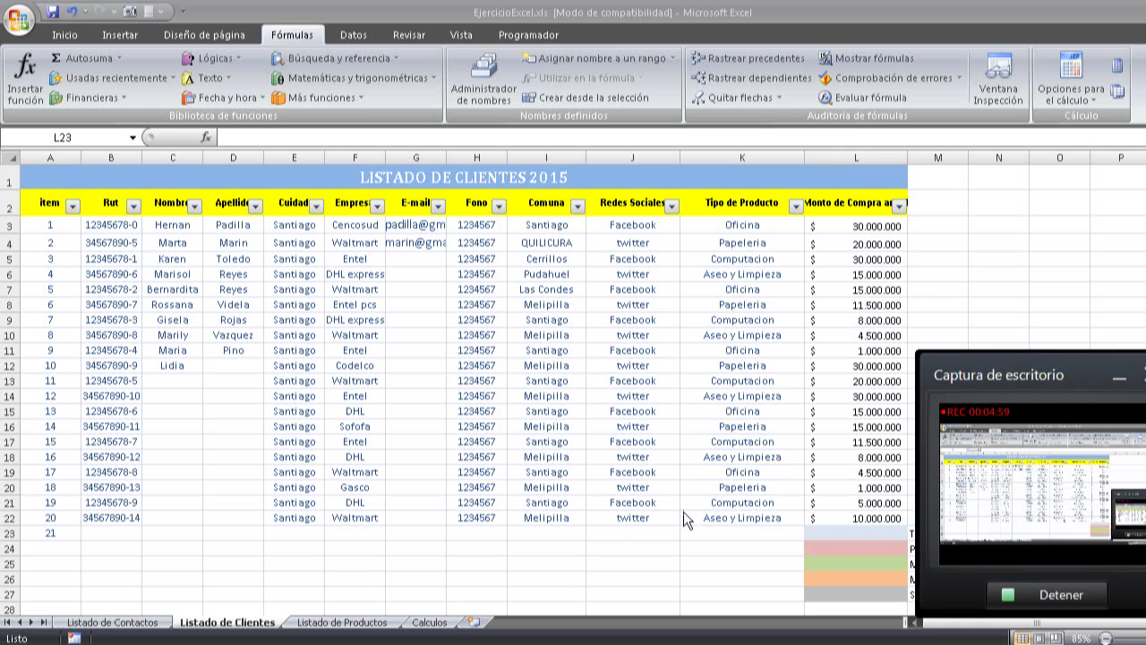
click(120, 59)
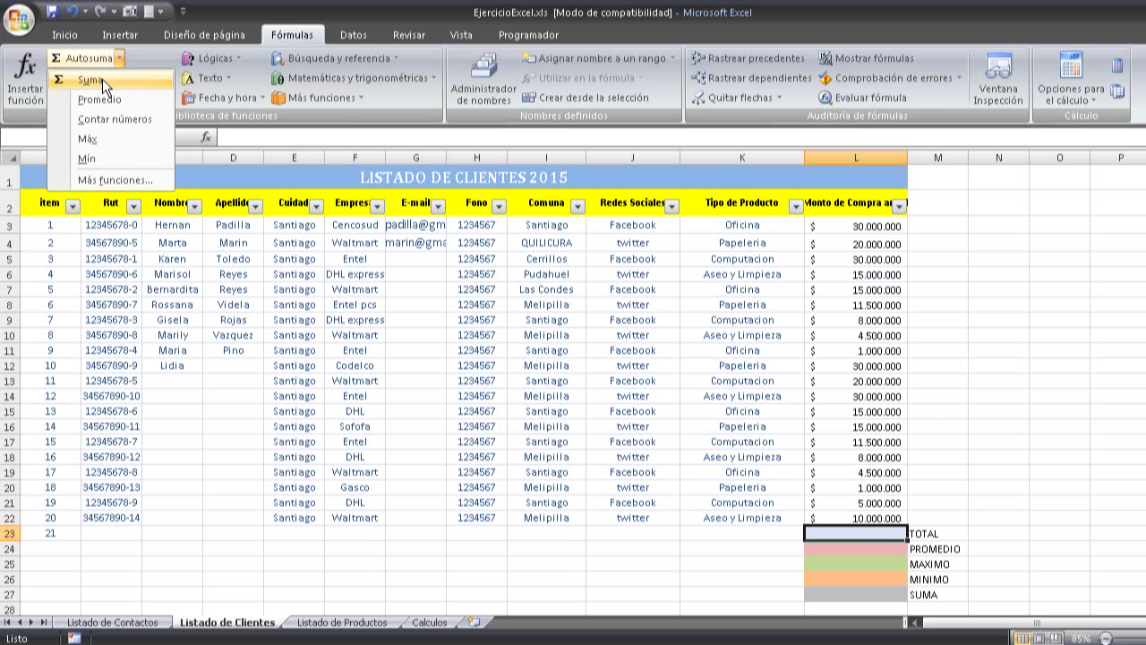
click(103, 79)
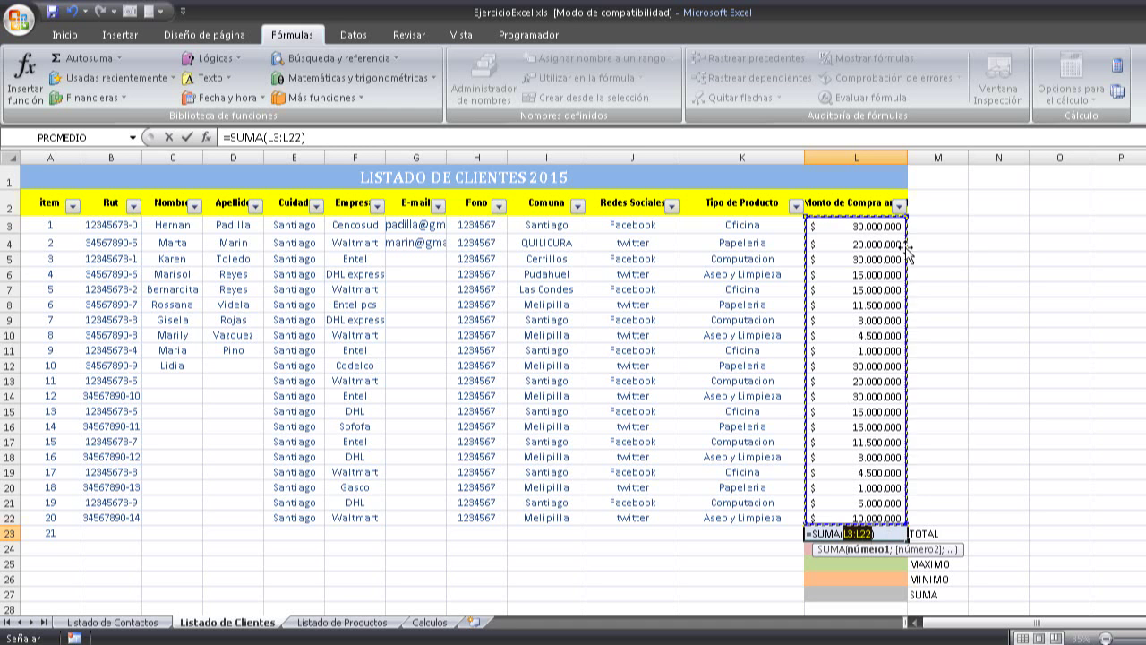
Try resizing and moving the range of the SUMA formula in L23, returning it to L3:L22.
drag(907, 216, 83, 403)
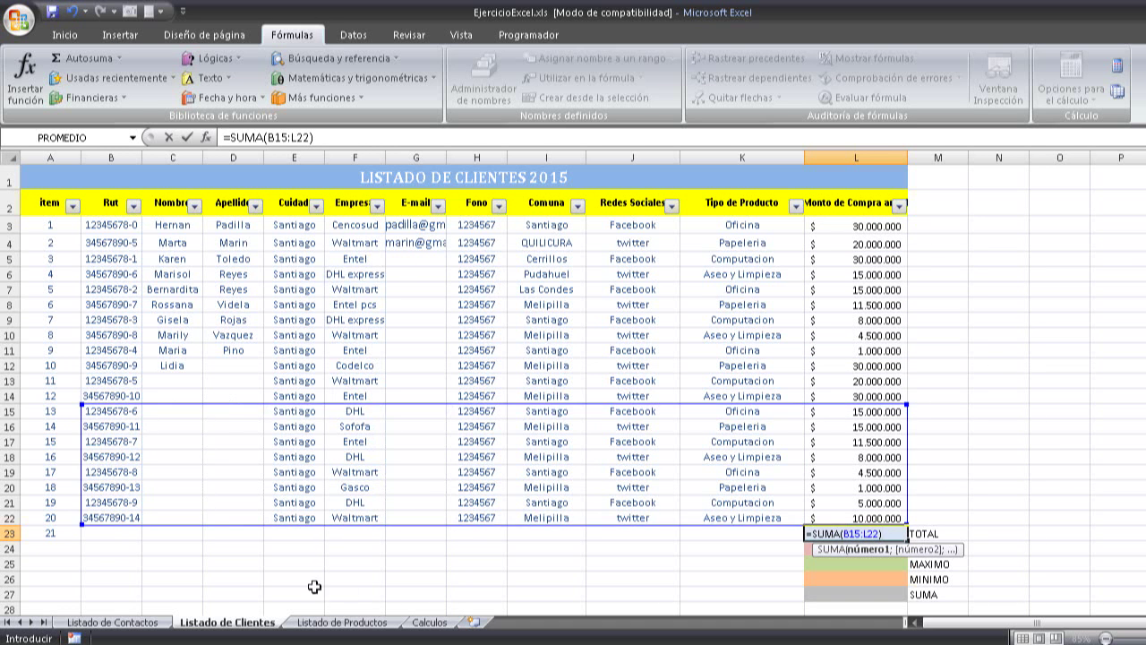
drag(253, 408, 211, 294)
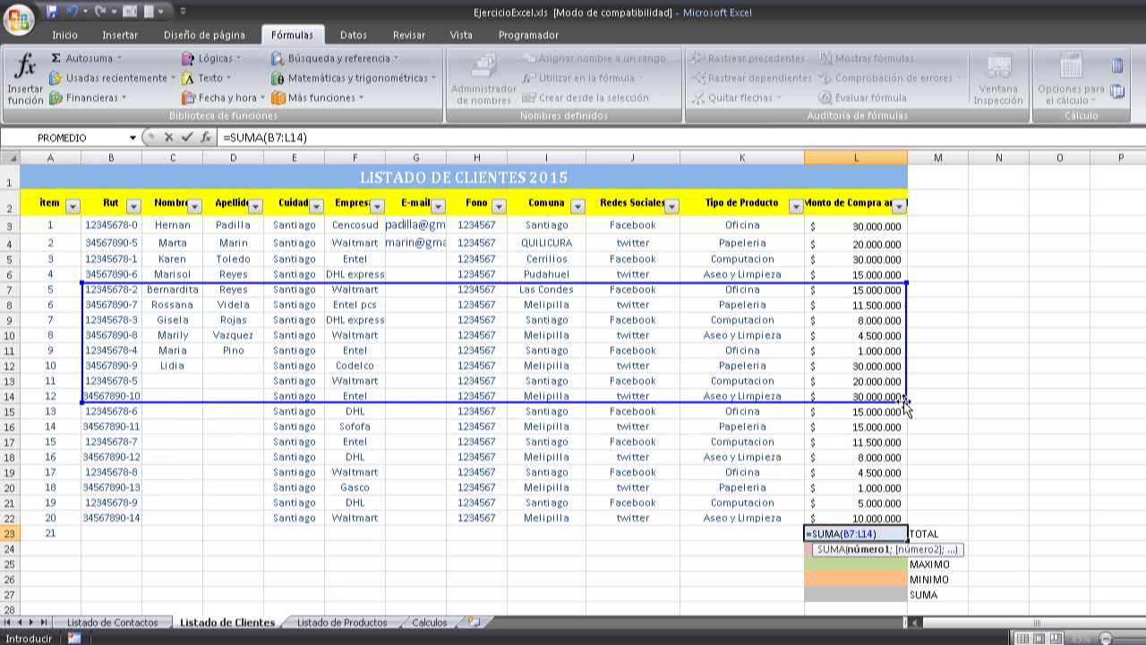
drag(906, 402, 706, 383)
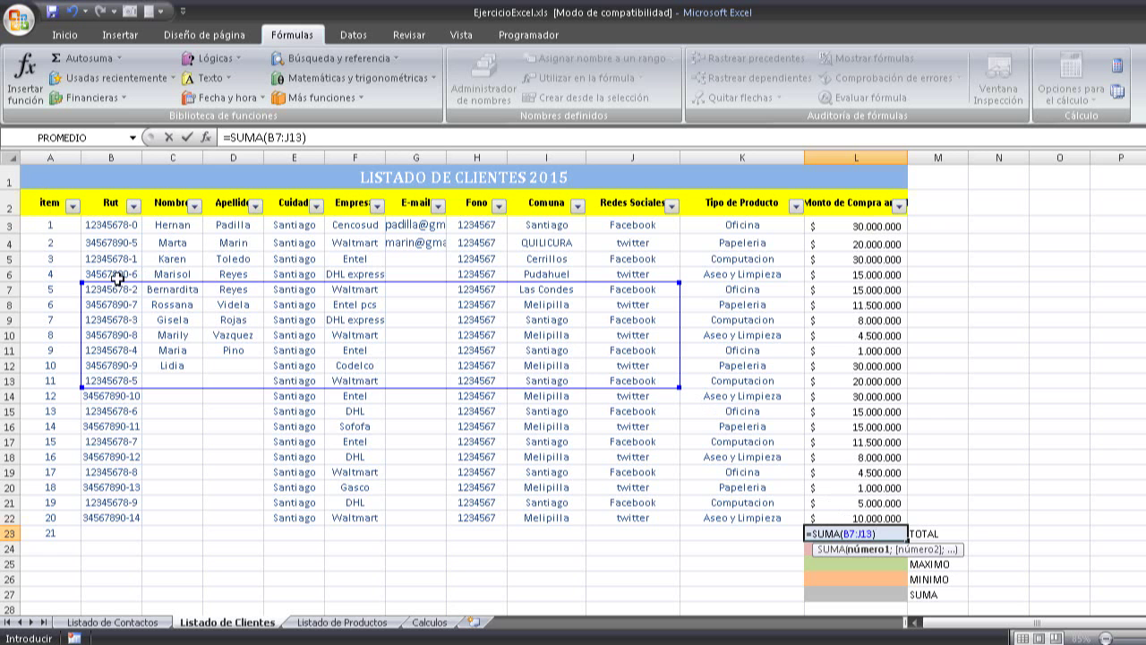
drag(134, 283, 319, 284)
drag(197, 374, 787, 364)
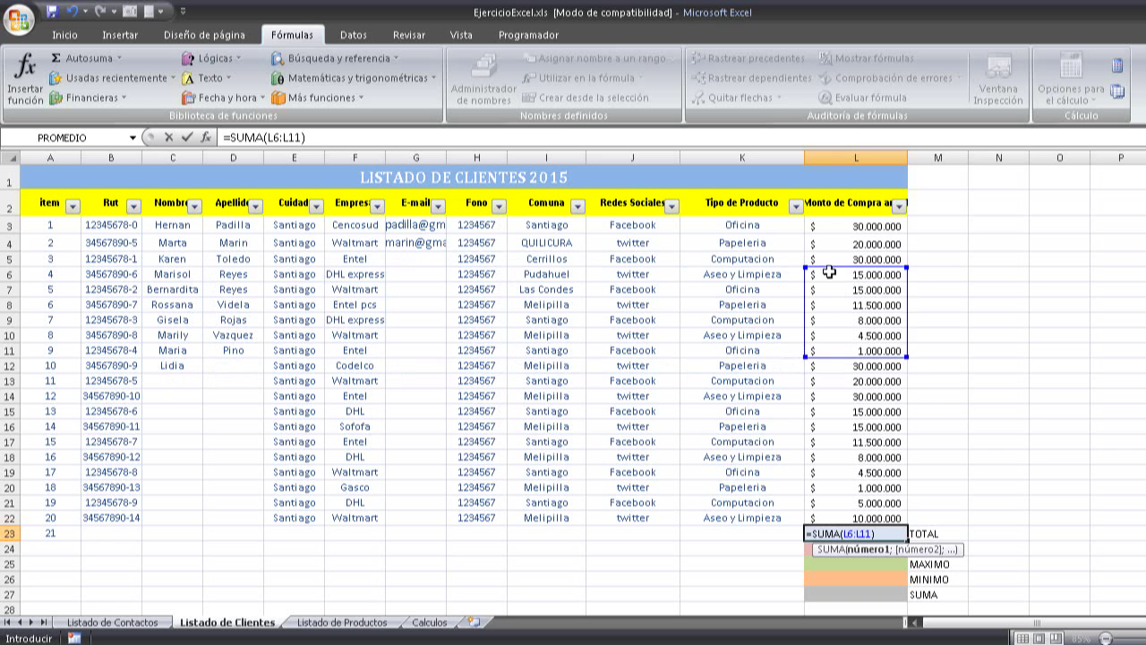
drag(907, 266, 904, 217)
drag(905, 355, 906, 521)
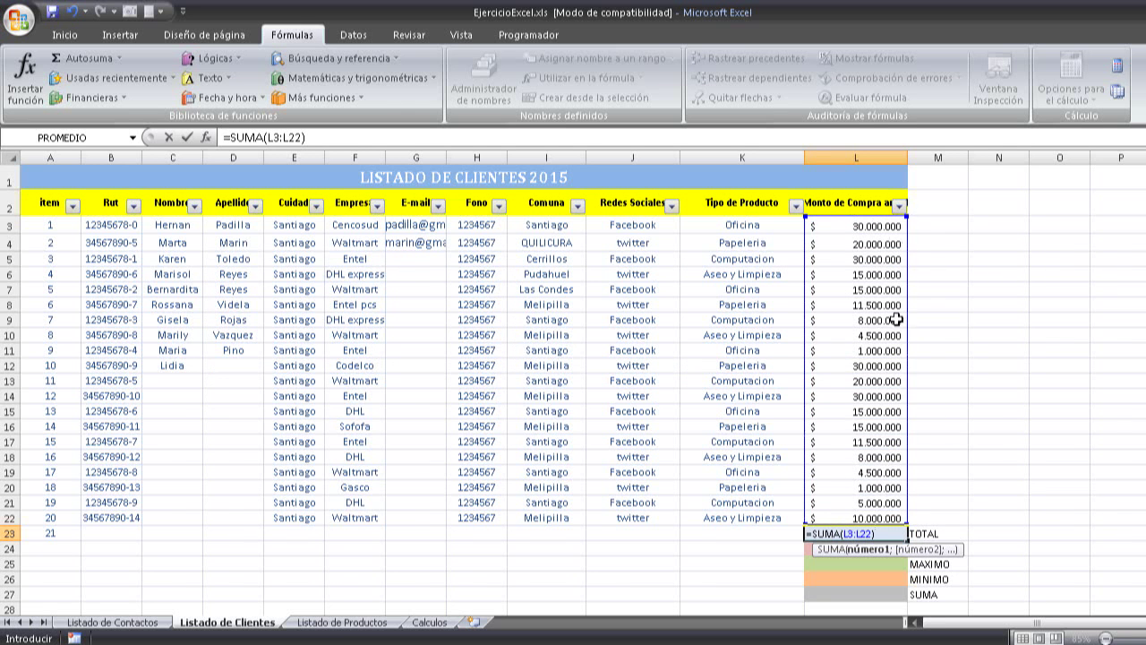
Move the SUMA range off the purchase column, set it back to L3:L22 and enter the TOTAL formula in L23.
drag(907, 214, 637, 237)
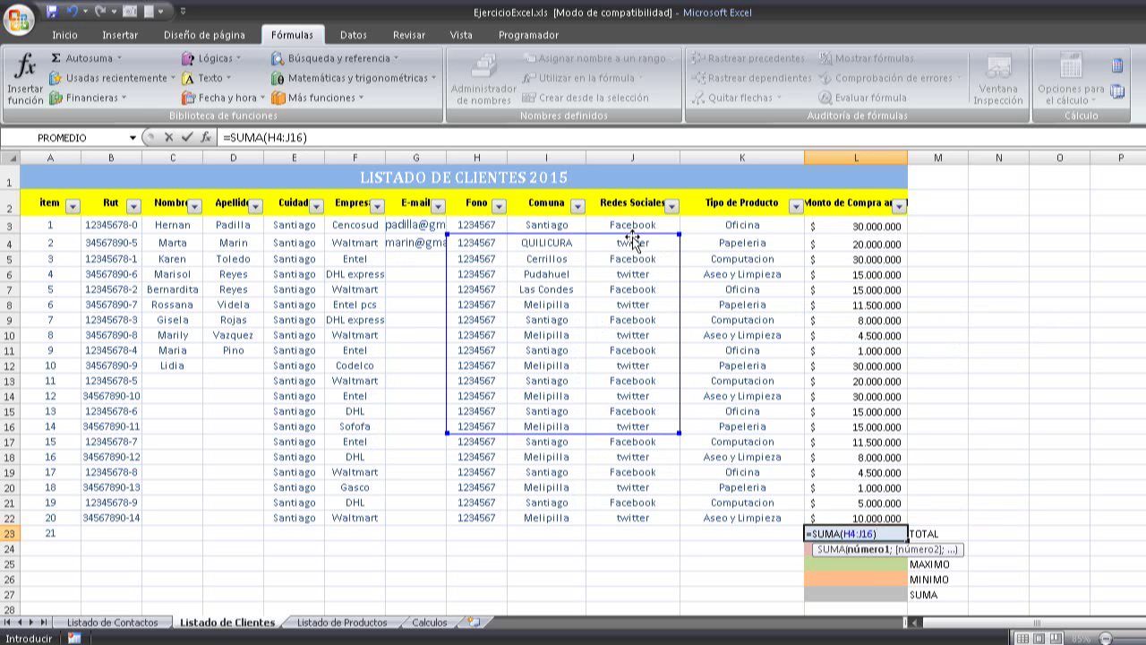
drag(633, 234, 891, 237)
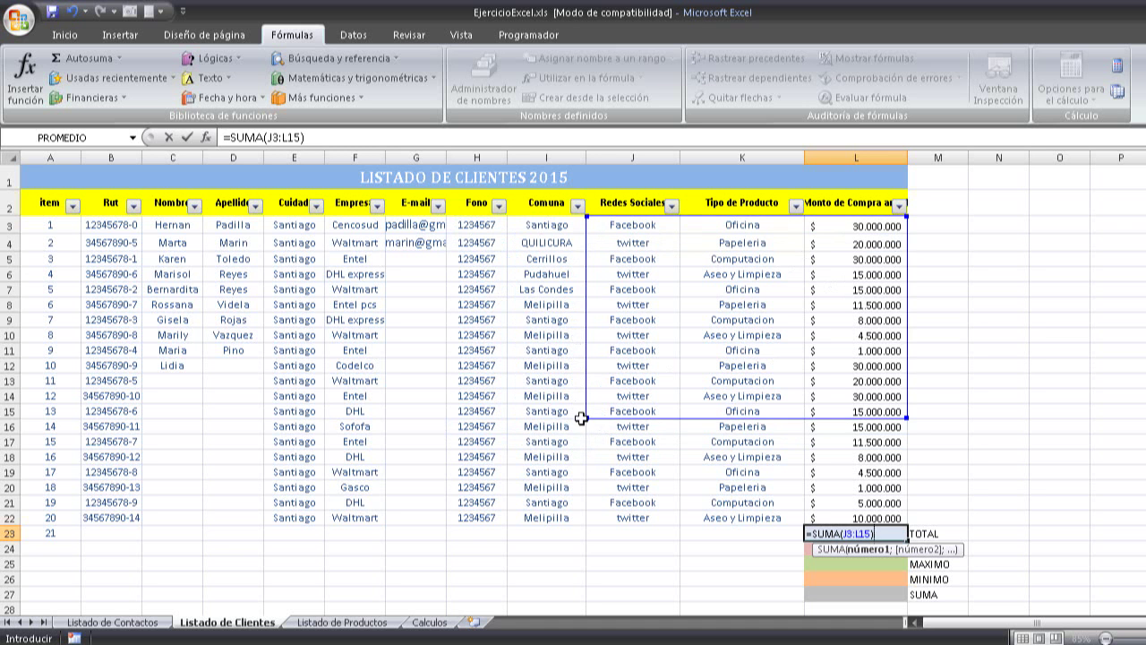
drag(586, 418, 778, 427)
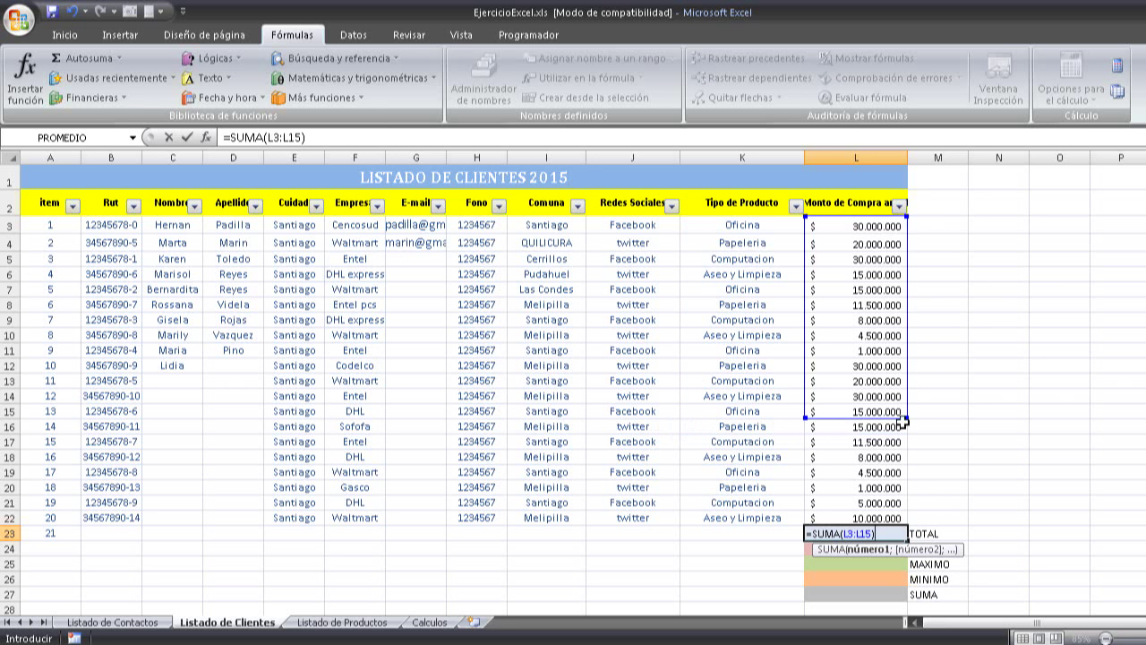
drag(906, 417, 882, 519)
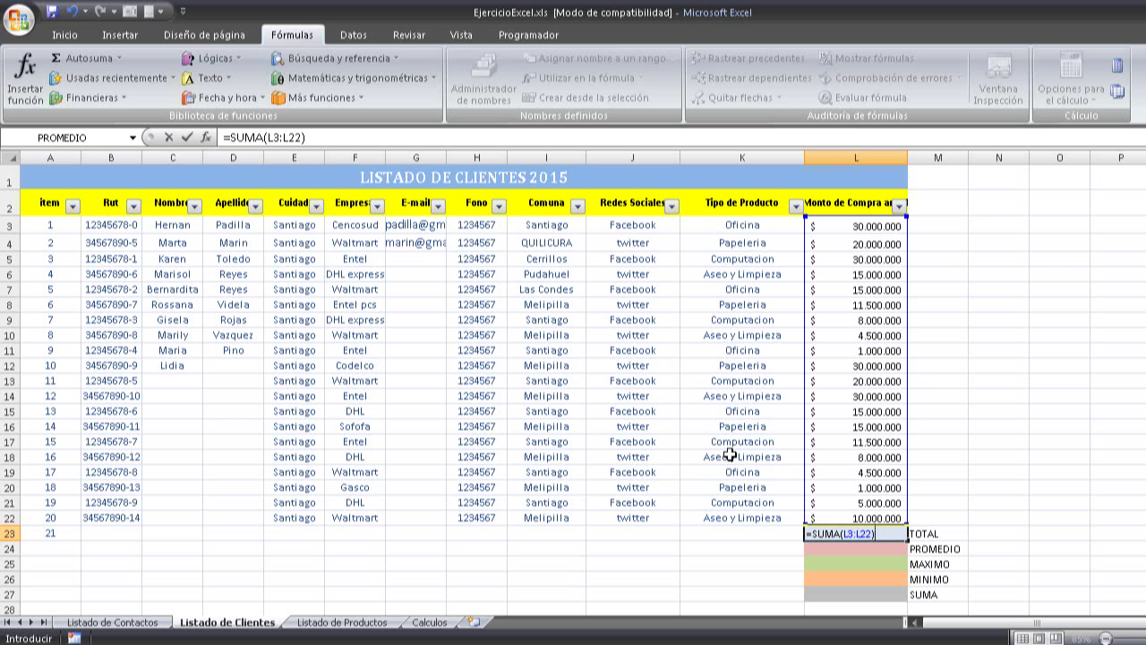
key(Return)
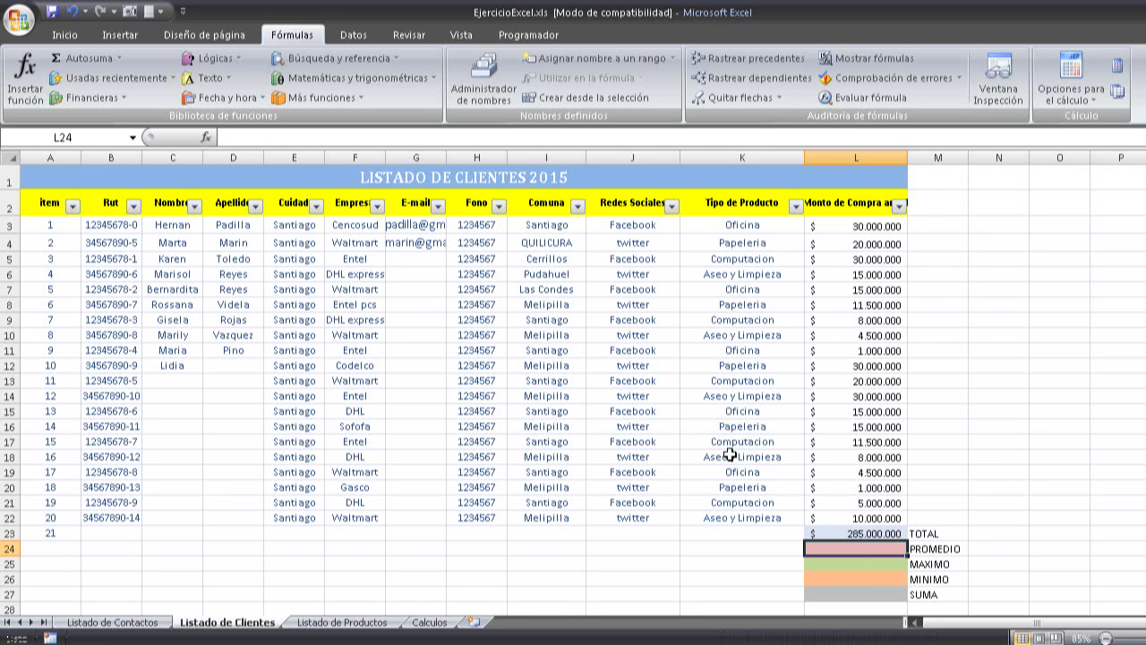
Check the SUMA formula in L23 against the purchase amounts in L3:L22.
click(861, 536)
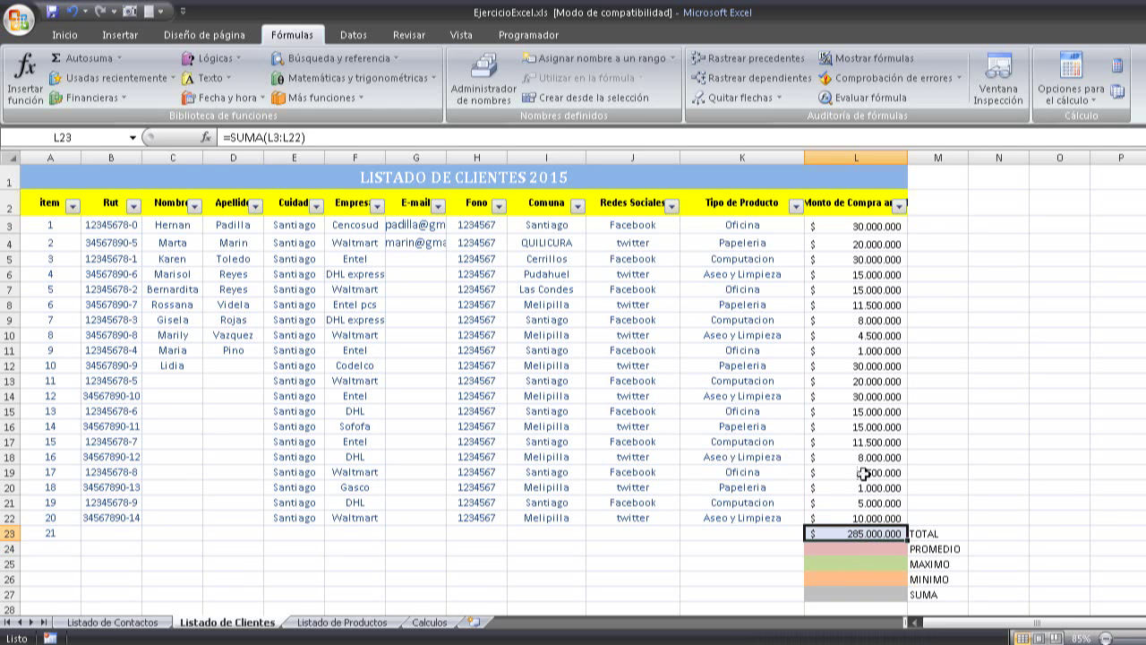
drag(864, 225, 861, 529)
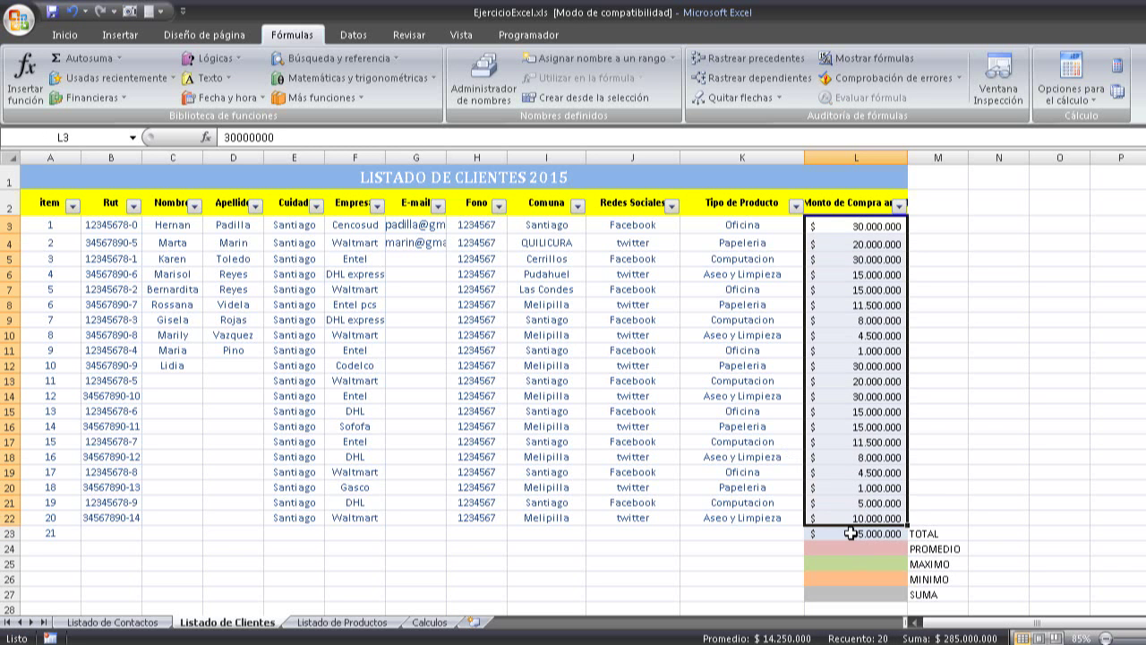
click(850, 533)
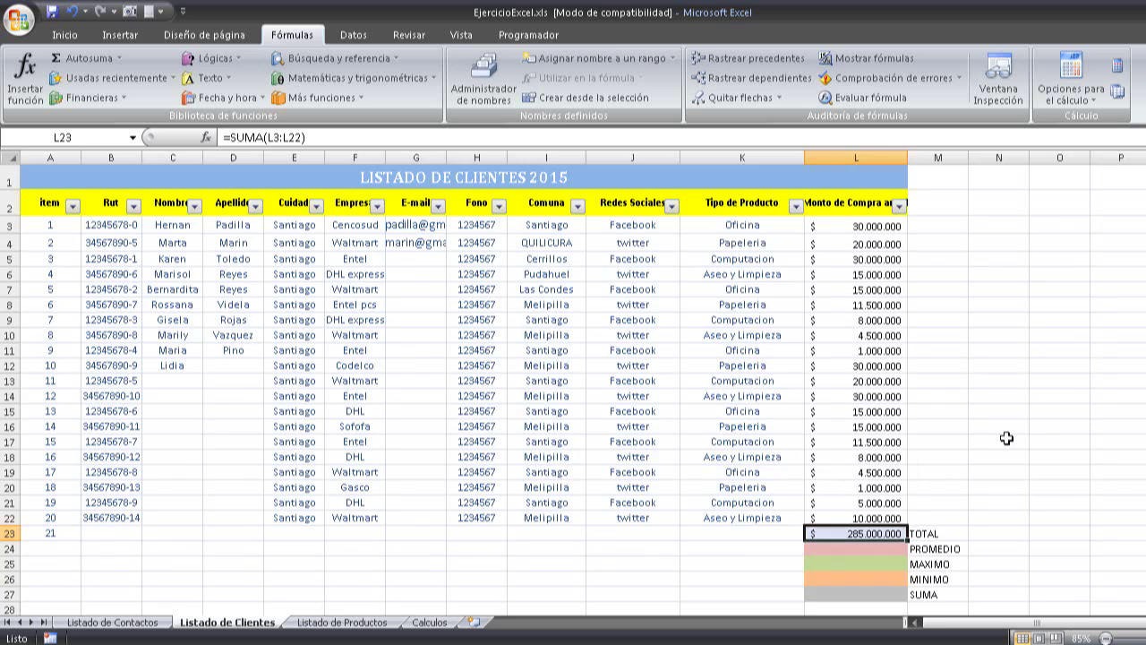
Examine the functions suggested for a formula starting with =SUM and =S in the empty cell I35.
ctrl+scroll(1006, 438, up, 4)
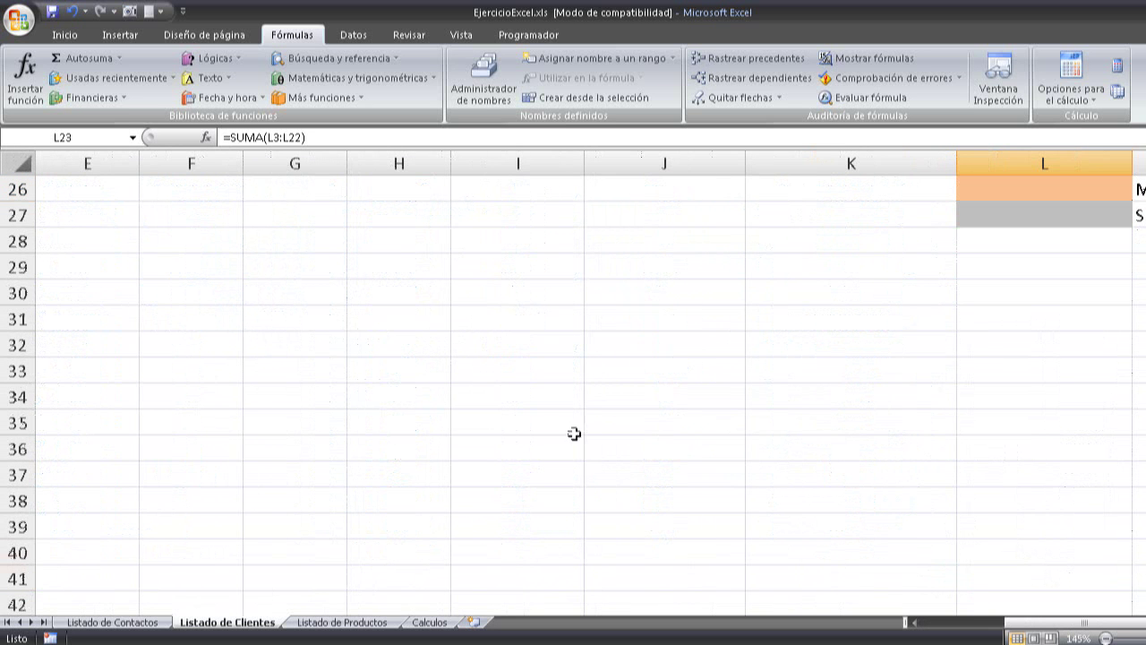
scroll(566, 386, down, 1)
click(521, 339)
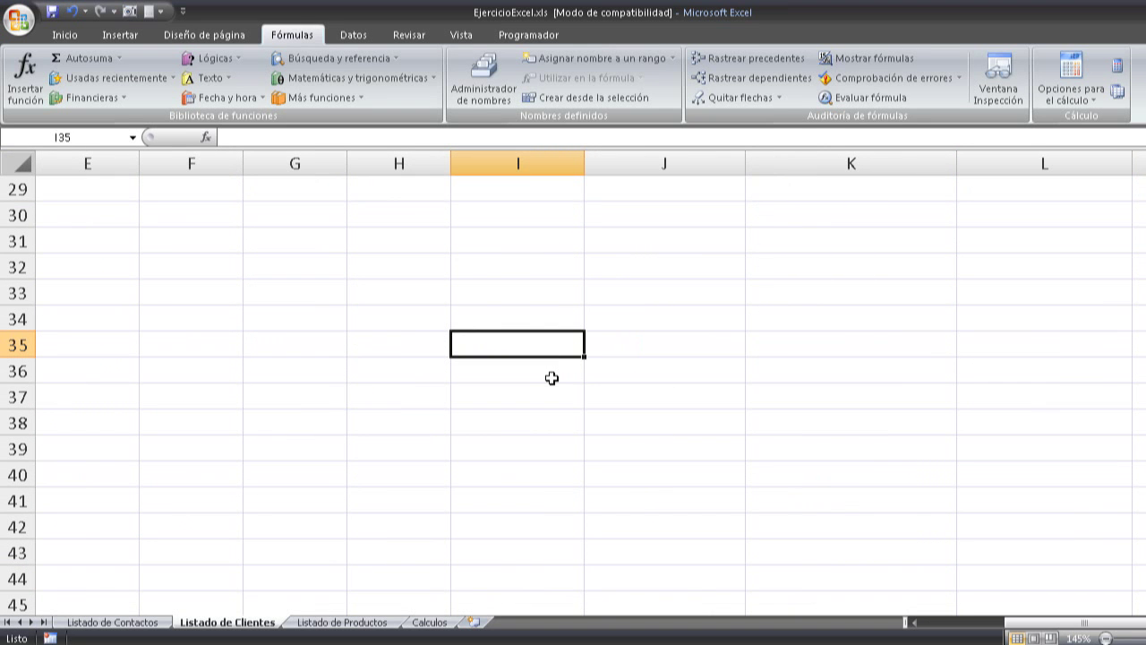
text(=)
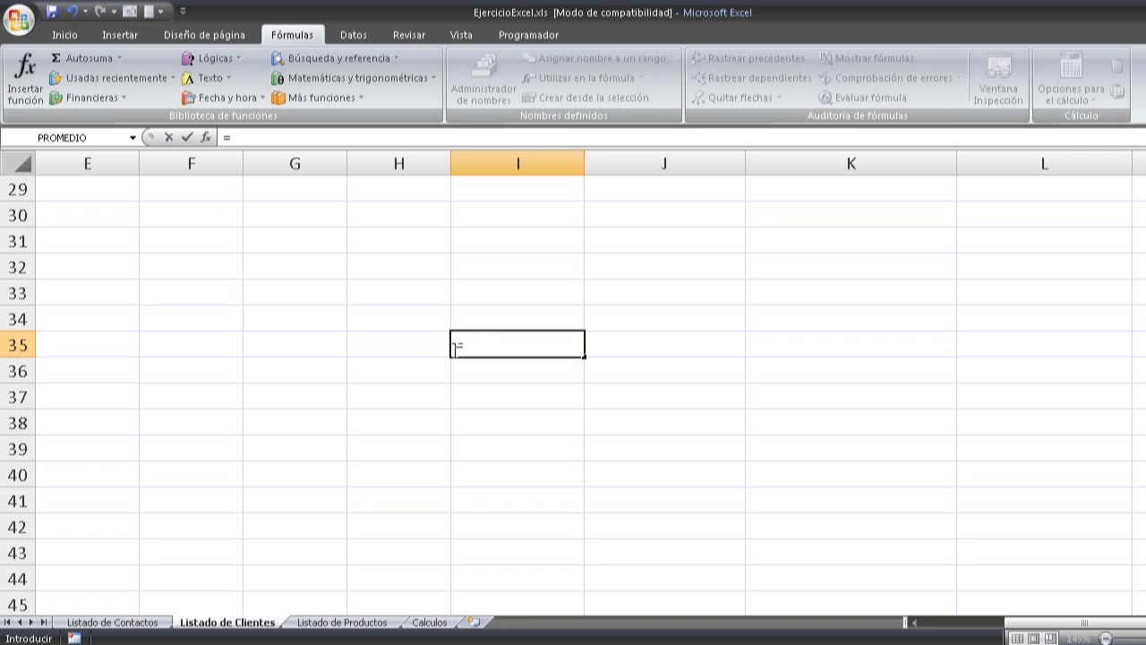
text(SUM)
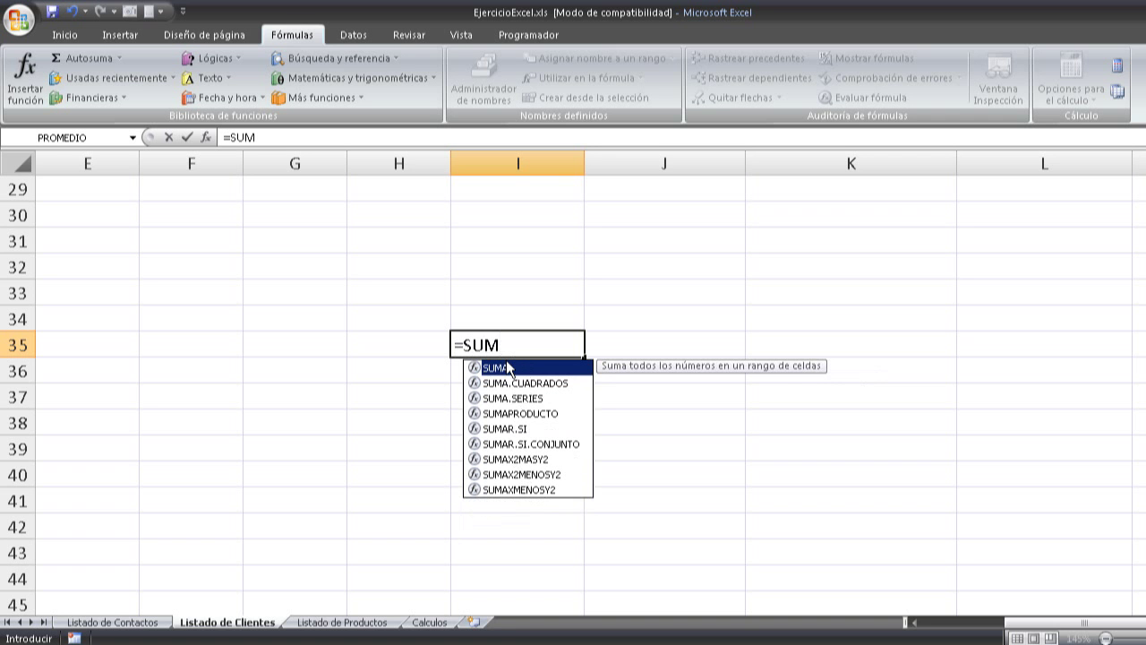
key(BackSpace)
key(BackSpace)
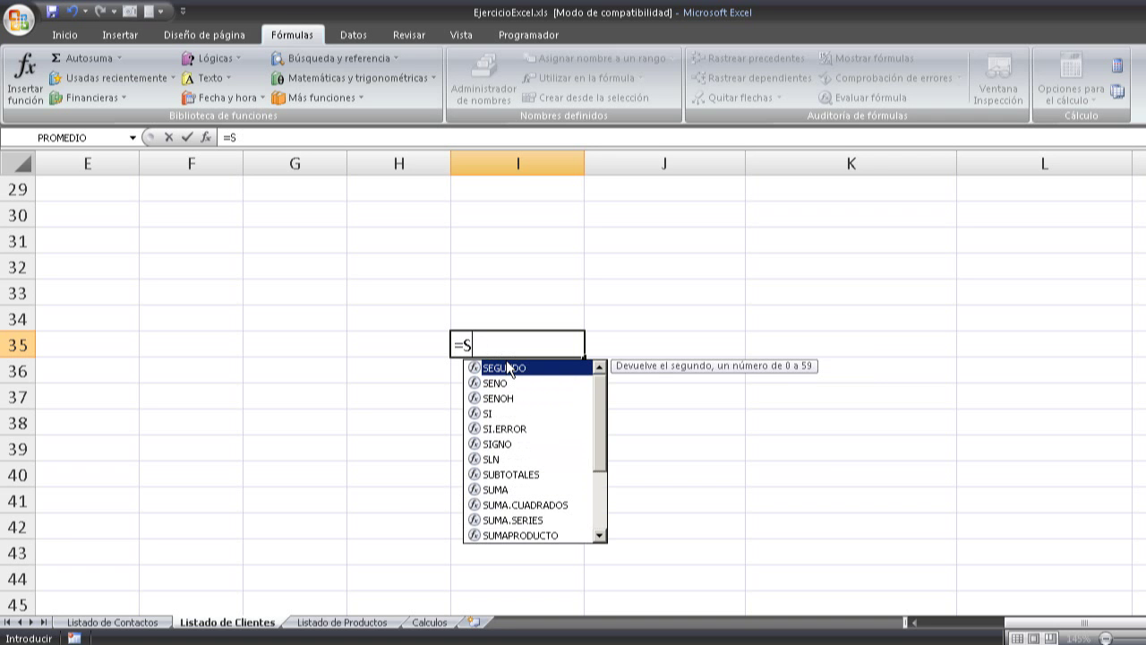
Examine the functions suggested in I35 for formulas beginning with the letters C, E and I.
key(BackSpace)
text(C)
key(BackSpace)
text(E)
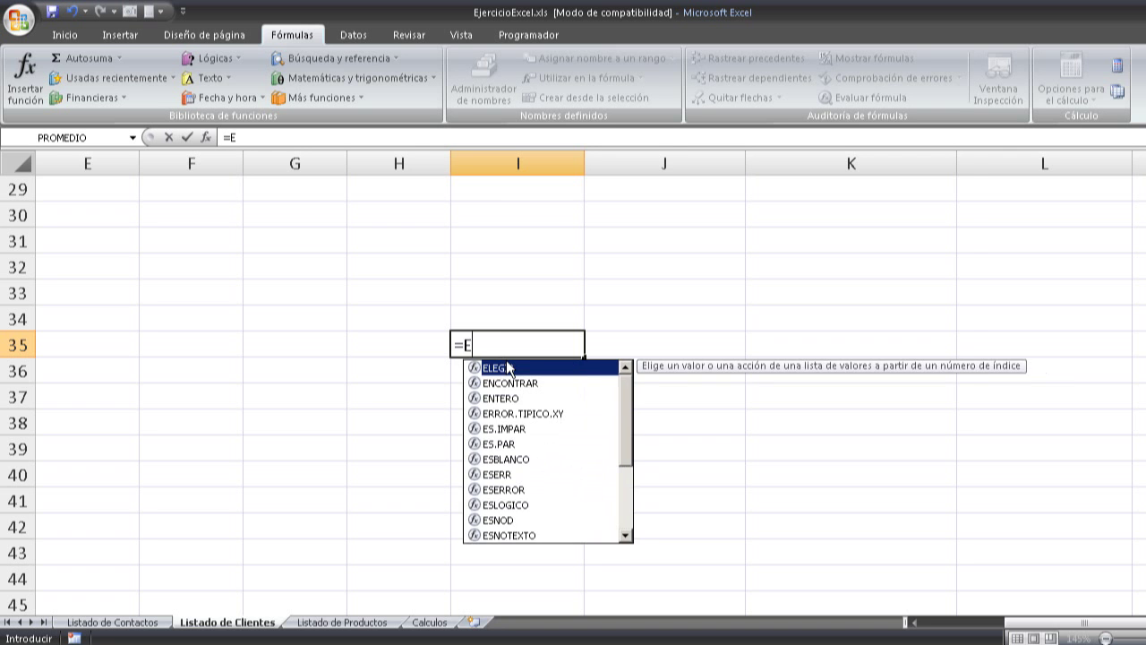
key(BackSpace)
text(I)
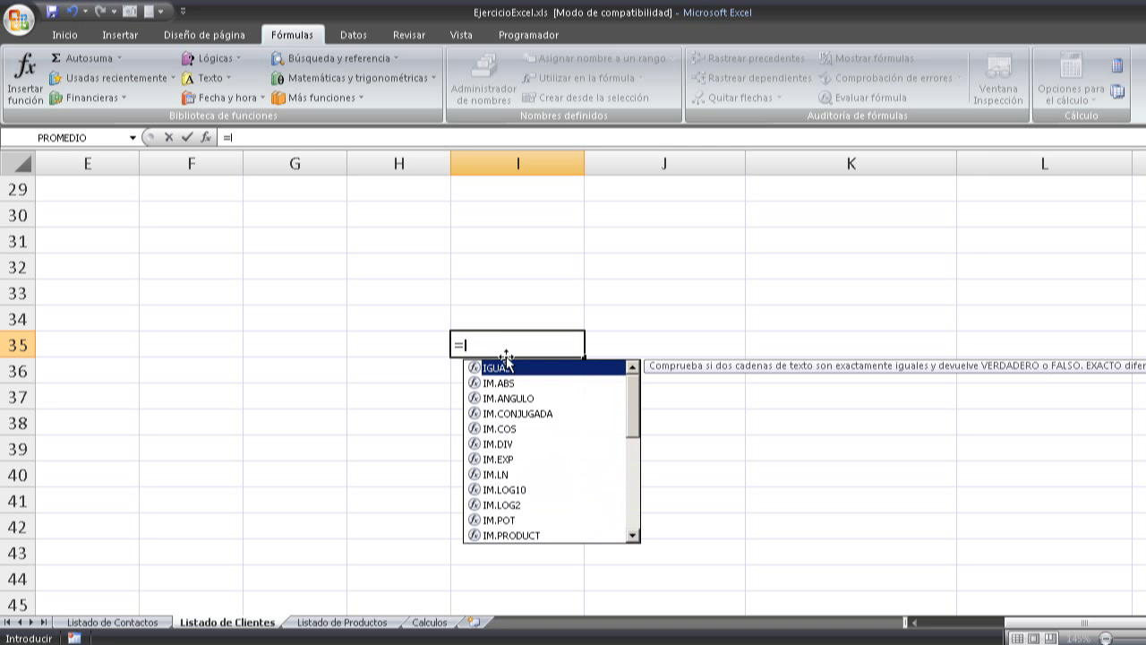
drag(635, 408, 635, 376)
key(BackSpace)
Try inserting the SUMA function in I35 from the suggestions beginning with S, and cancel the formula.
text(S)
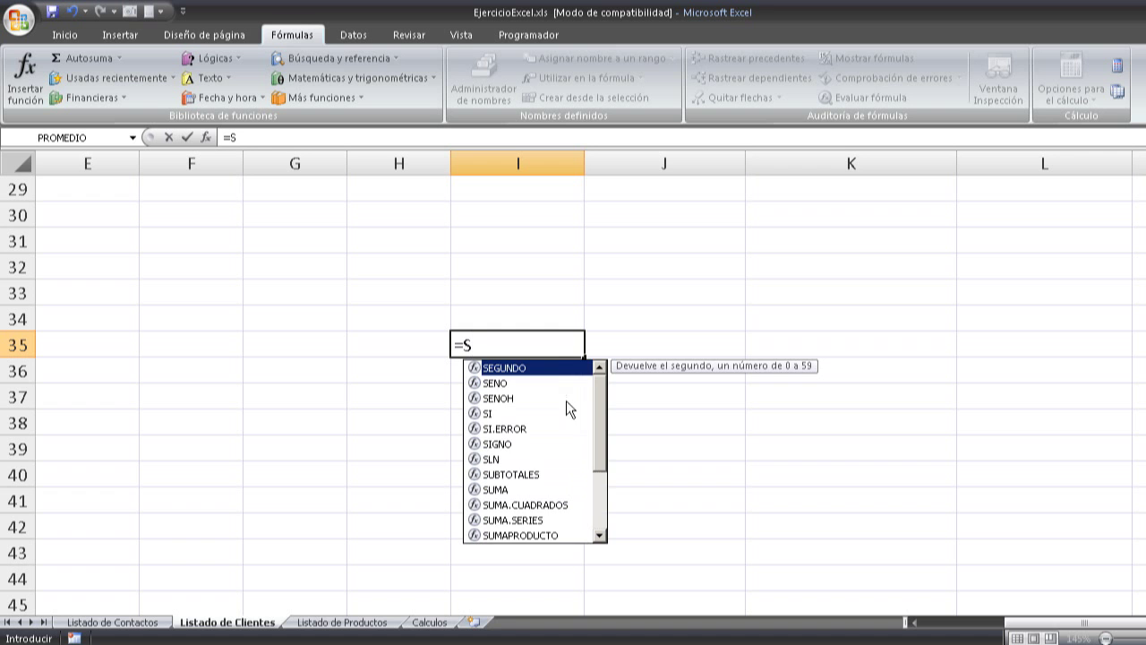
drag(599, 401, 595, 428)
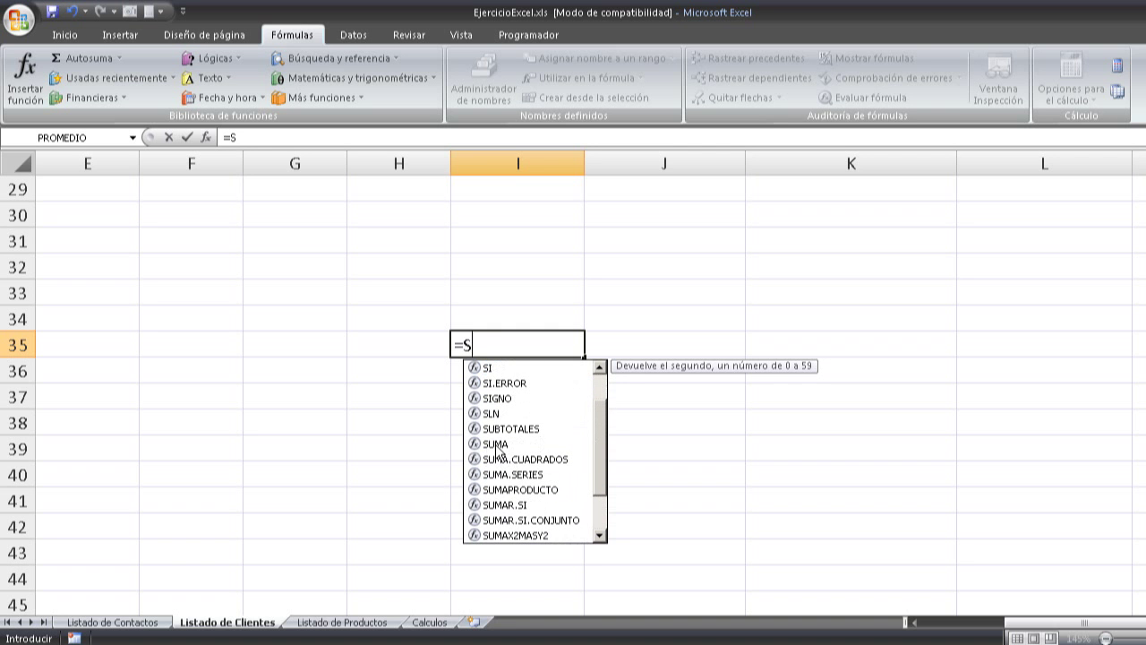
drag(600, 421, 598, 481)
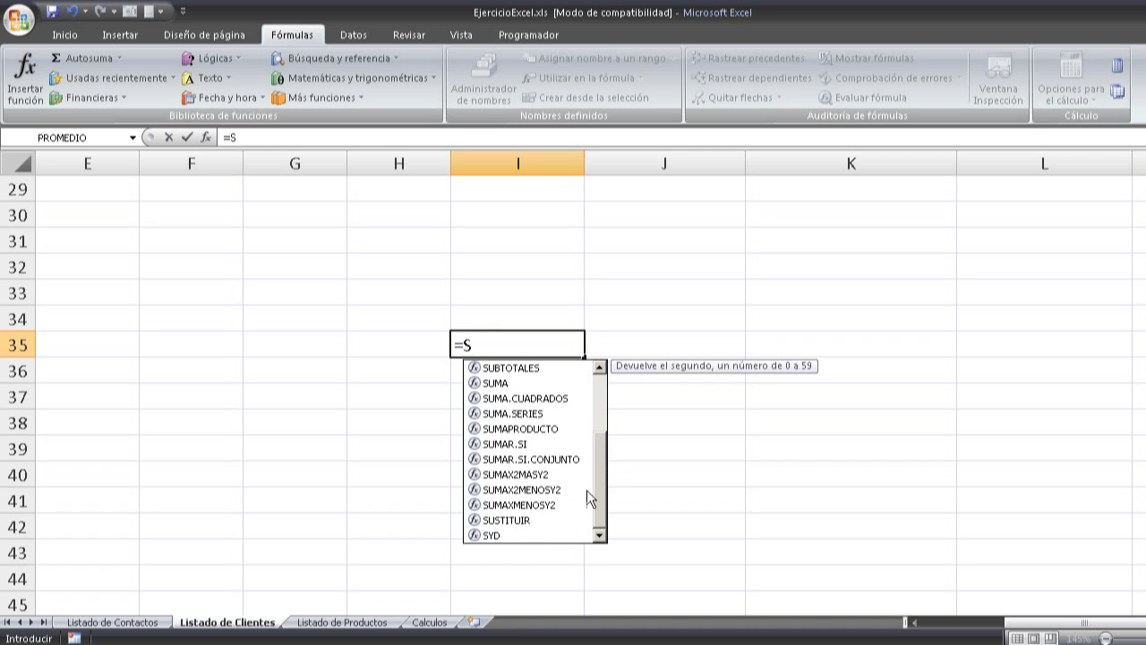
drag(598, 492, 597, 448)
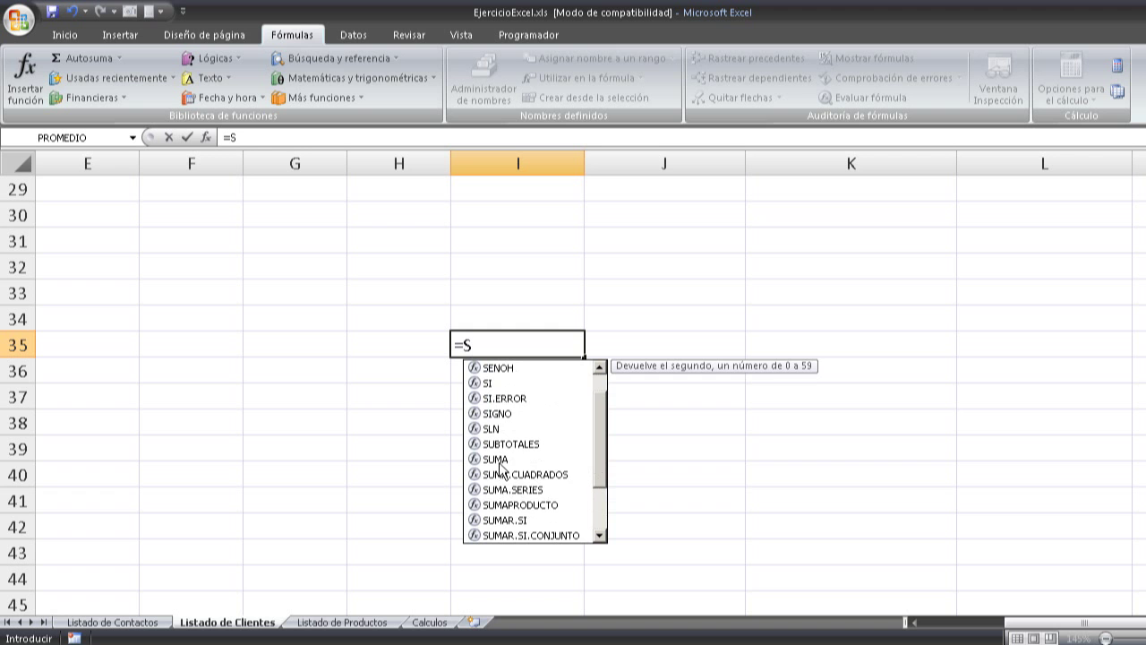
click(498, 460)
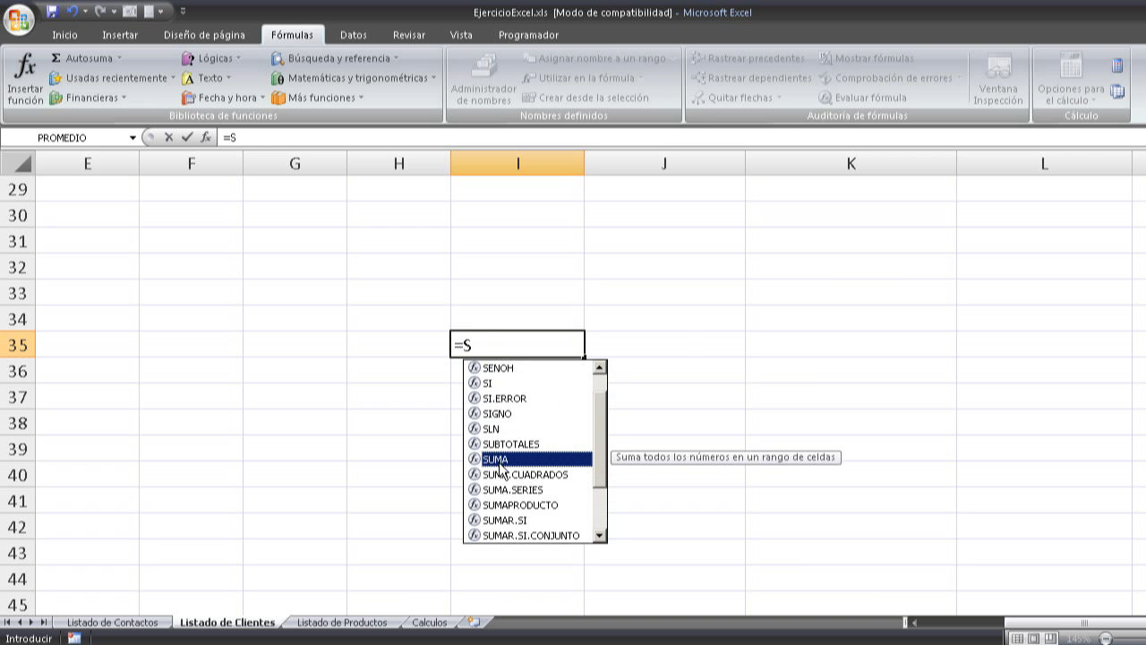
double_click(498, 460)
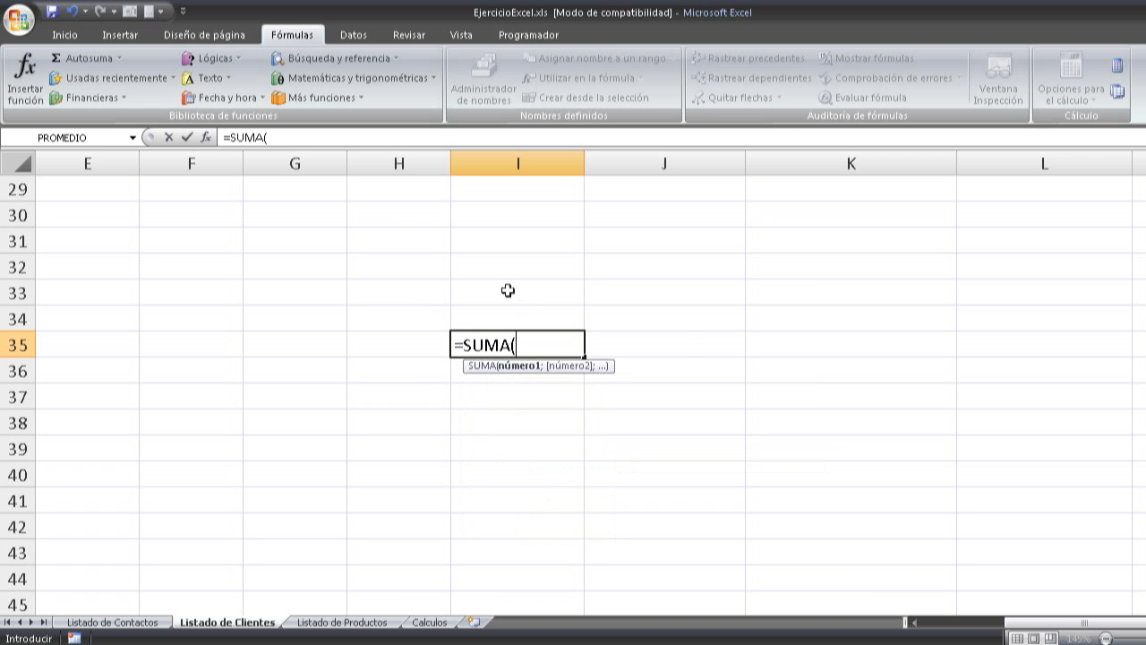
scroll(524, 453, up, 1)
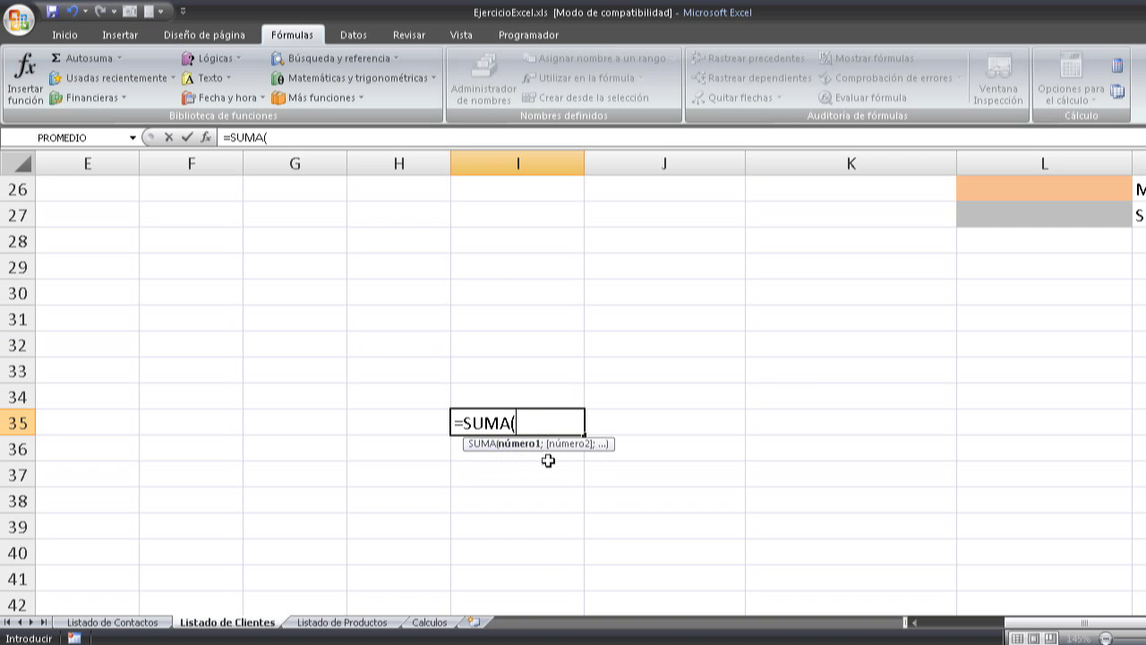
scroll(559, 486, up, 1)
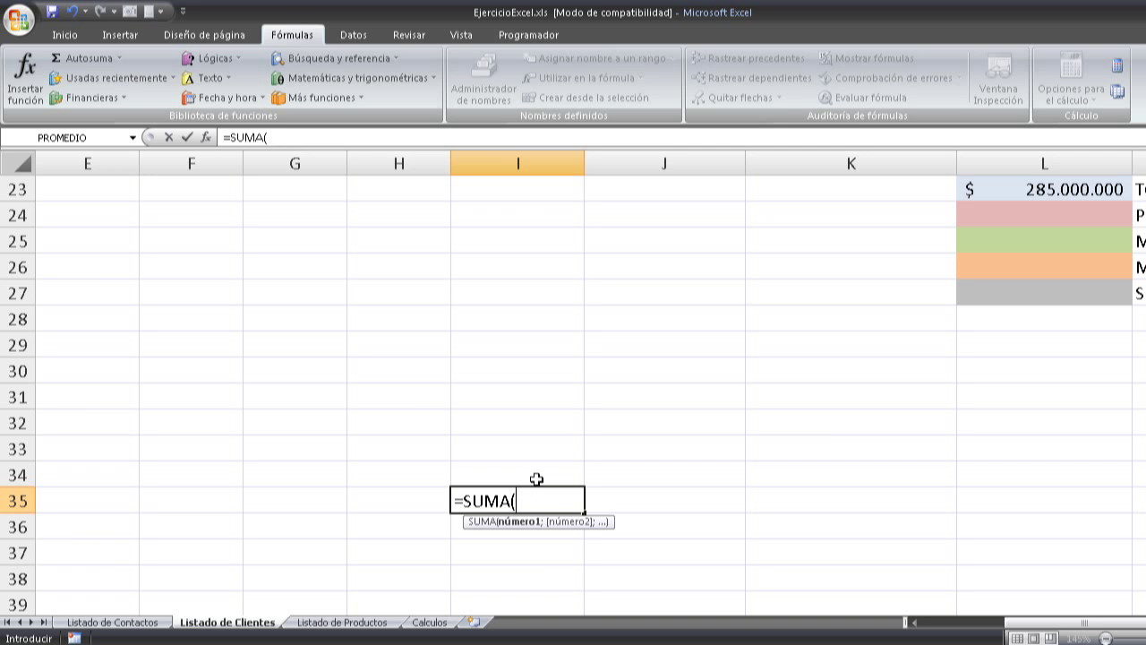
scroll(911, 404, up, 2)
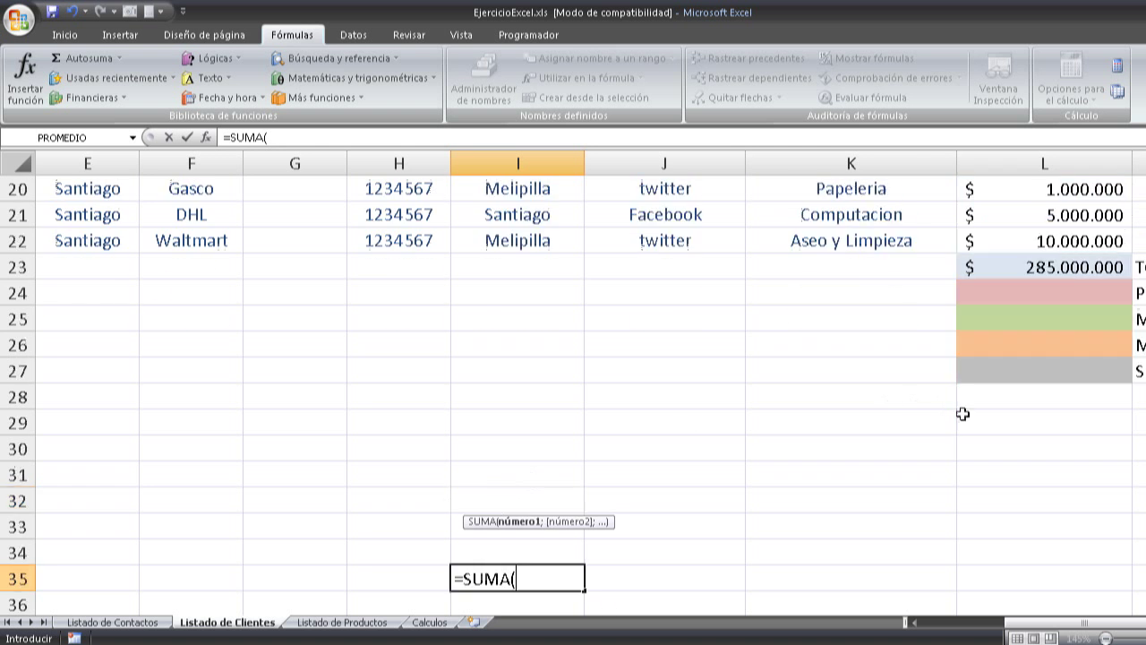
scroll(717, 328, down, 2)
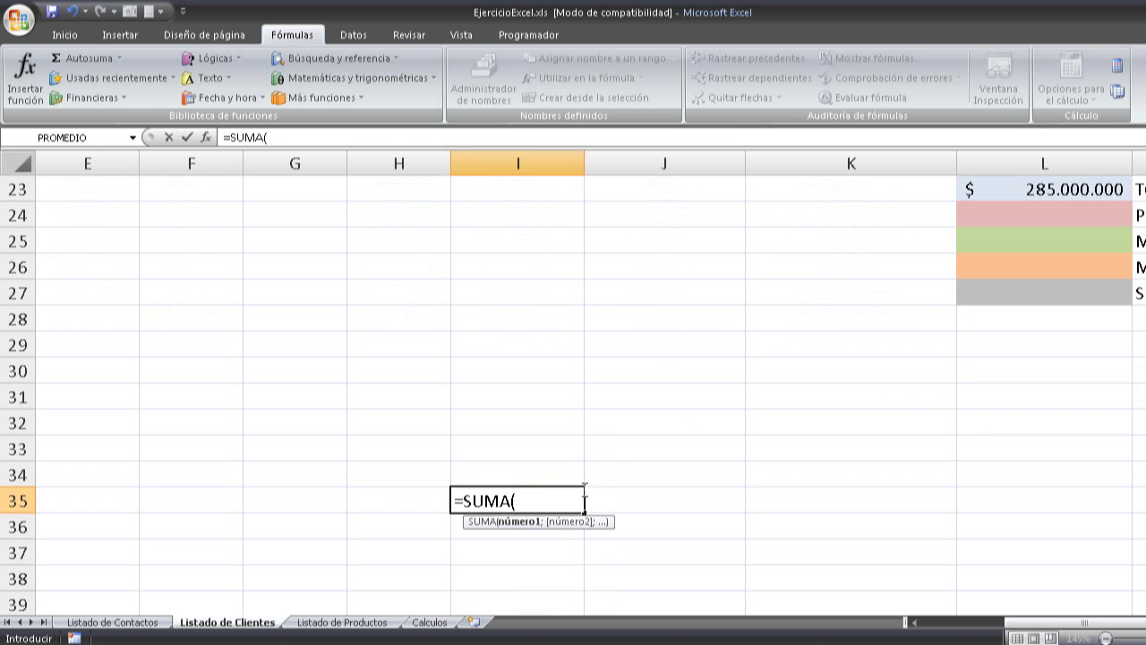
key(Escape)
Enter the sample numbers 1000 in I33 and 2000 in J33, and select cell I35.
click(499, 456)
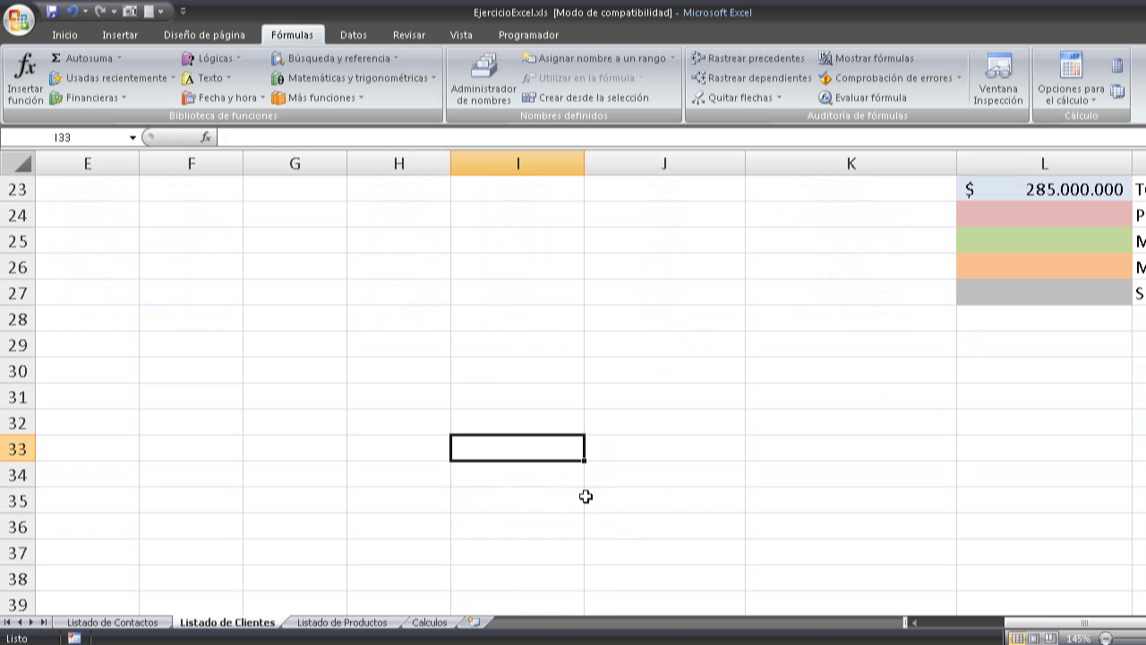
text(1000)
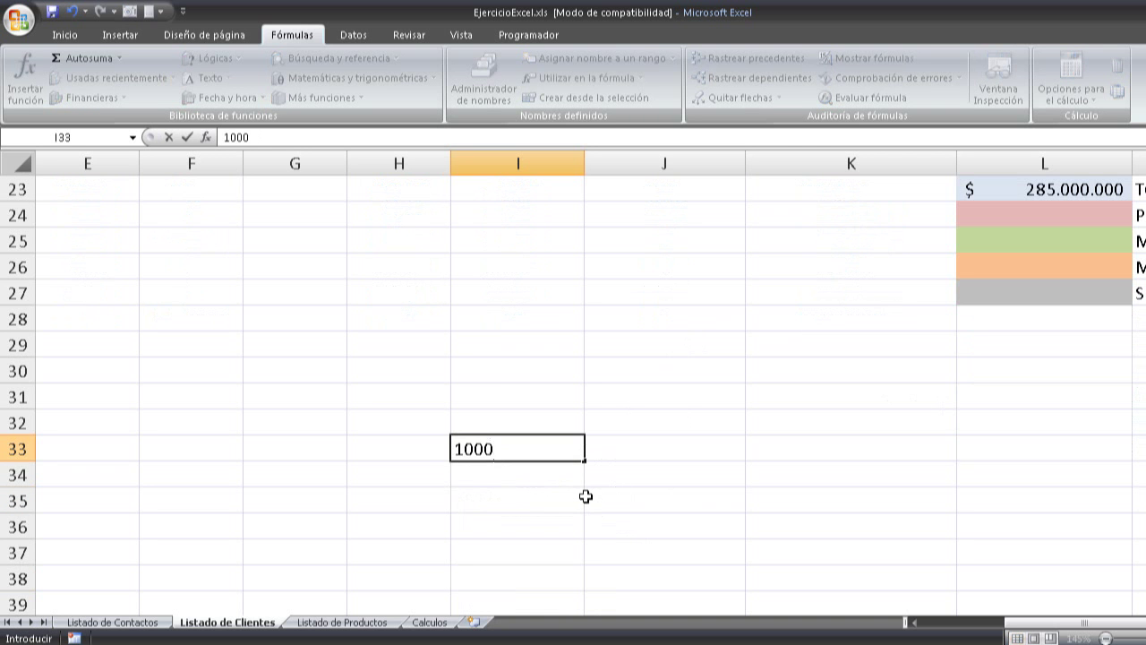
key(Tab)
text(2000)
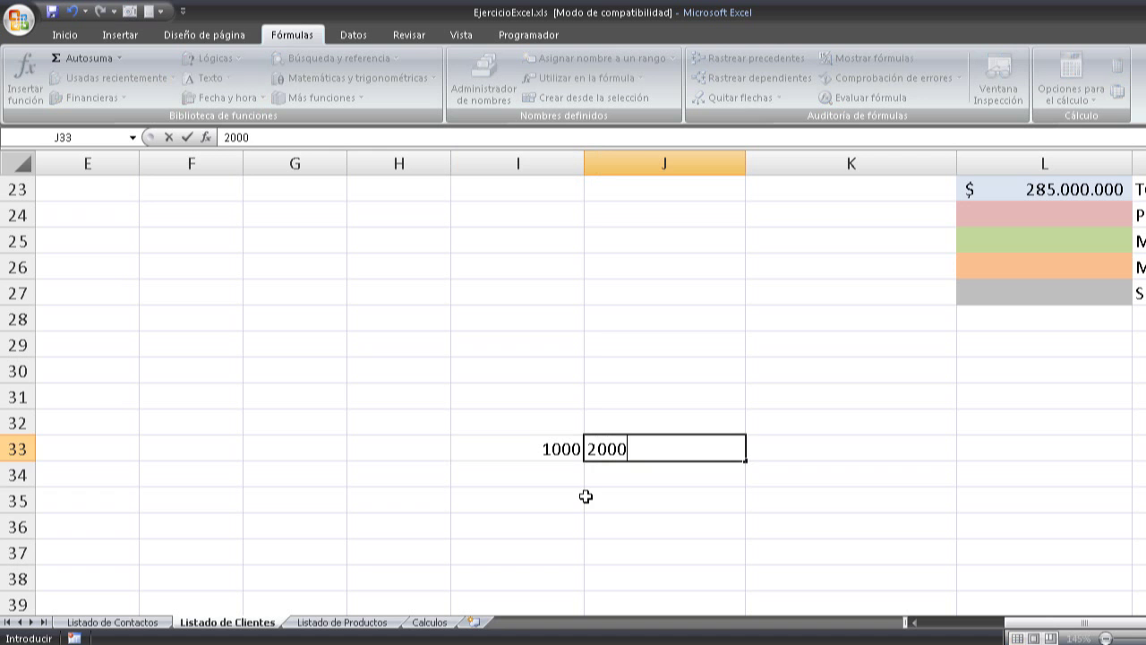
key(Return)
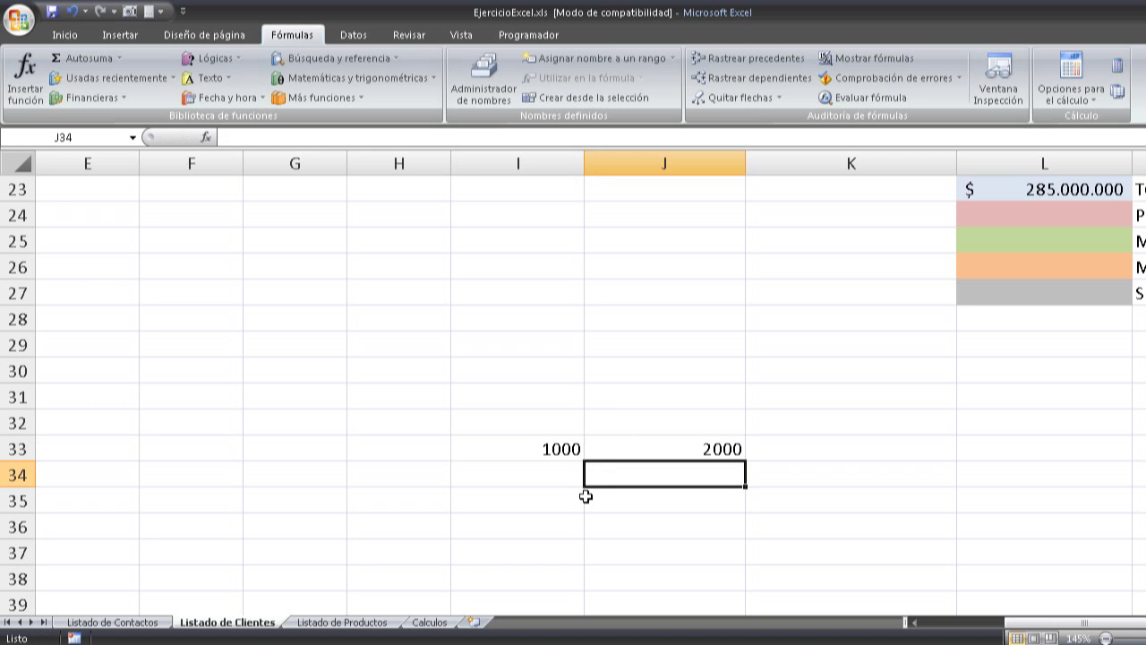
click(547, 501)
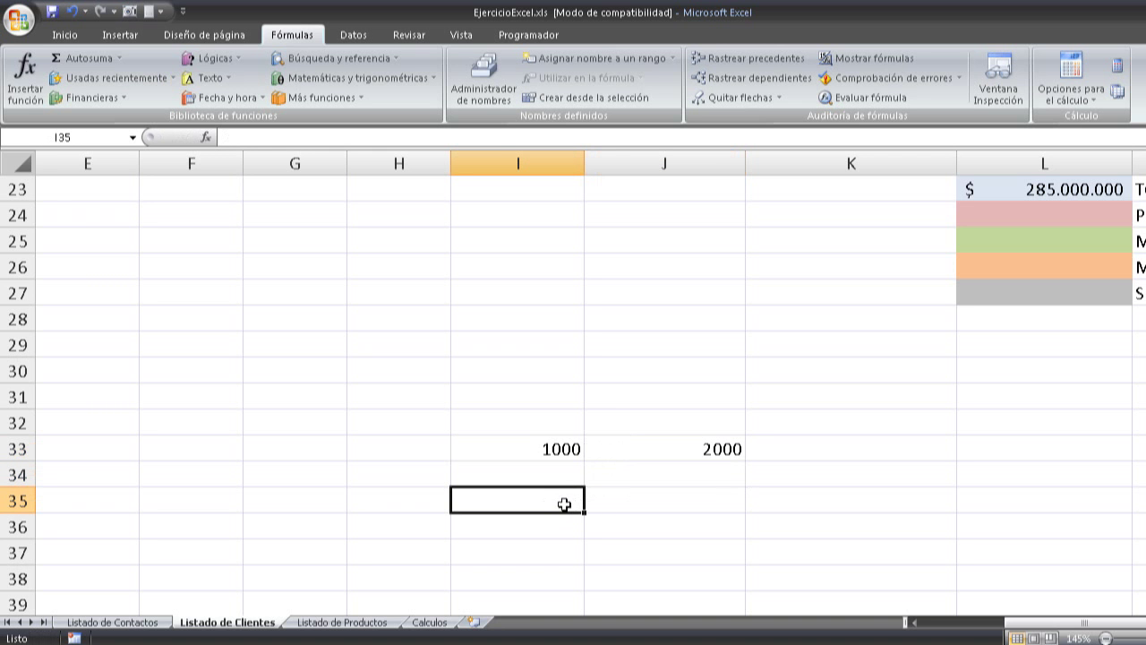
Enter the formula =SUMA(I33;J33) in I35, choosing SUMA from the suggested functions, and reselect the cell.
text(=)
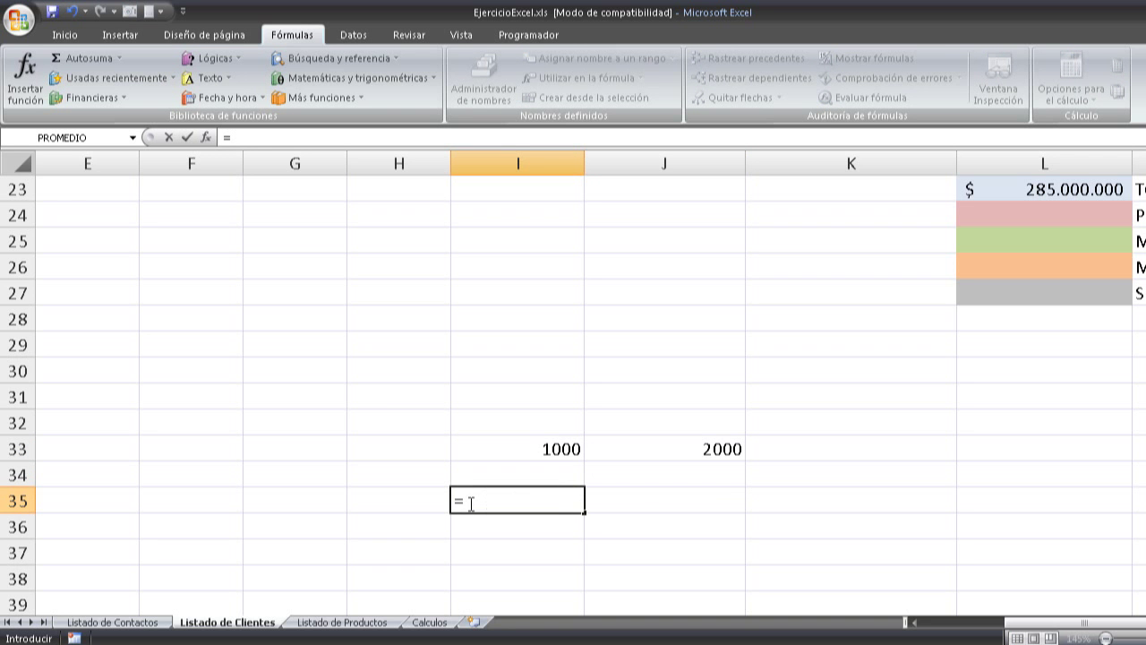
text(S)
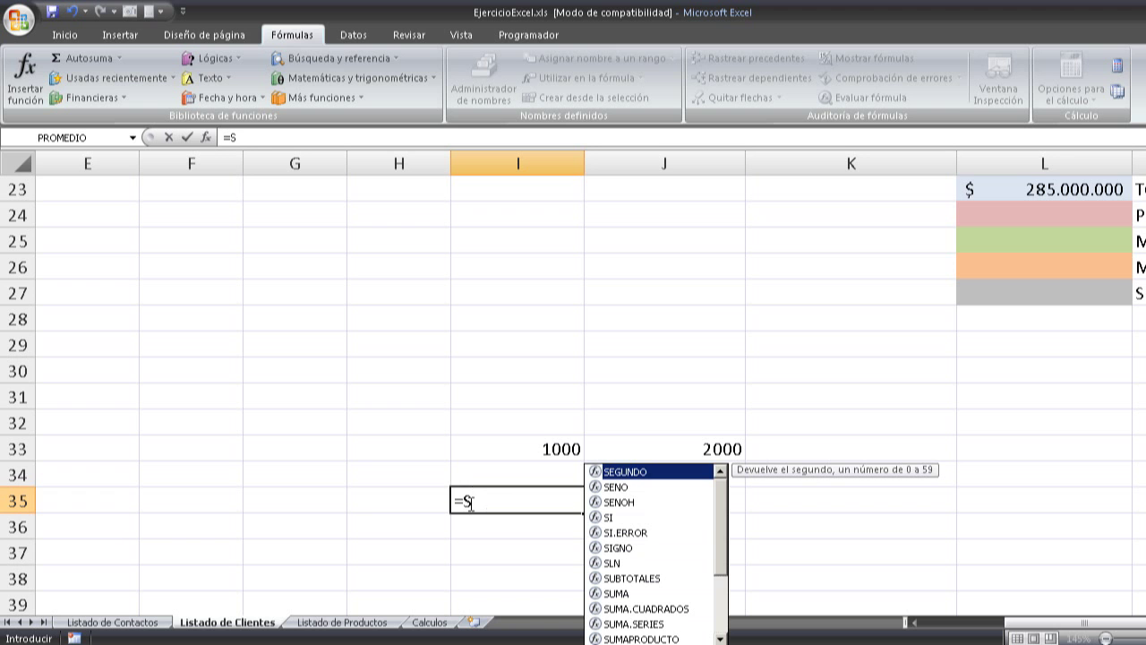
double_click(617, 594)
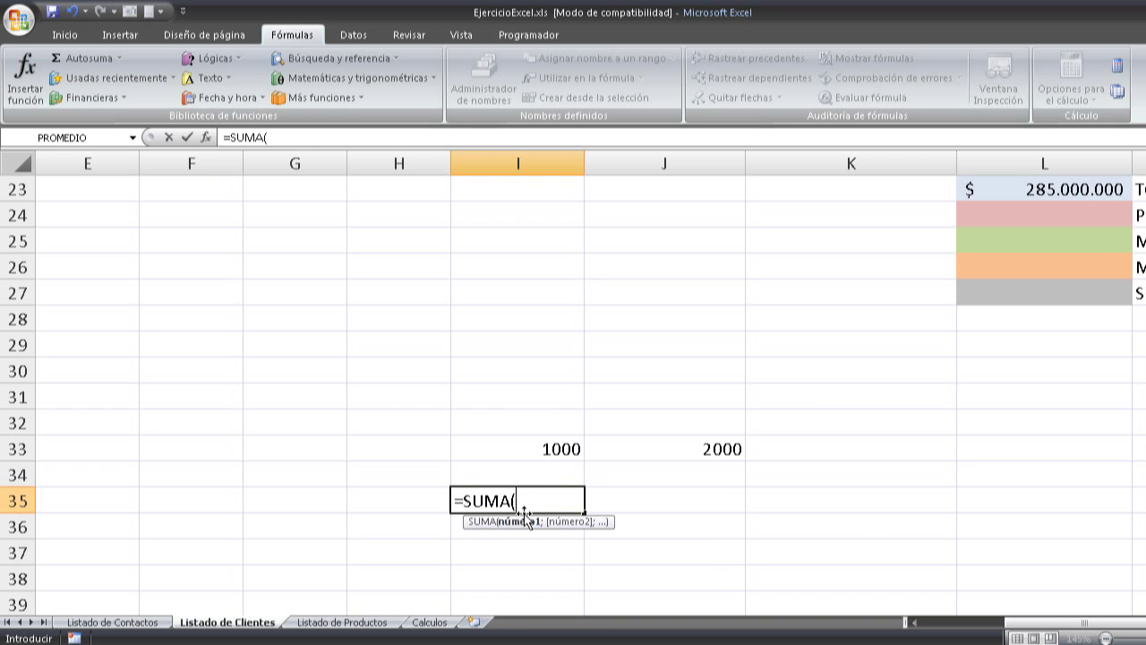
click(560, 445)
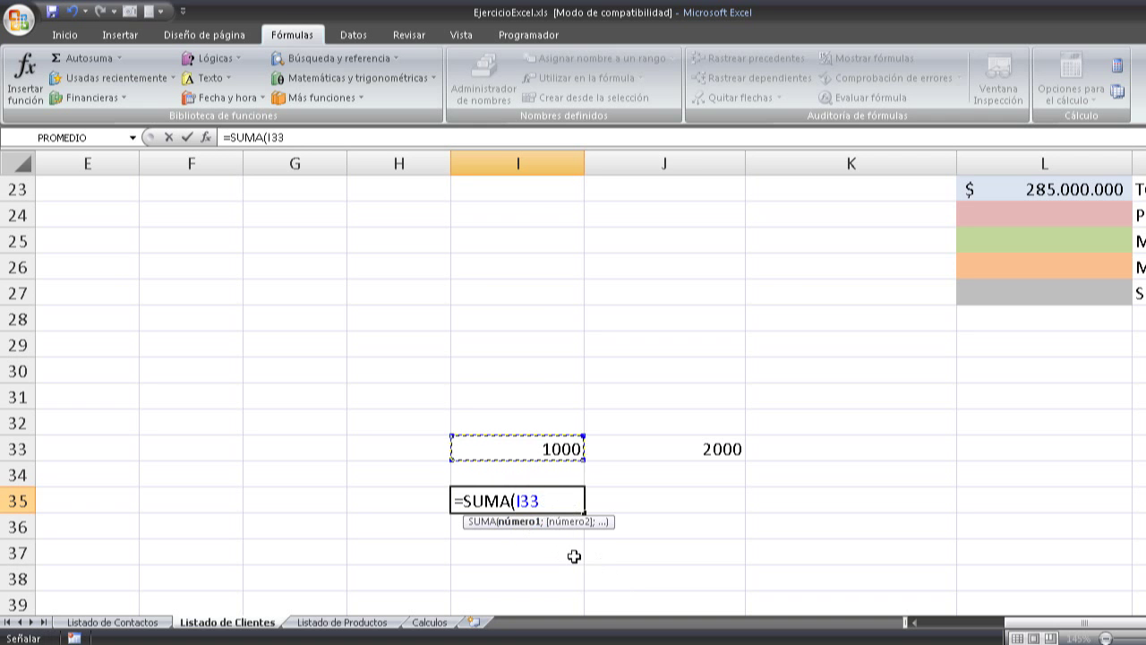
text(;)
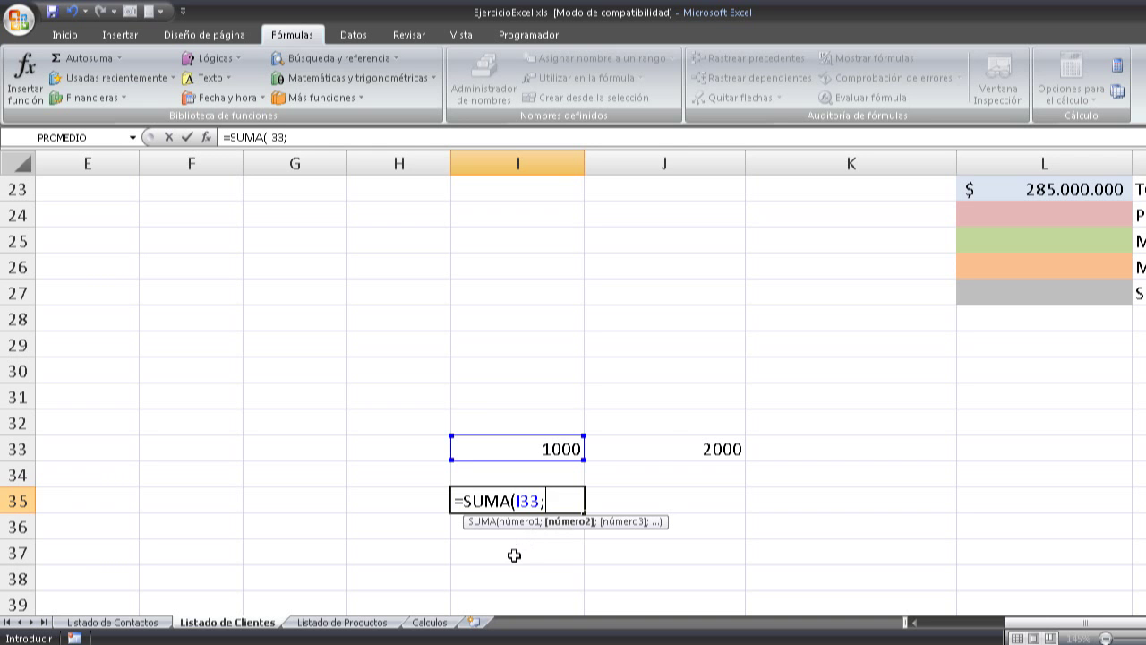
click(671, 449)
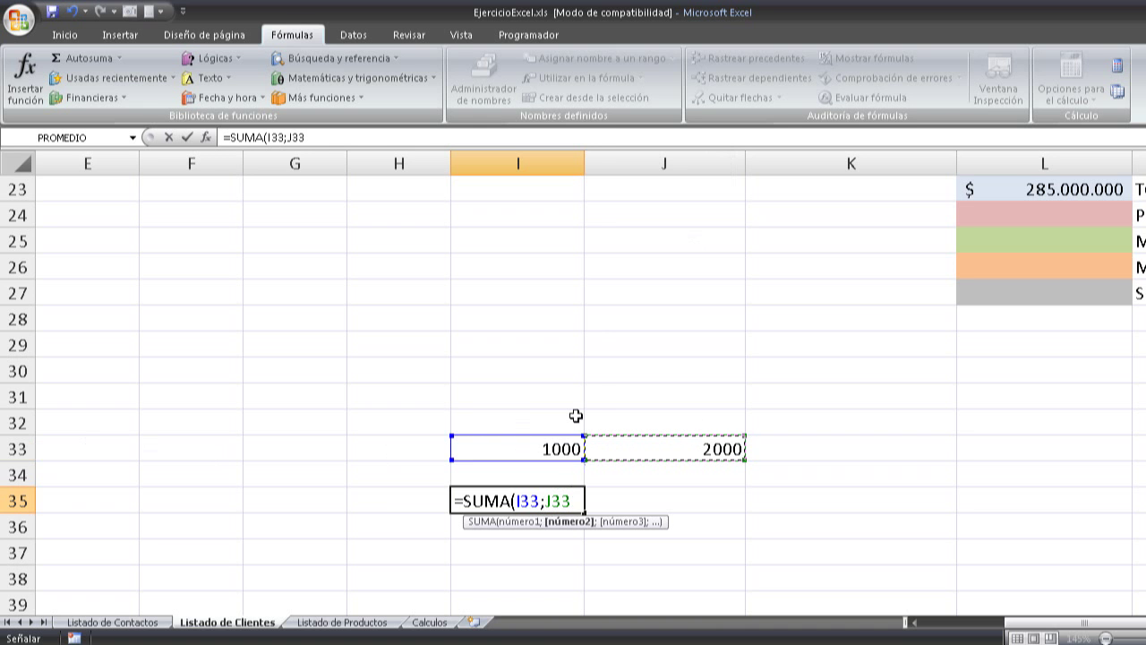
key(Return)
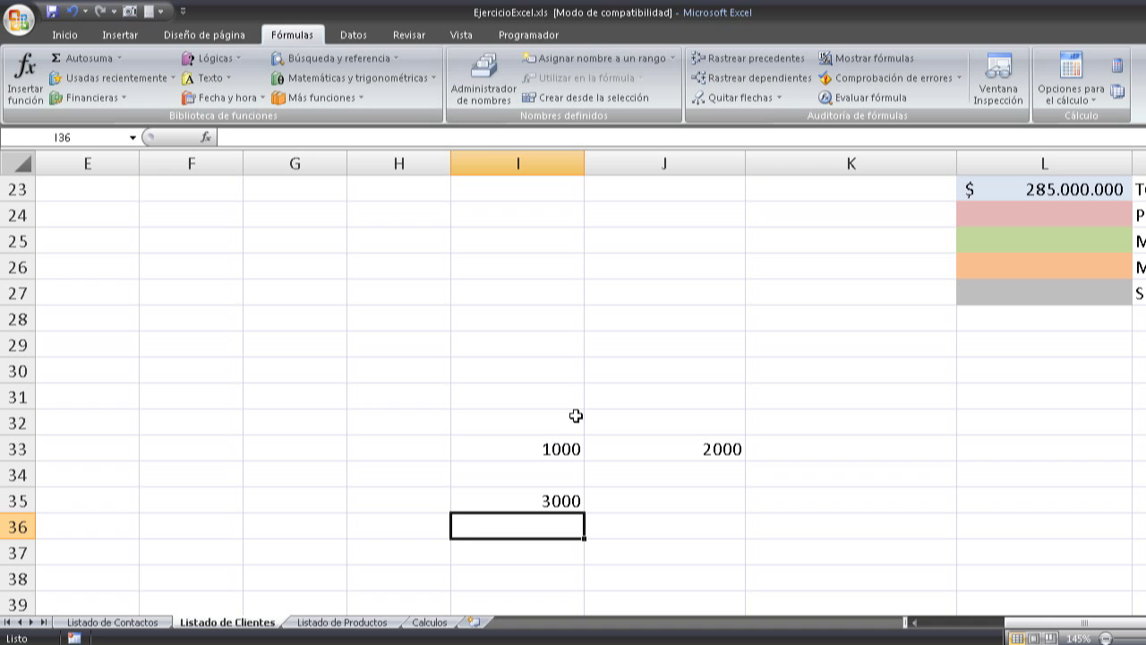
click(557, 501)
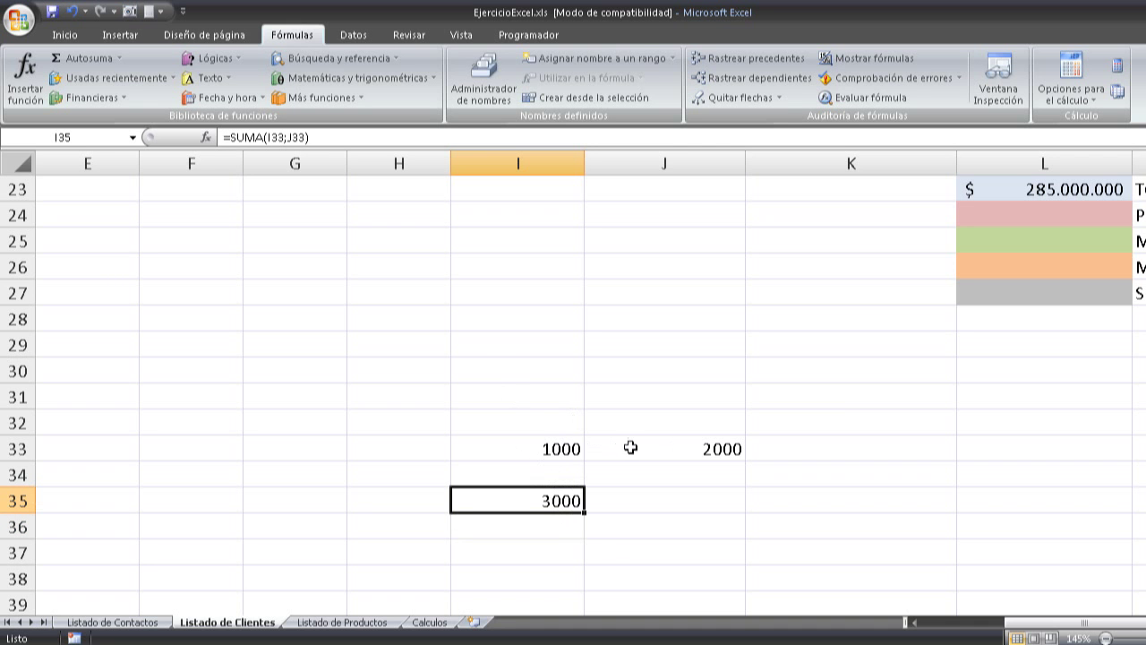
click(371, 643)
drag(1047, 626, 1082, 627)
scroll(980, 427, up, 1)
scroll(980, 430, down, 2)
scroll(979, 417, up, 2)
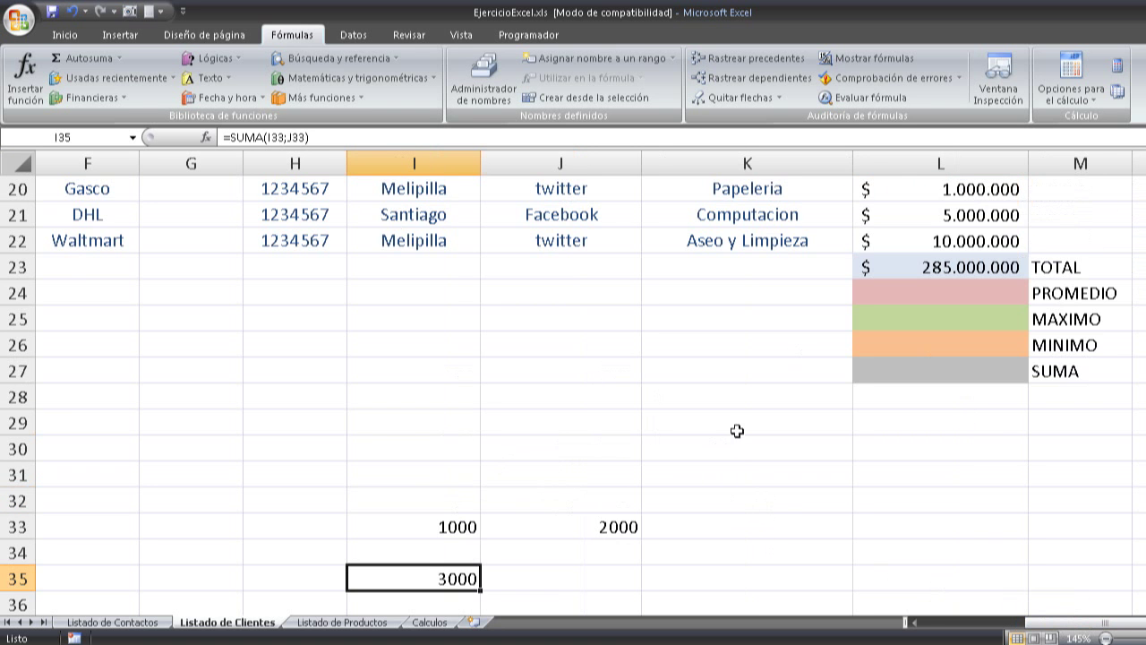
scroll(861, 410, up, 2)
scroll(861, 410, down, 2)
scroll(754, 464, down, 1)
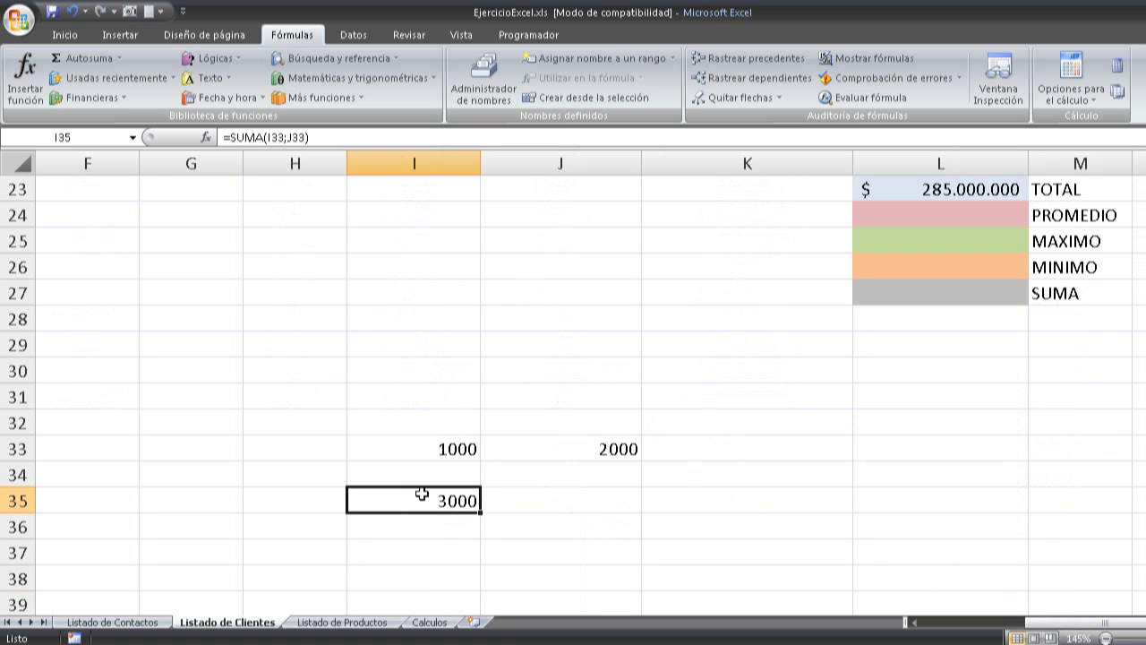
Enter the formula +SUMA(I33;J33) in I34, starting with a plus sign and checking both arguments.
click(397, 473)
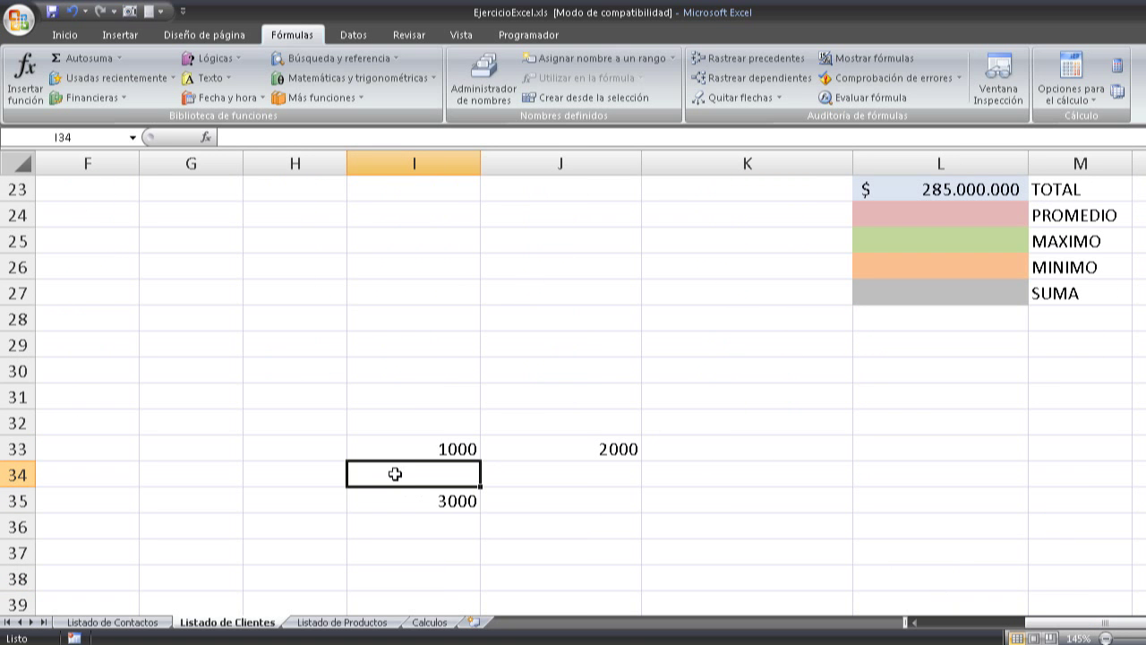
text(+S)
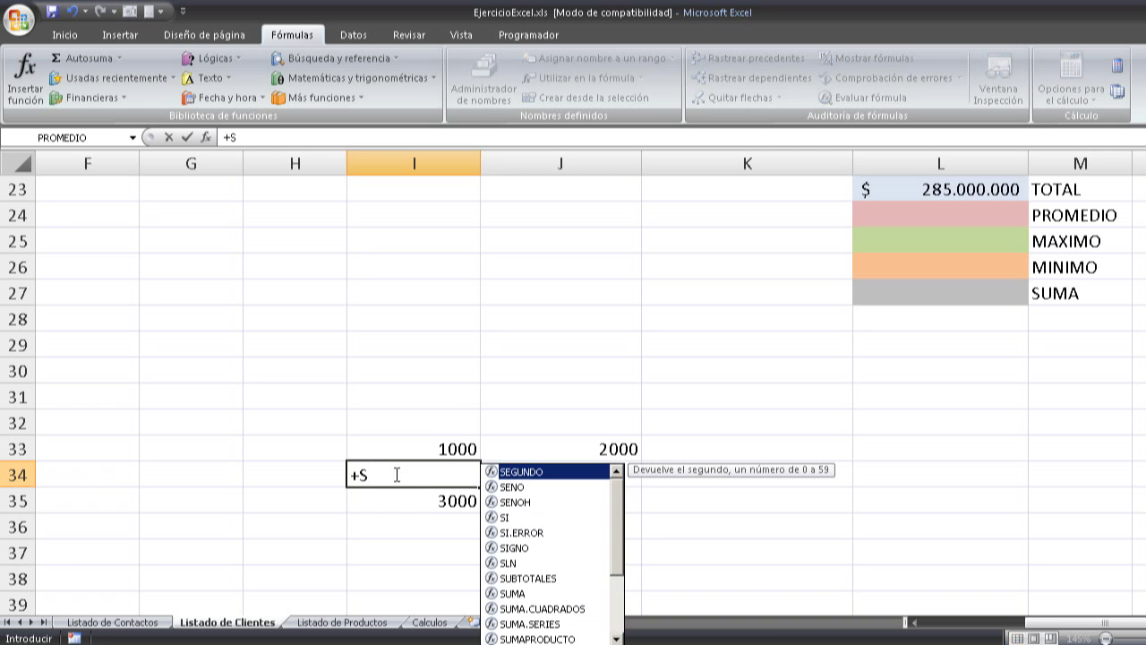
text(U)
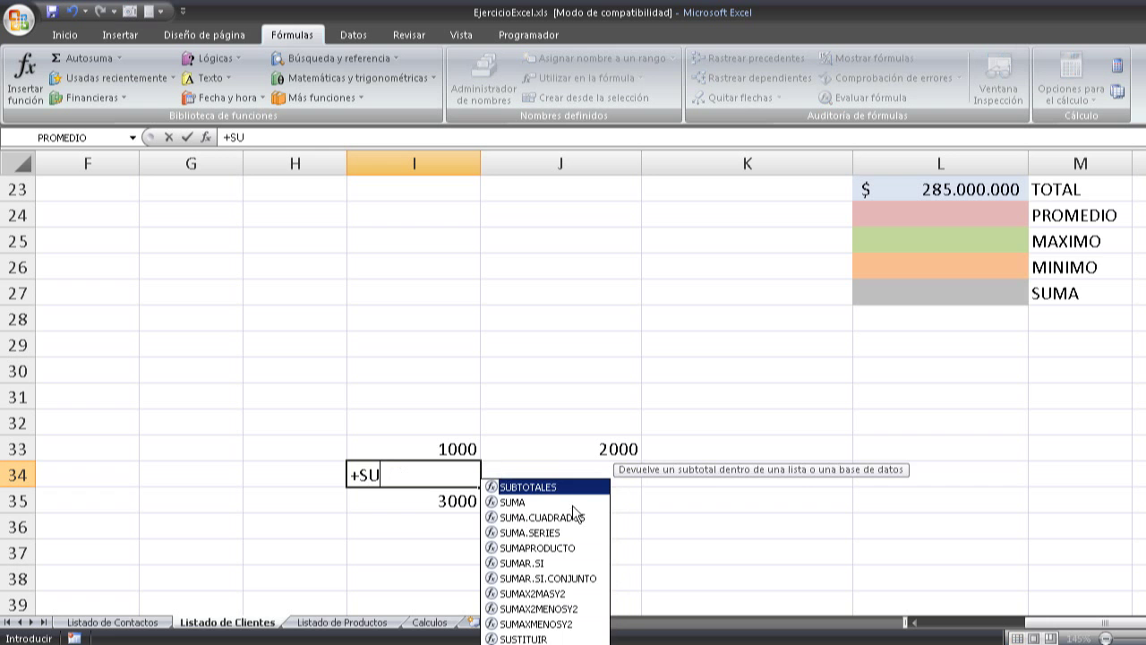
double_click(533, 501)
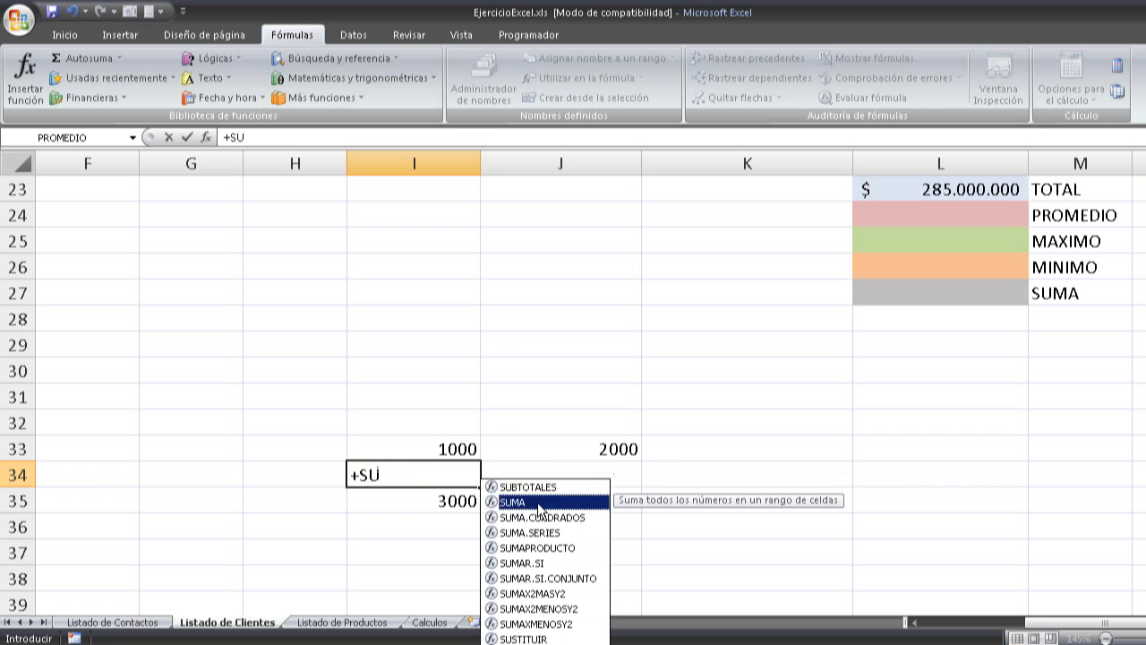
click(429, 448)
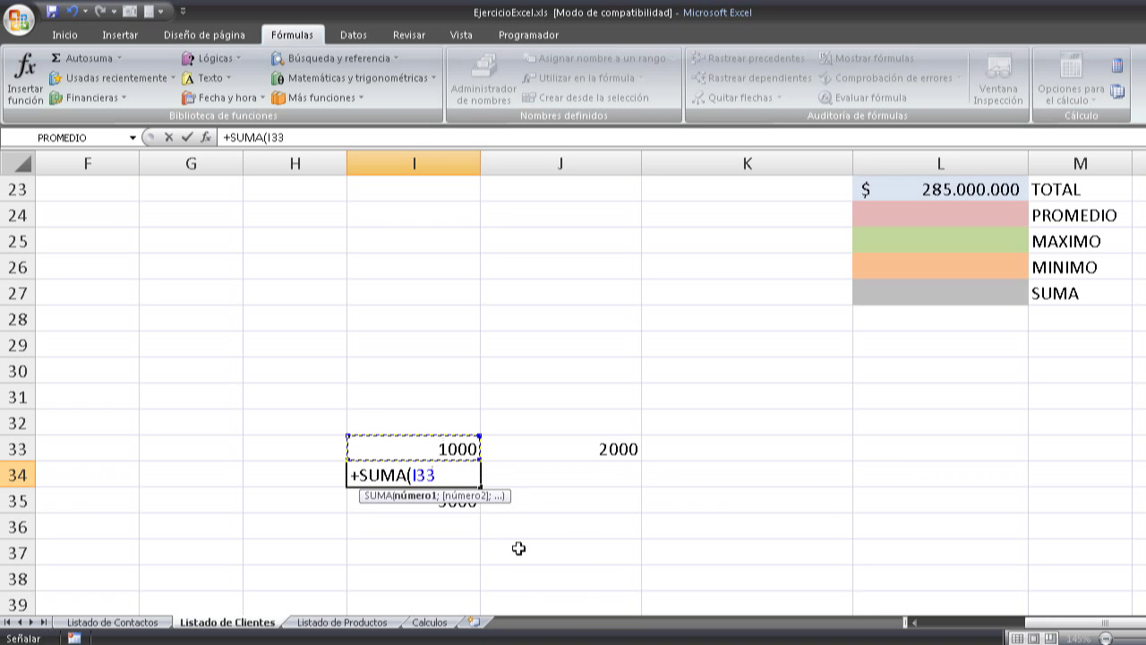
text(;)
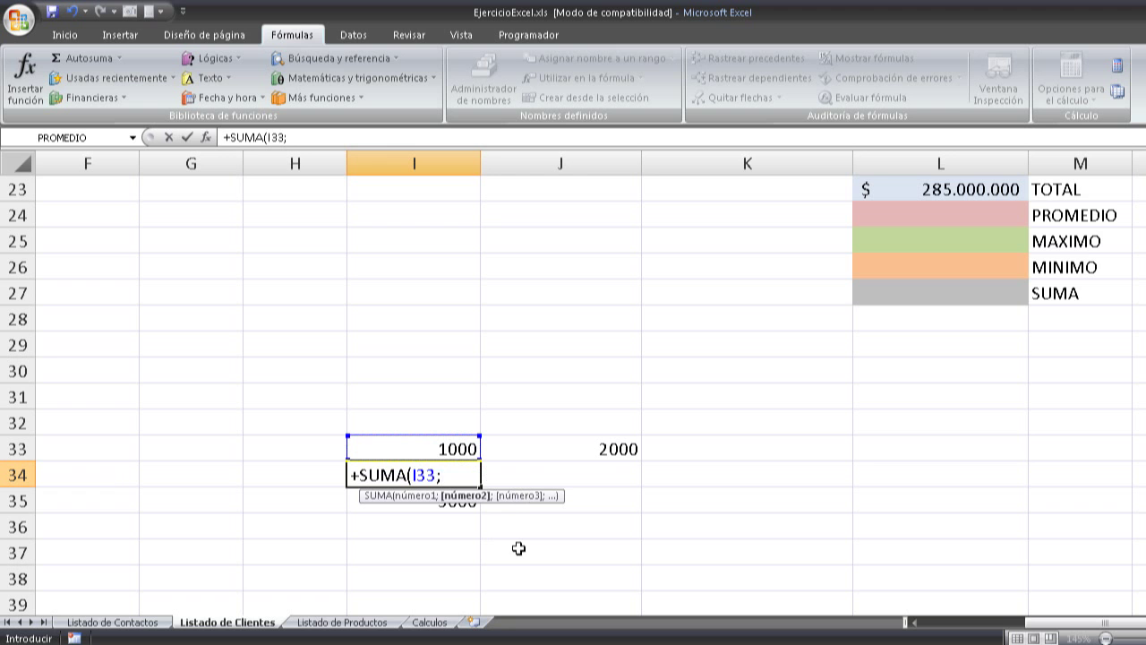
click(561, 447)
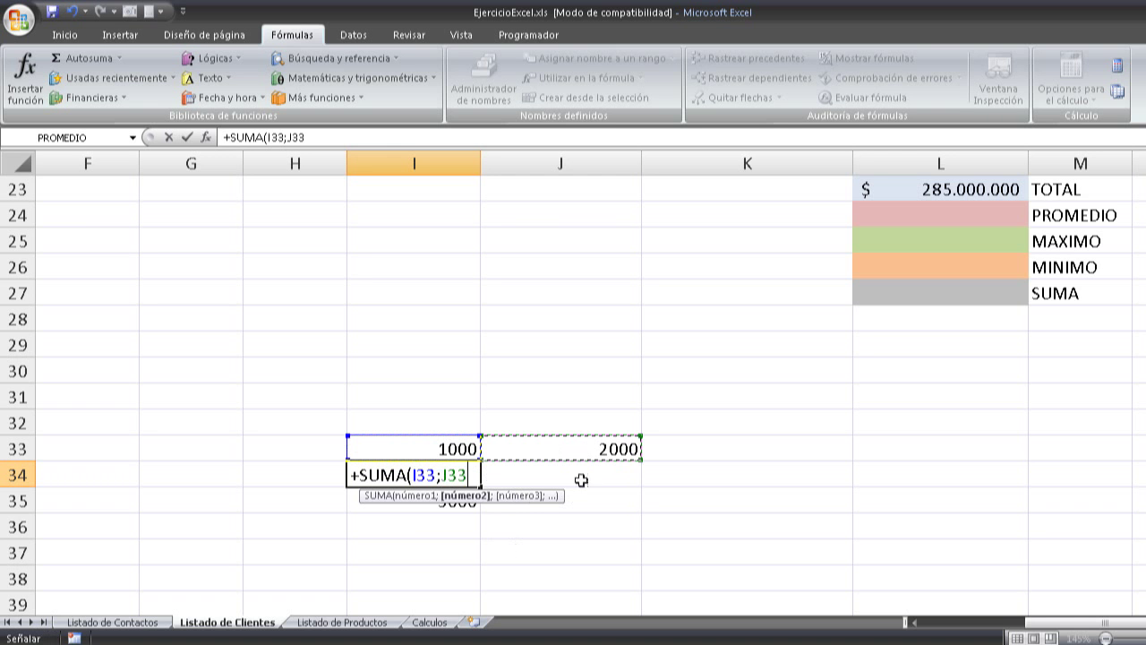
click(420, 497)
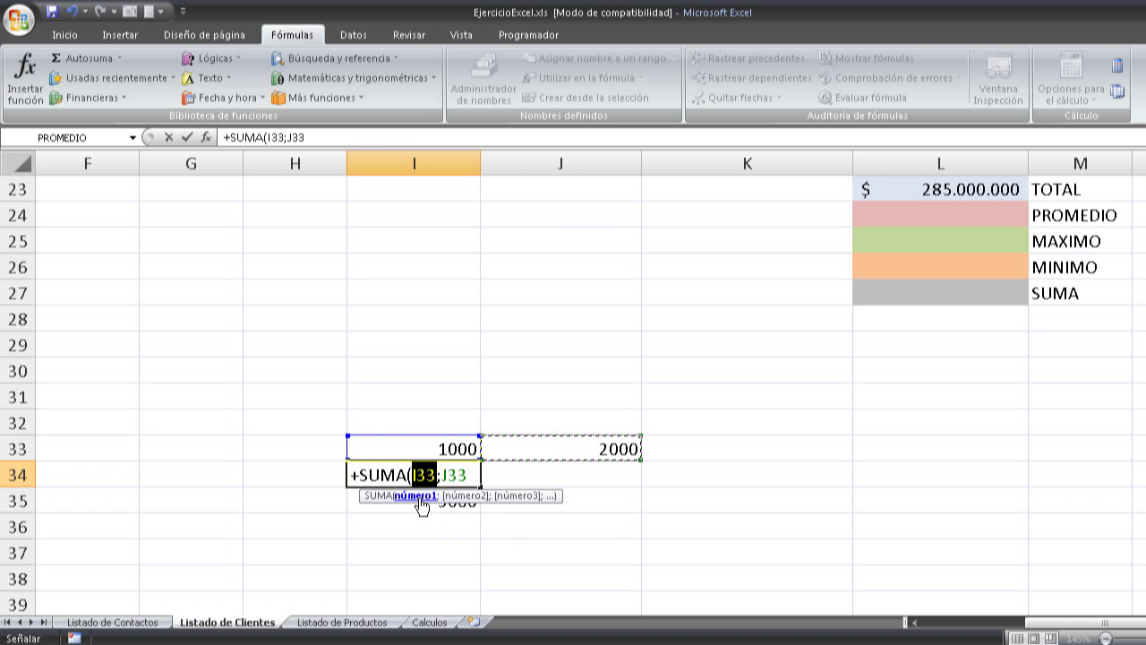
click(467, 498)
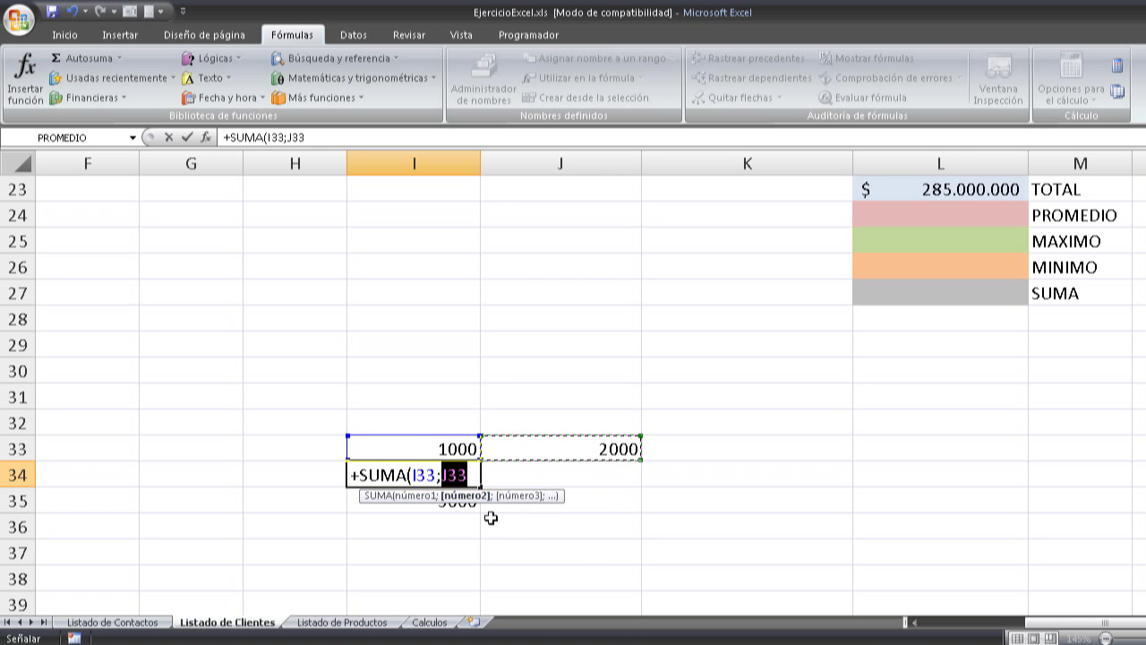
key(Return)
Compare the formulas in I34 and I35.
click(455, 480)
drag(455, 480, 455, 493)
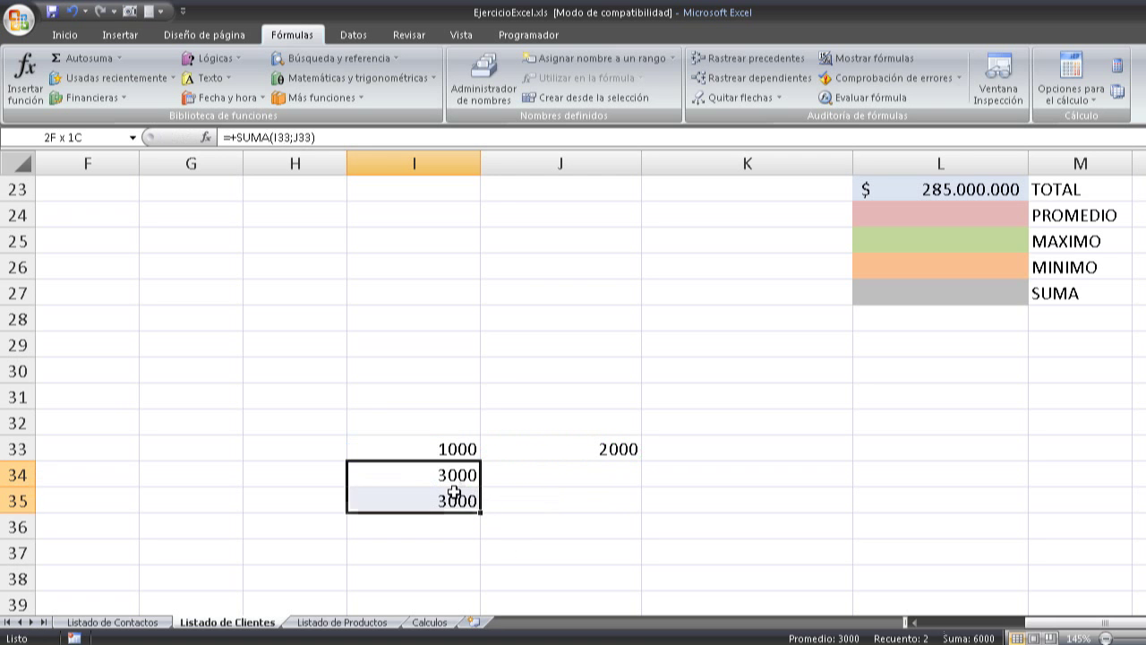
click(451, 498)
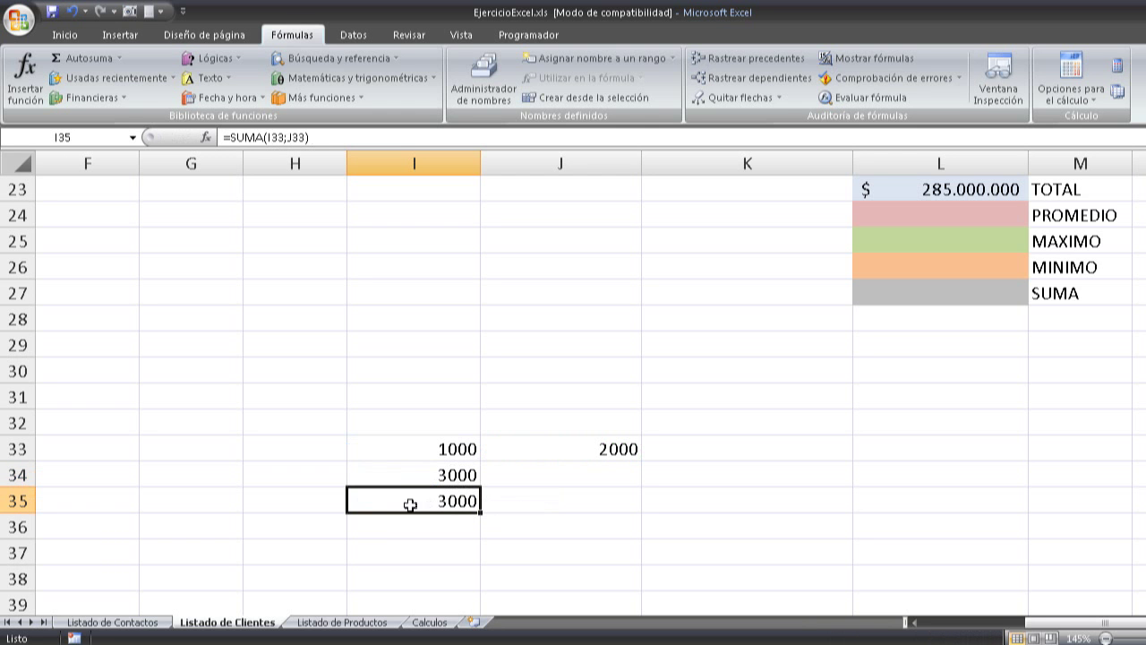
click(461, 480)
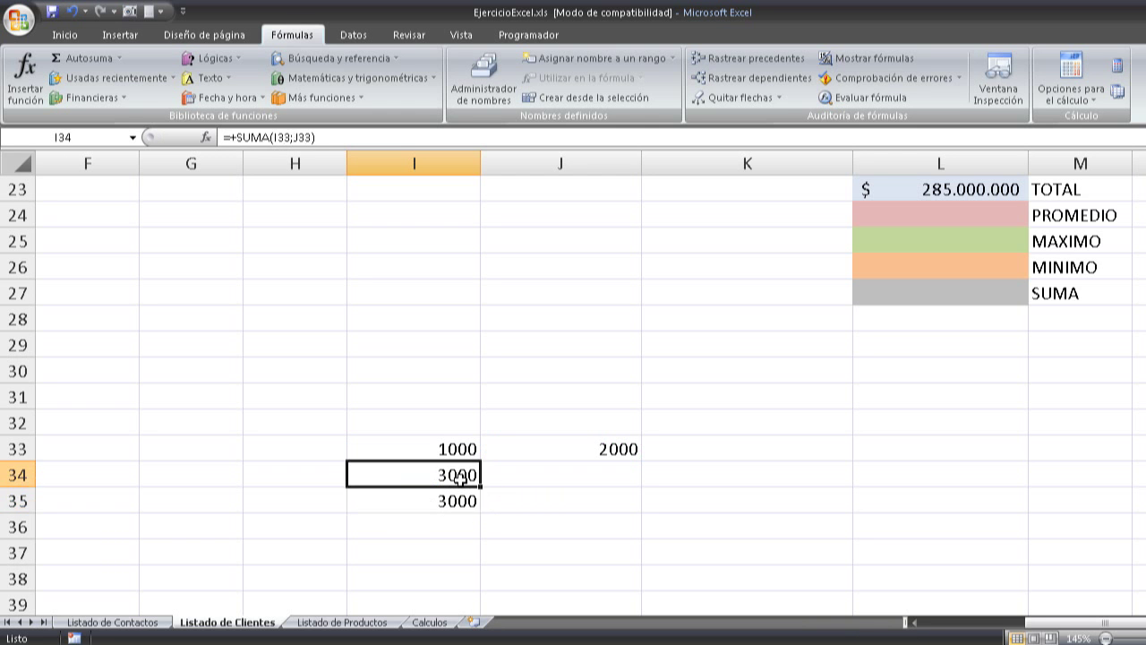
ctrl+scroll(493, 482, up, 4)
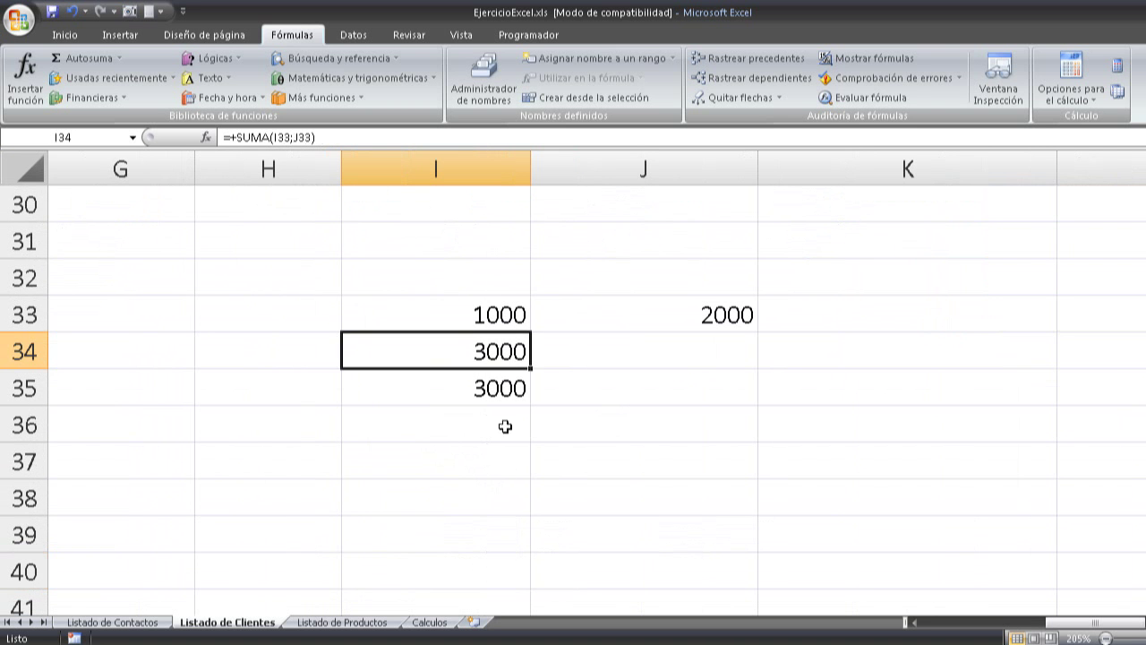
click(470, 273)
click(470, 422)
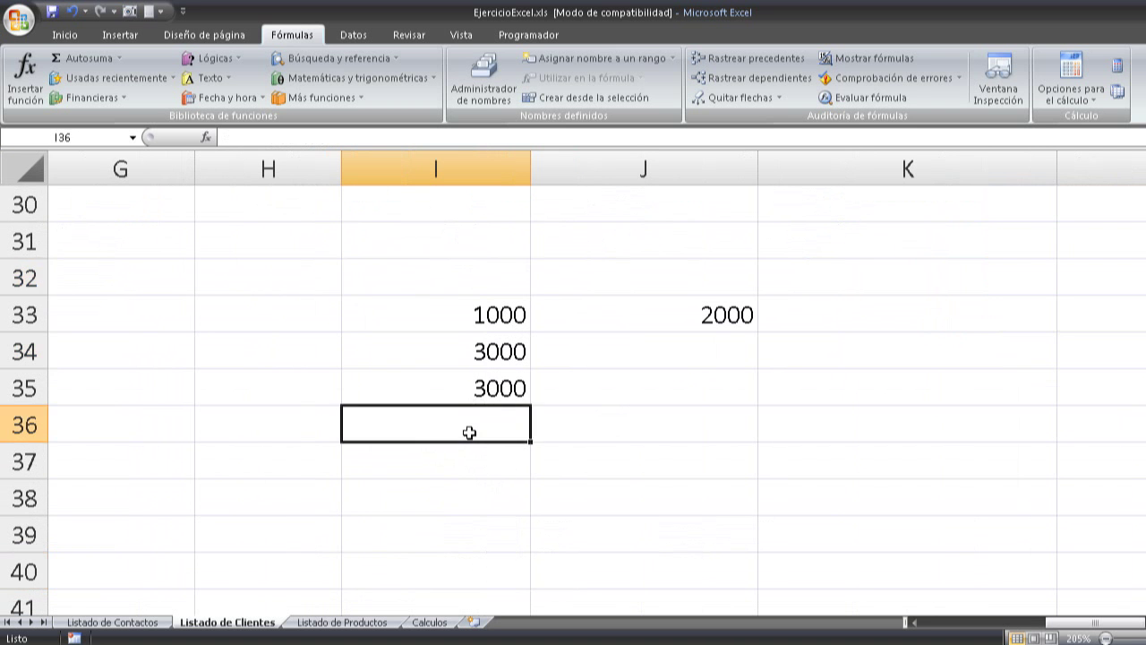
Clear the formula from I34.
click(489, 352)
key(BackSpace)
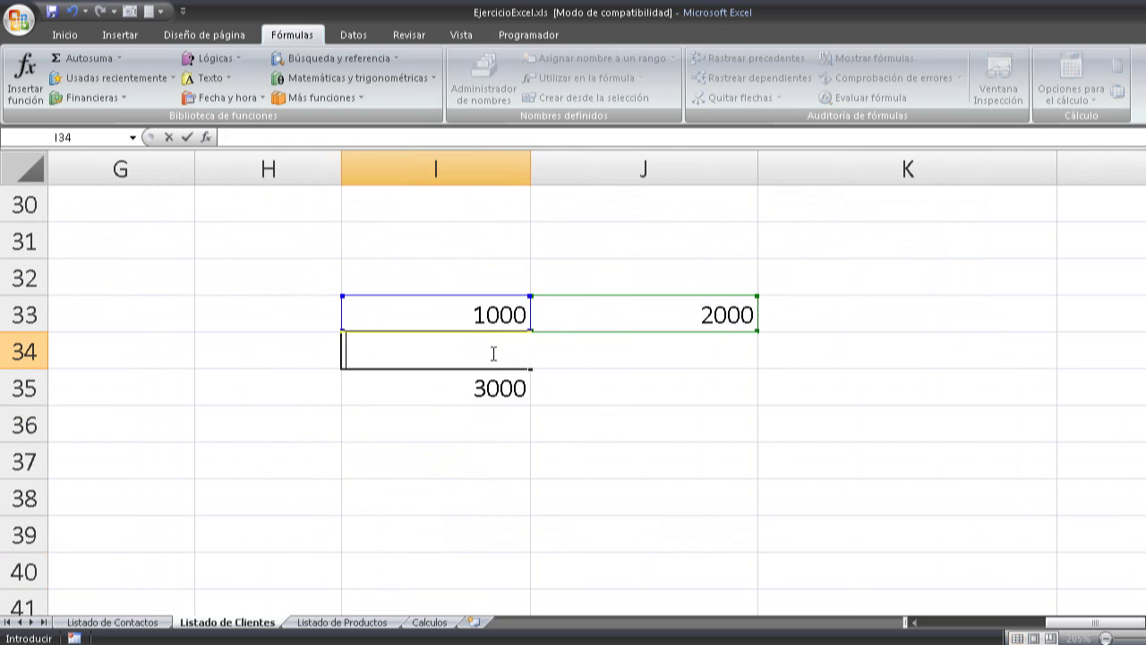
key(Return)
Enter the labels SUMA, PROMEDIO, MAXIMO and MINIMO in cells H35 to H38.
key(Left)
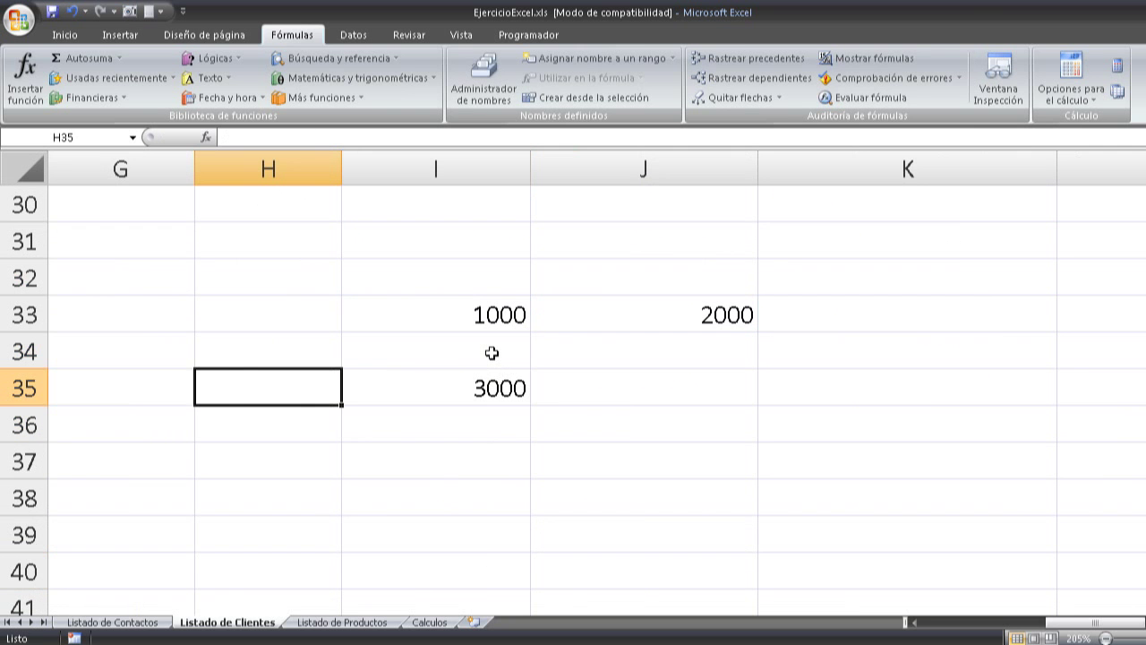
text(SUMA)
key(Return)
key(Left)
text(PROMEDIO)
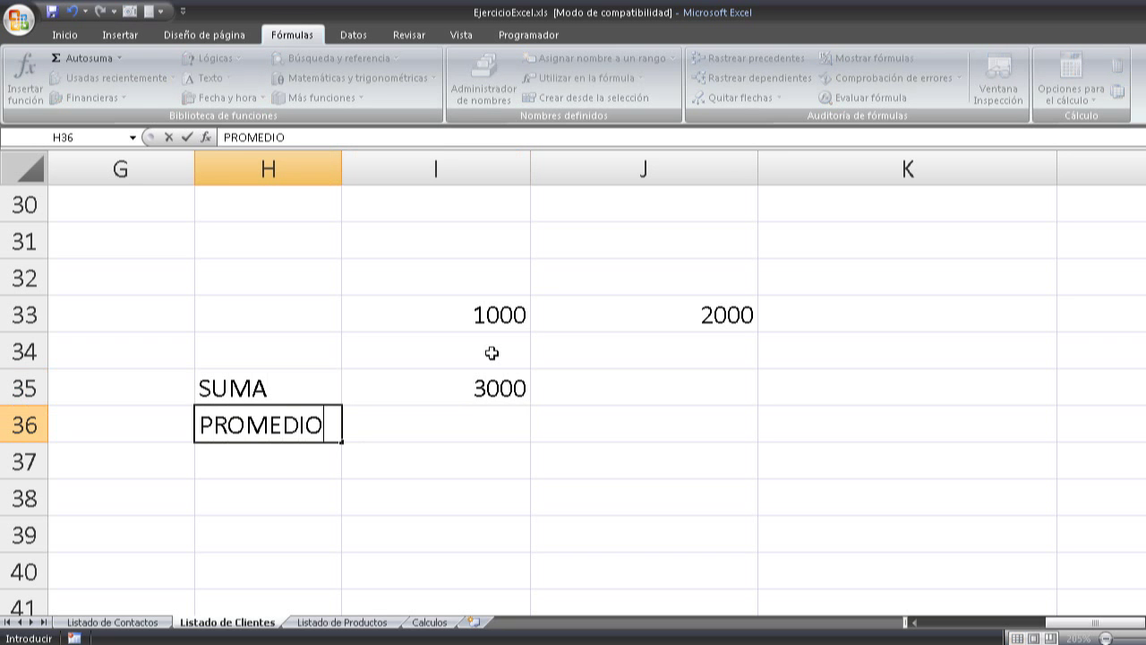
key(Return)
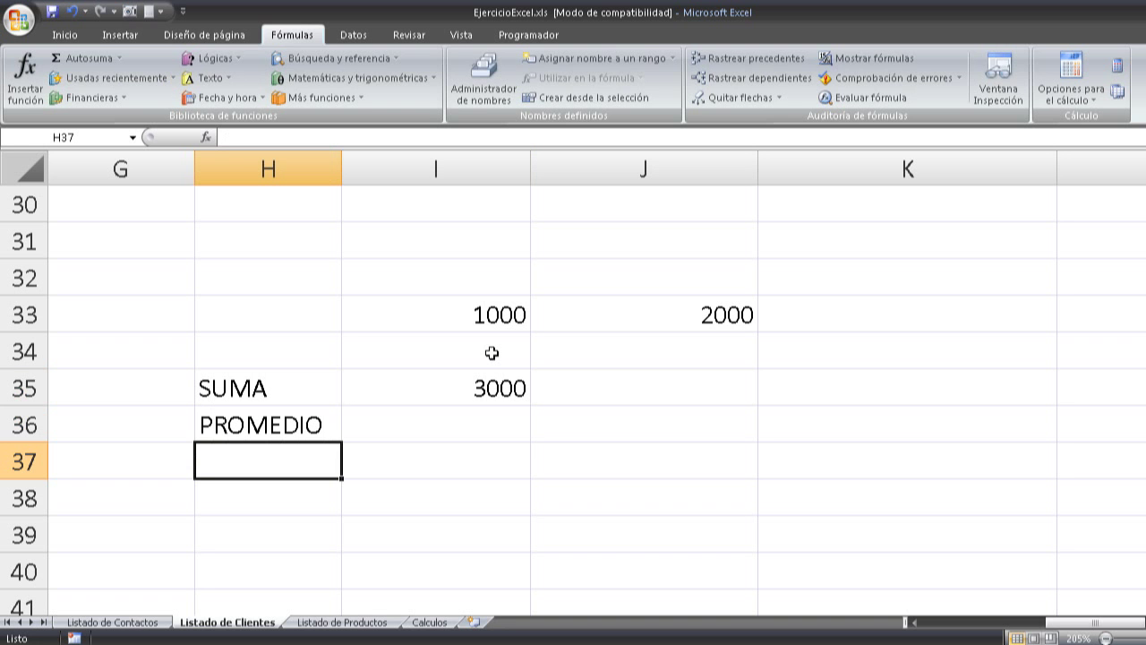
text(MAXIMO)
key(Return)
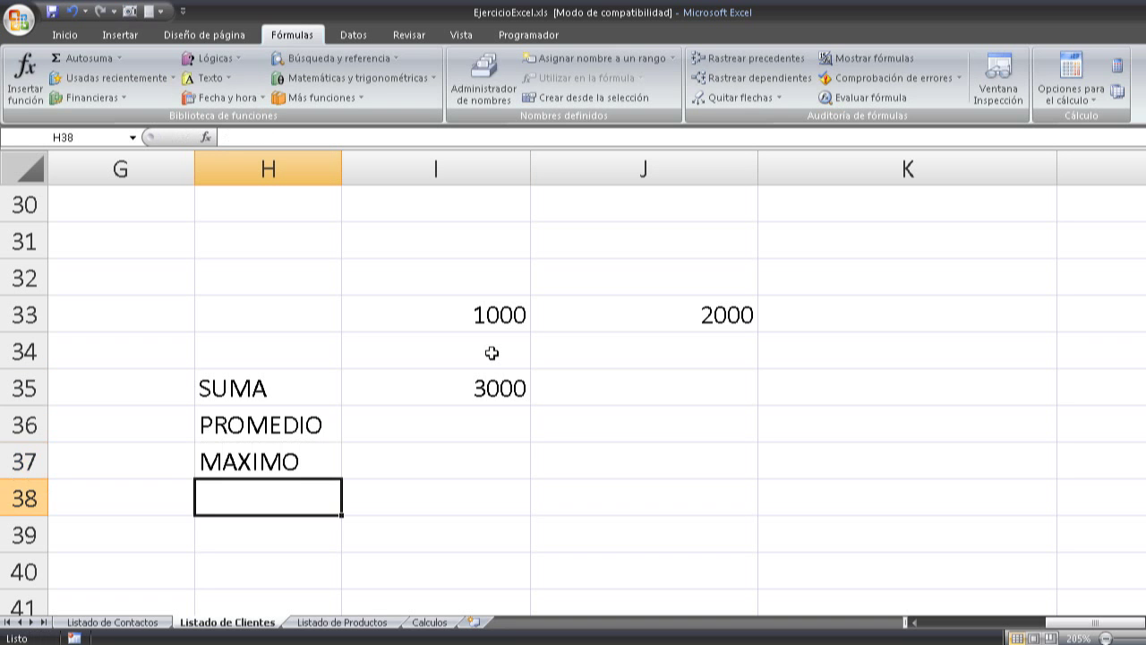
text(MINIMO)
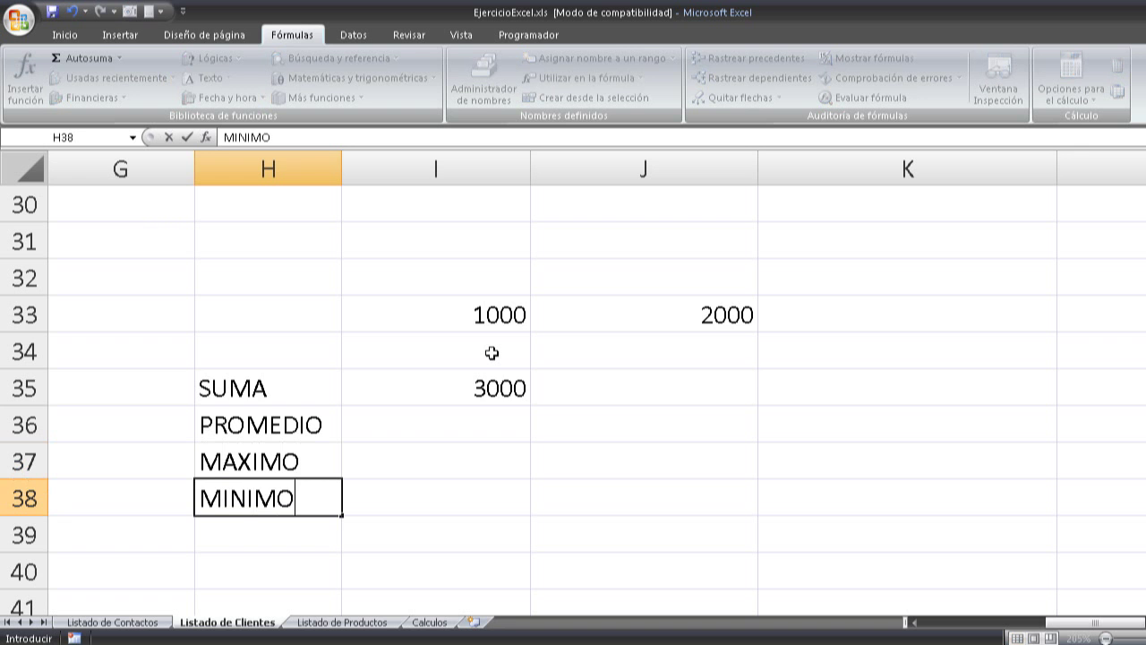
key(Return)
key(Up)
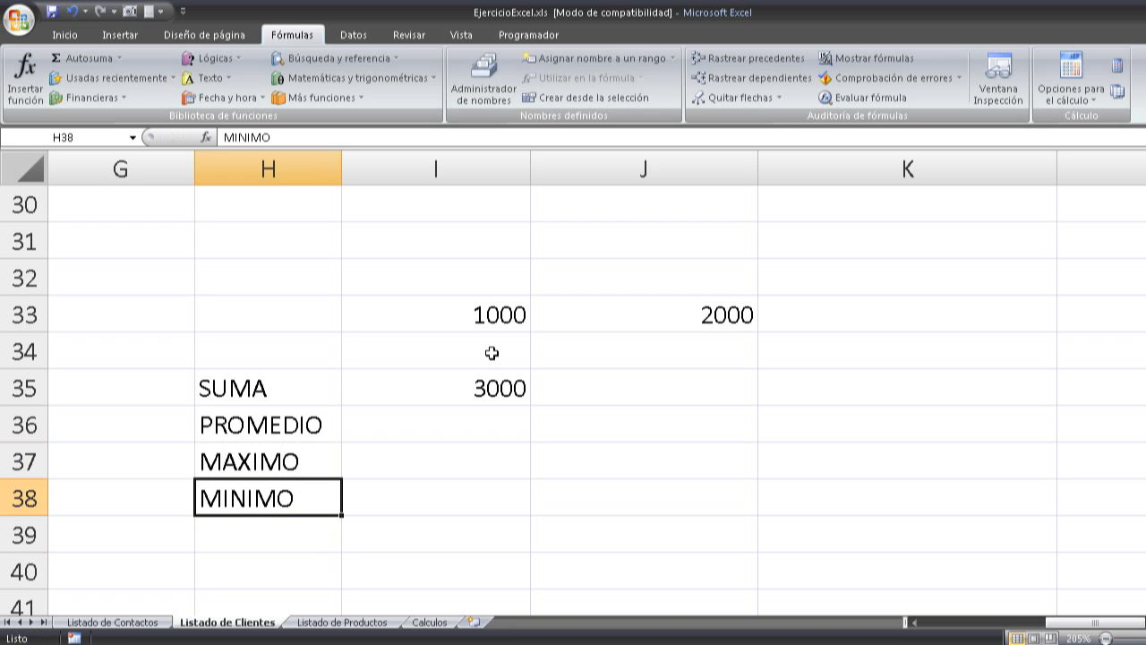
click(489, 310)
click(619, 307)
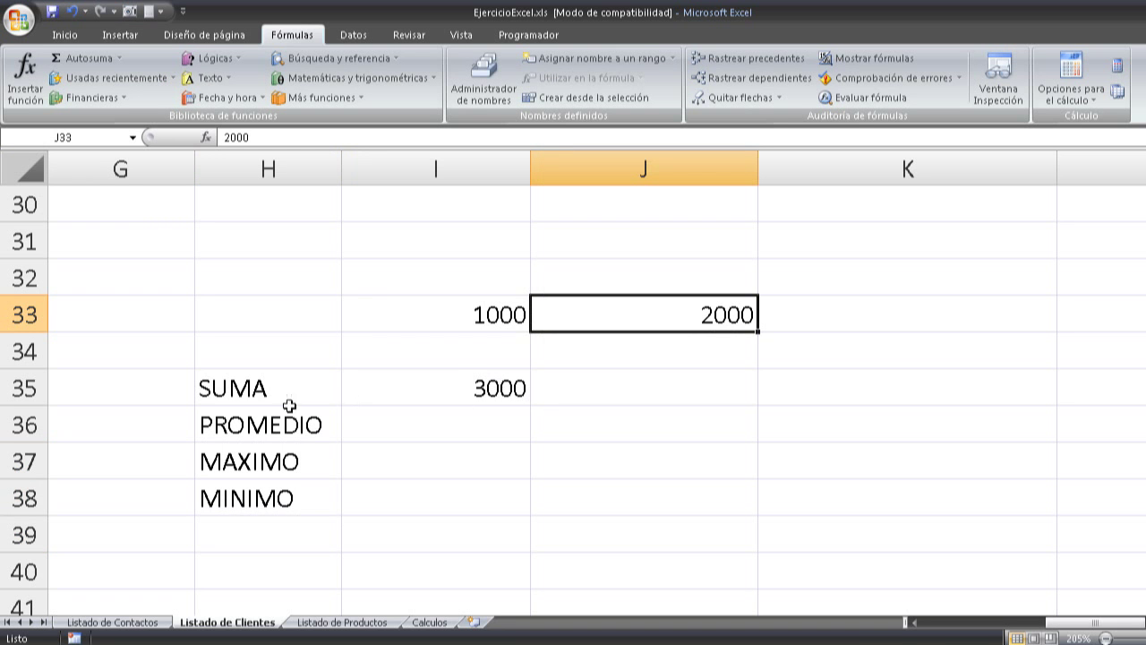
drag(432, 322, 561, 318)
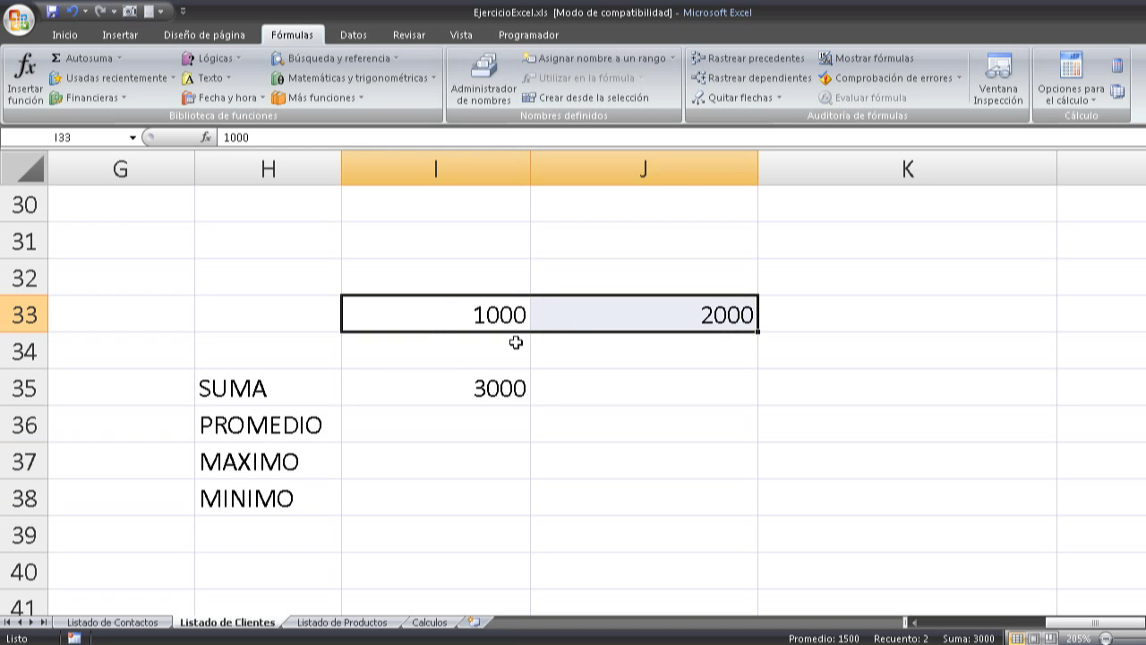
click(624, 319)
click(274, 497)
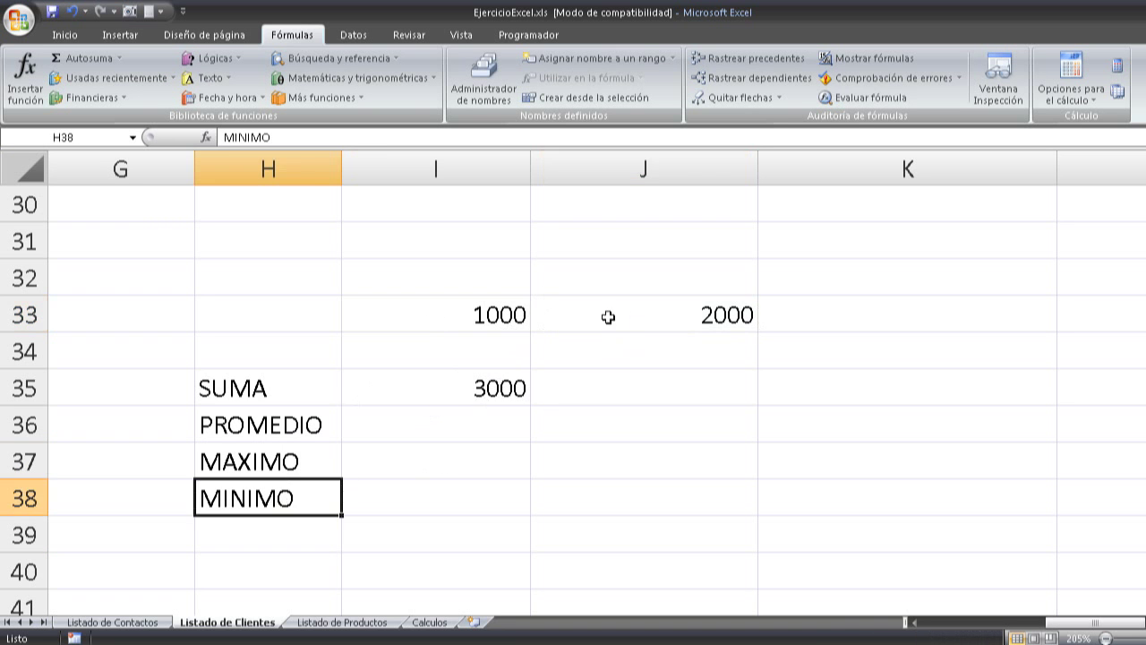
click(484, 317)
click(1077, 643)
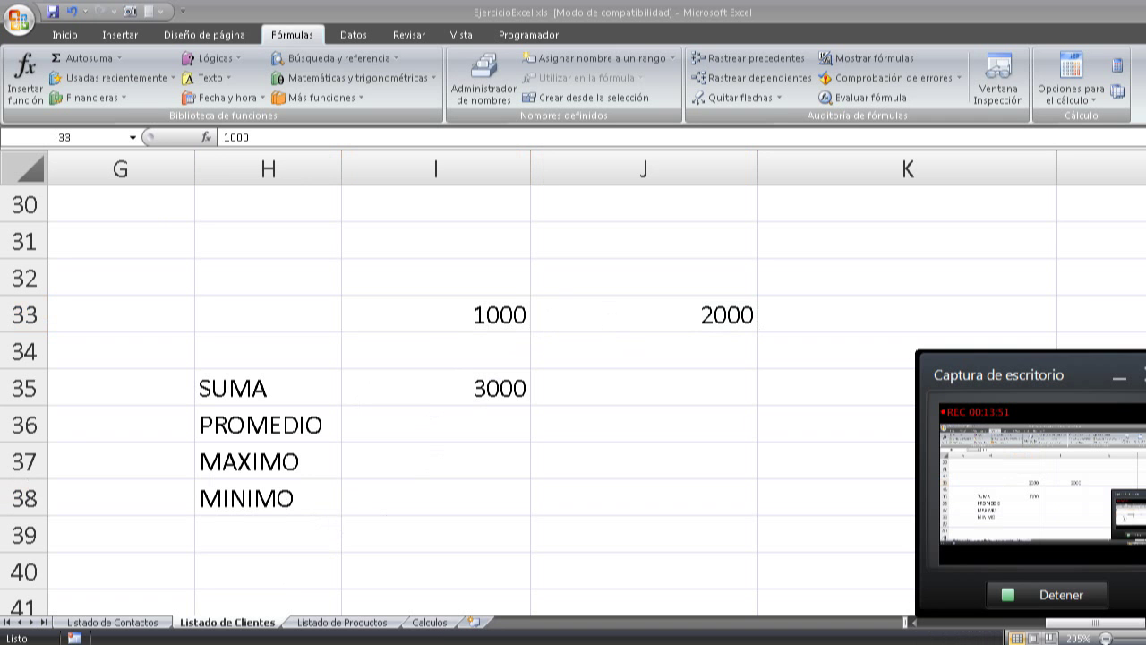
Examine the annual purchase amounts in column L, the summary rows beneath them, and the sample calculation area.
click(1119, 382)
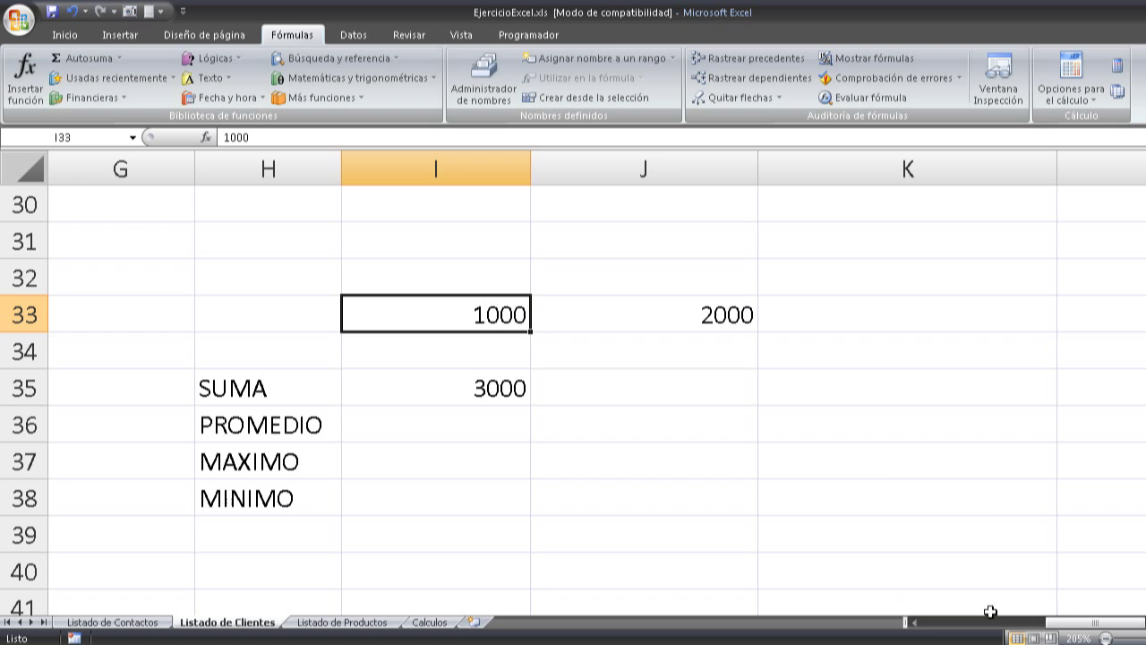
scroll(547, 367, down, 1)
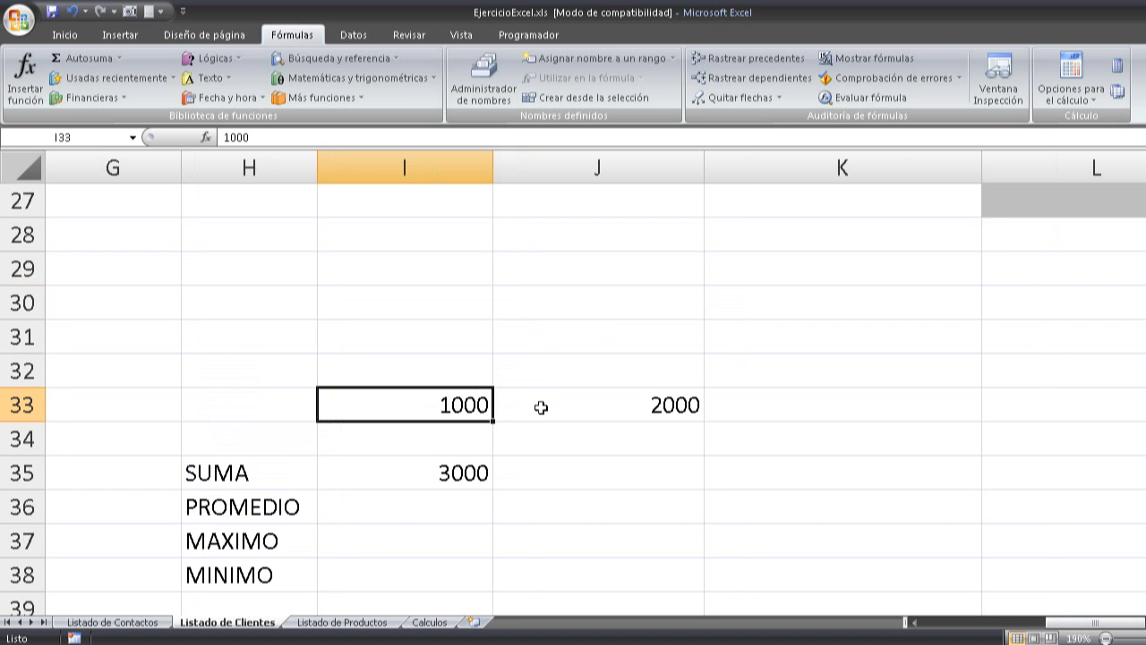
scroll(509, 410, down, 1)
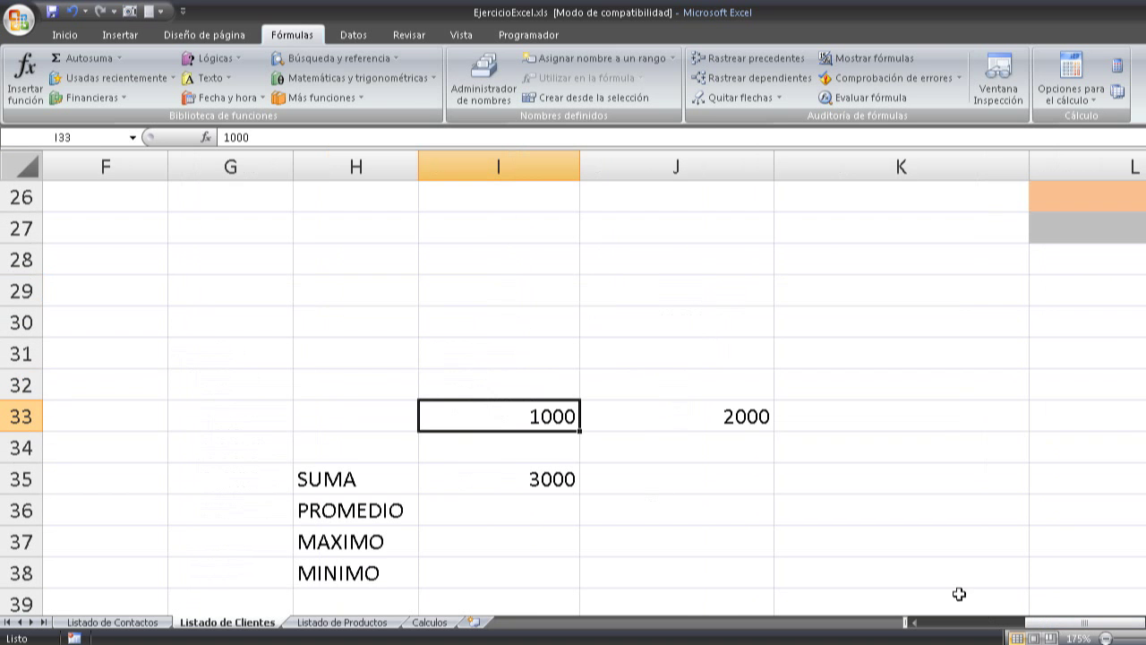
drag(1071, 625, 1111, 623)
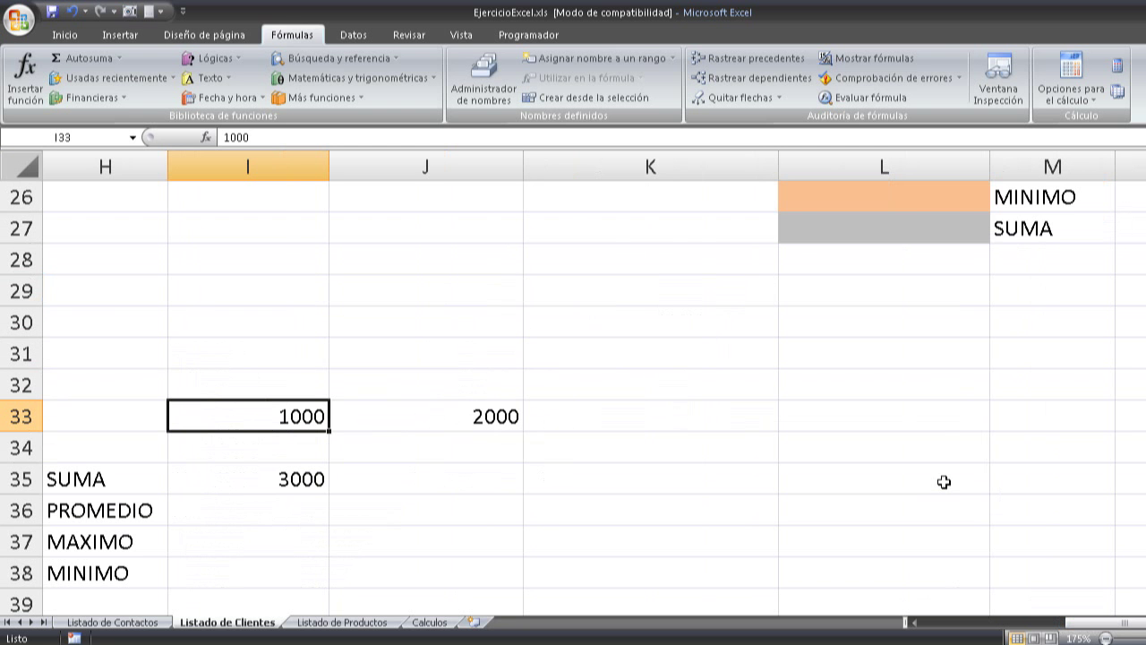
scroll(877, 504, up, 8)
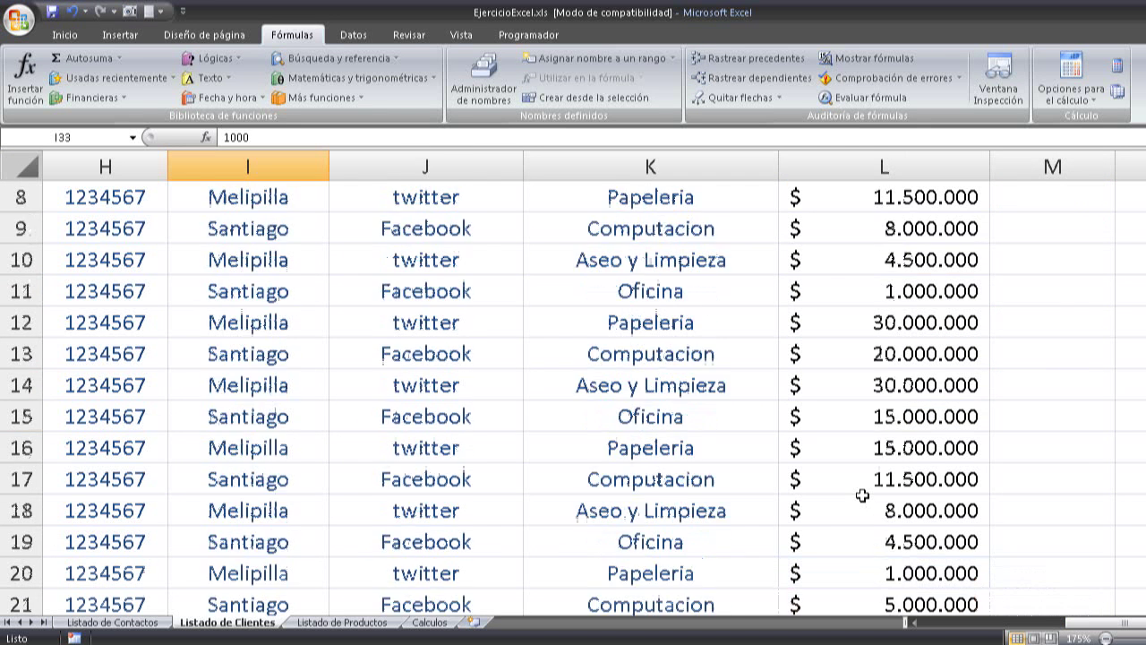
scroll(861, 448, down, 3)
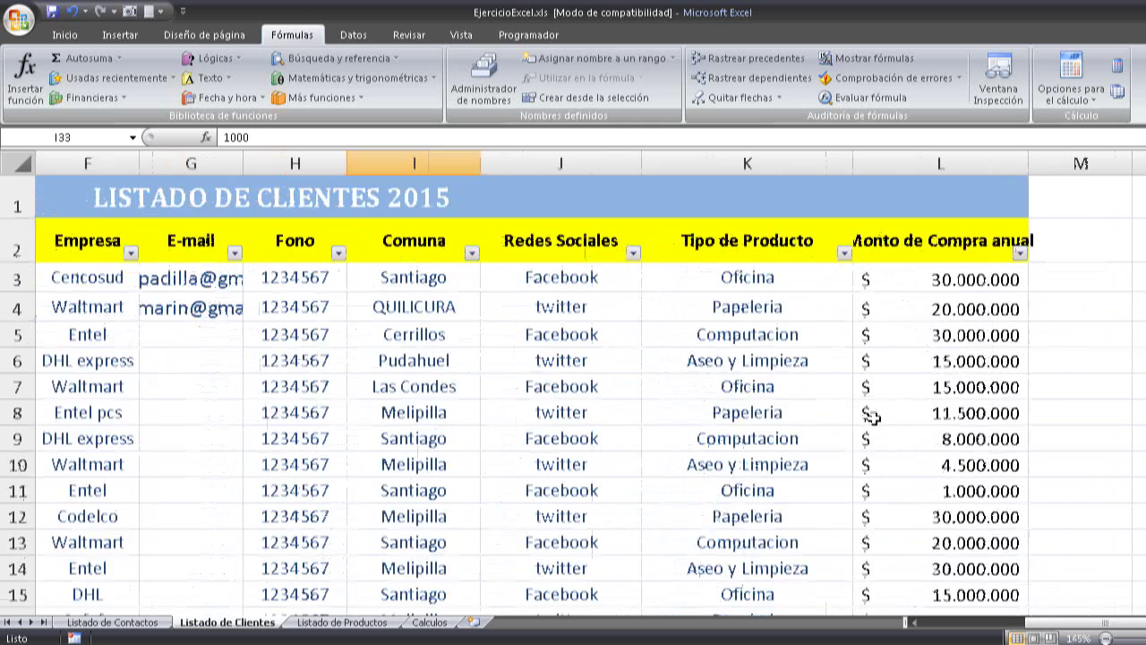
scroll(869, 421, down, 1)
ctrl+scroll(871, 424, down, 1)
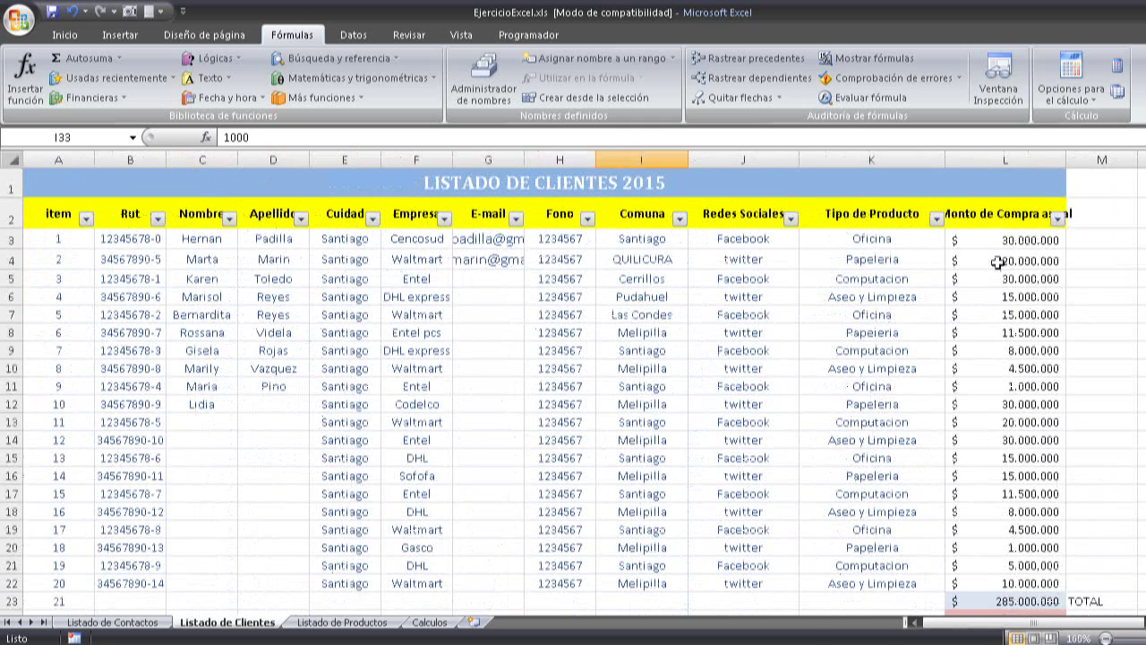
drag(991, 240, 967, 601)
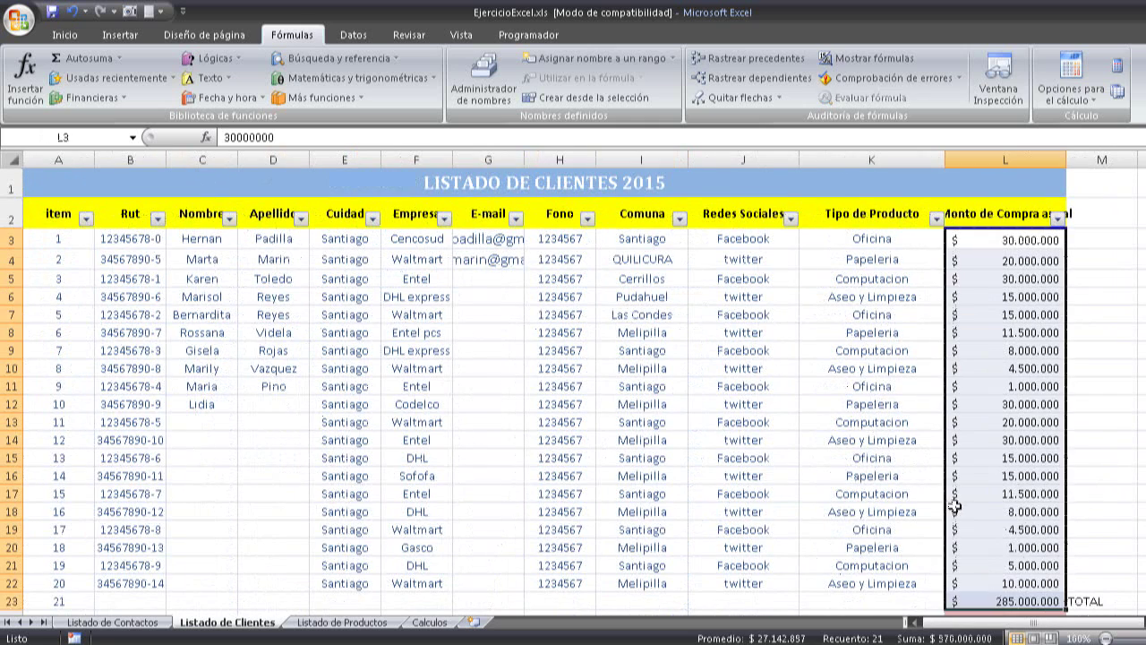
scroll(949, 503, down, 2)
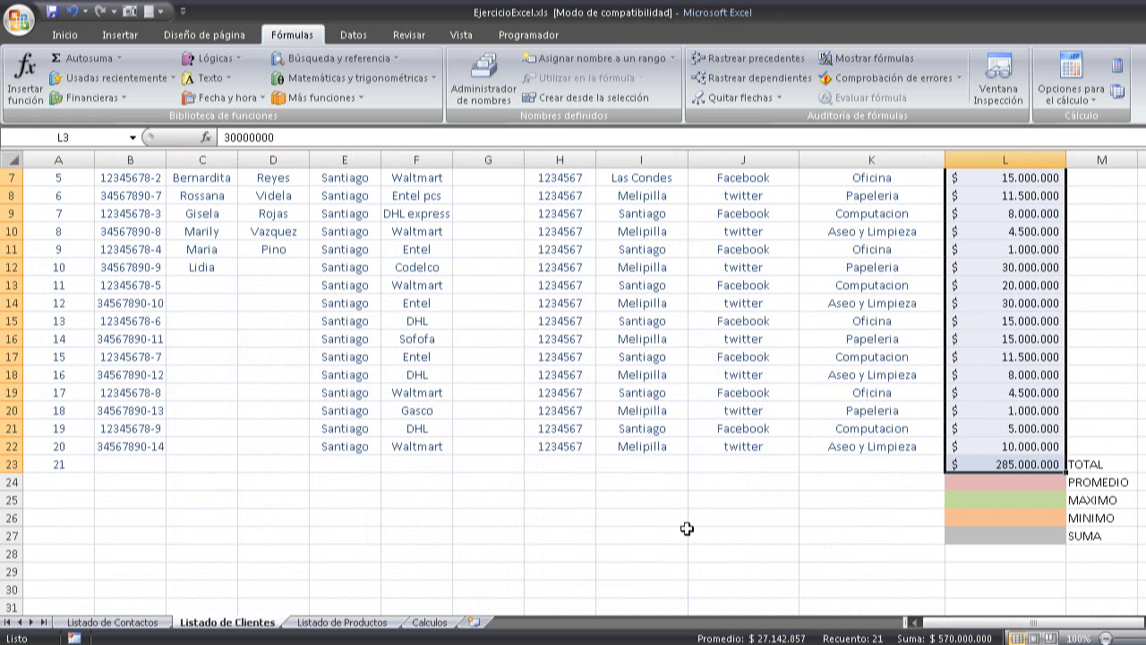
scroll(752, 524, down, 2)
scroll(627, 502, down, 2)
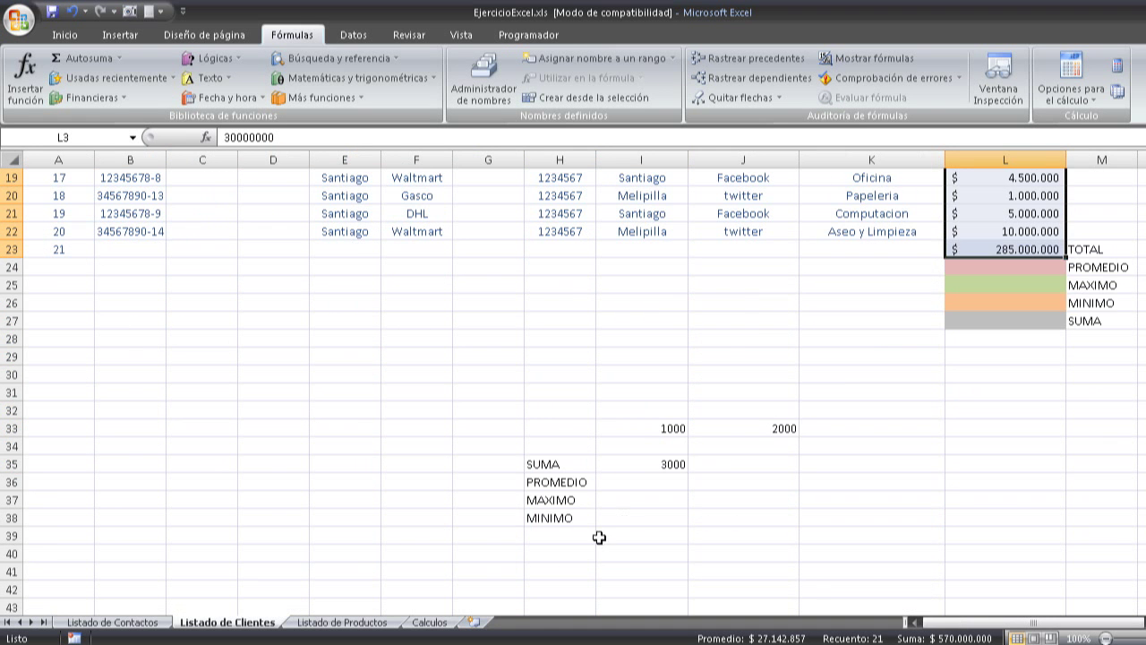
Enter the headings DATO1 and DATO2 in cells I32 and J32, above the two sample numbers.
scroll(648, 568, up, 7)
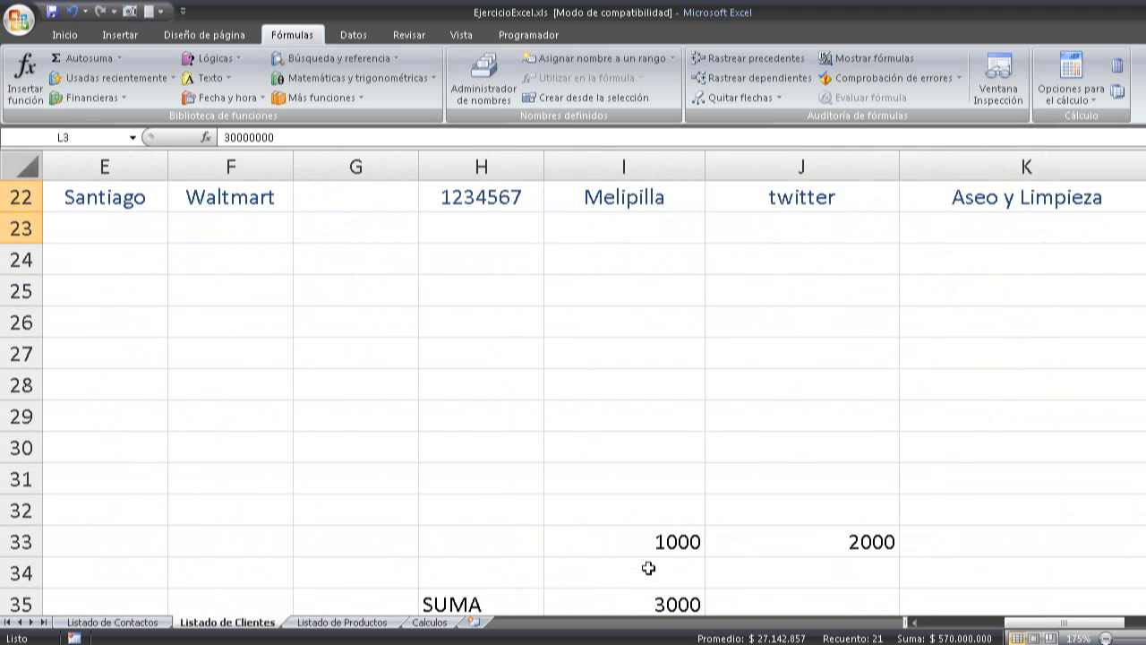
scroll(531, 477, down, 3)
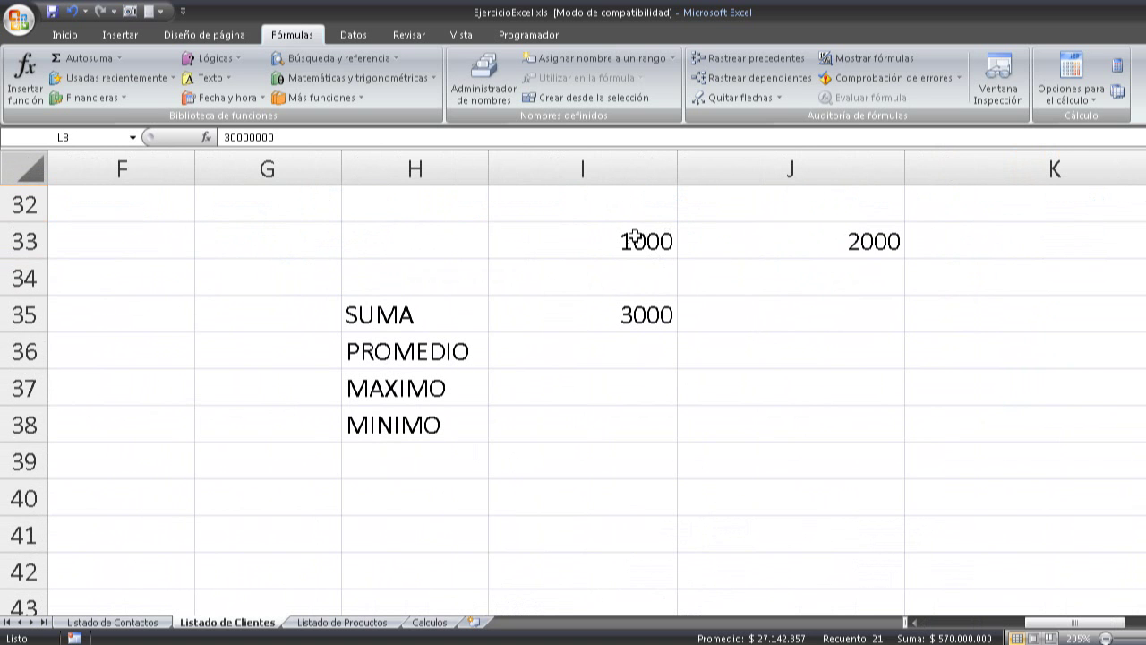
click(604, 208)
text(DATO1)
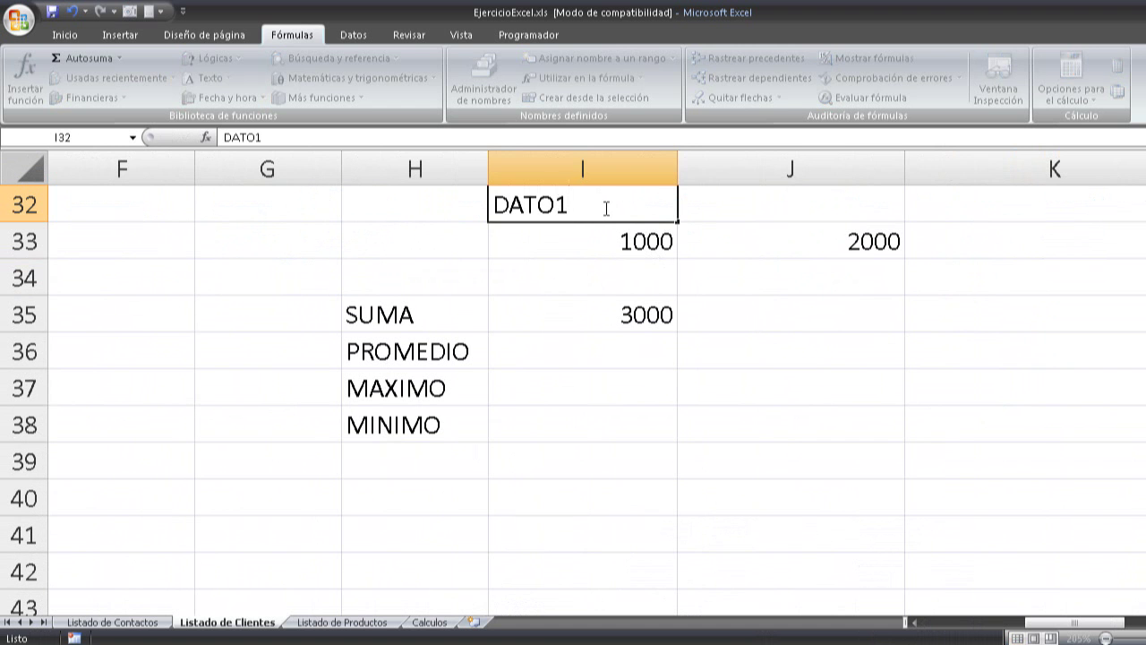
key(Tab)
text(DATO2)
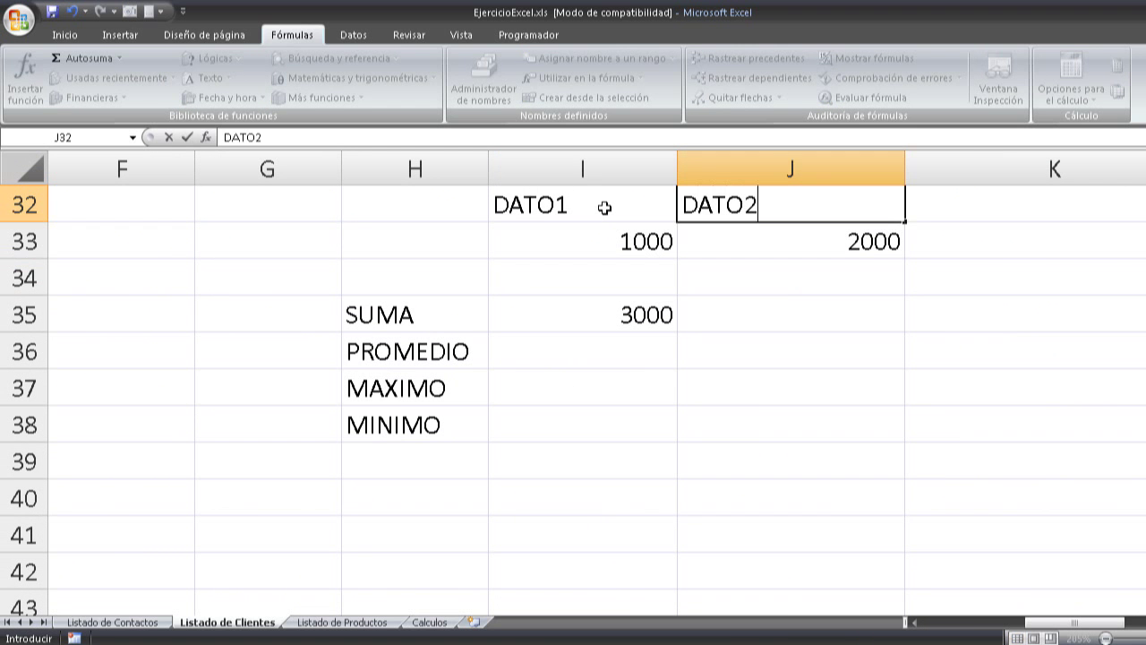
key(Return)
key(Up)
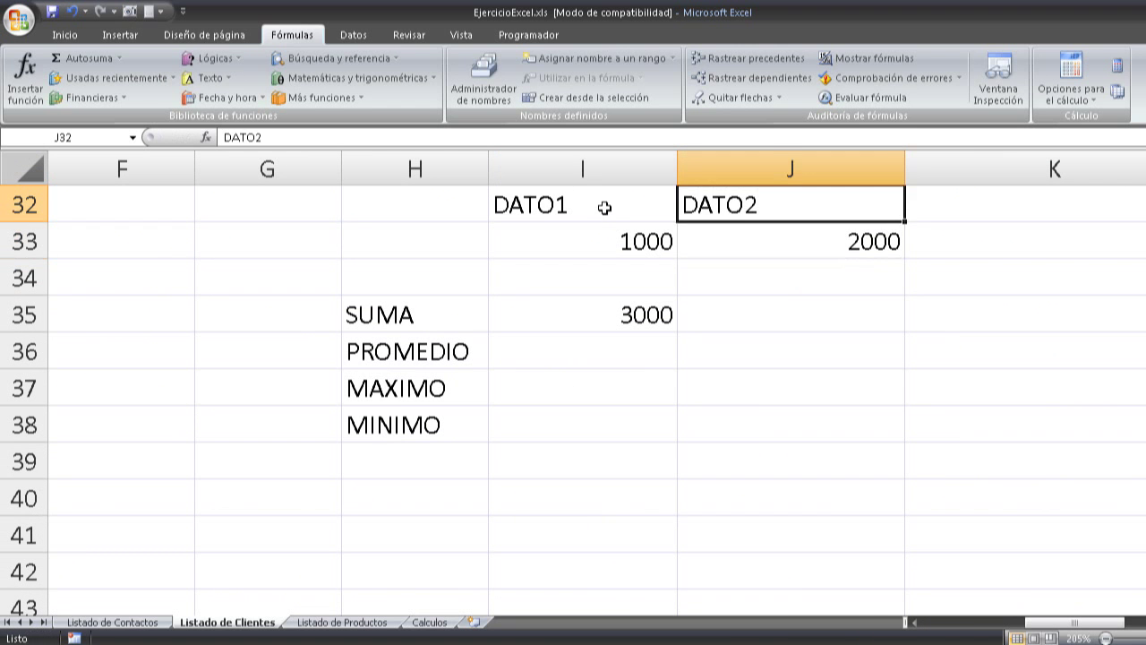
Centre the contents of the range I32 to J34 horizontally.
drag(608, 207, 755, 265)
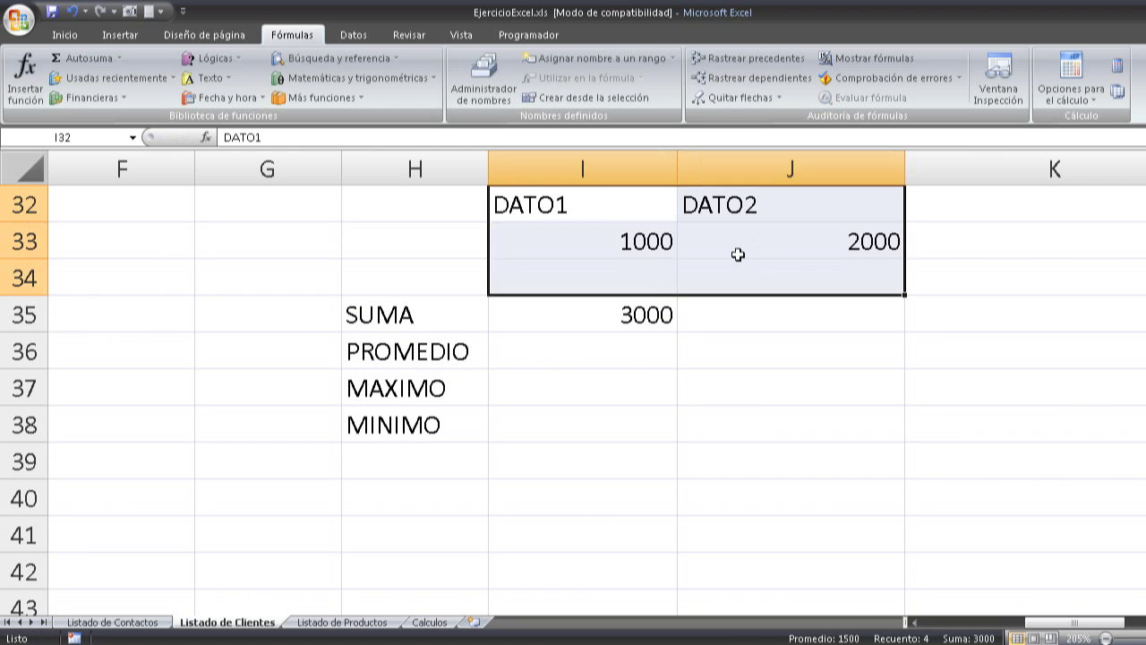
click(70, 37)
click(359, 98)
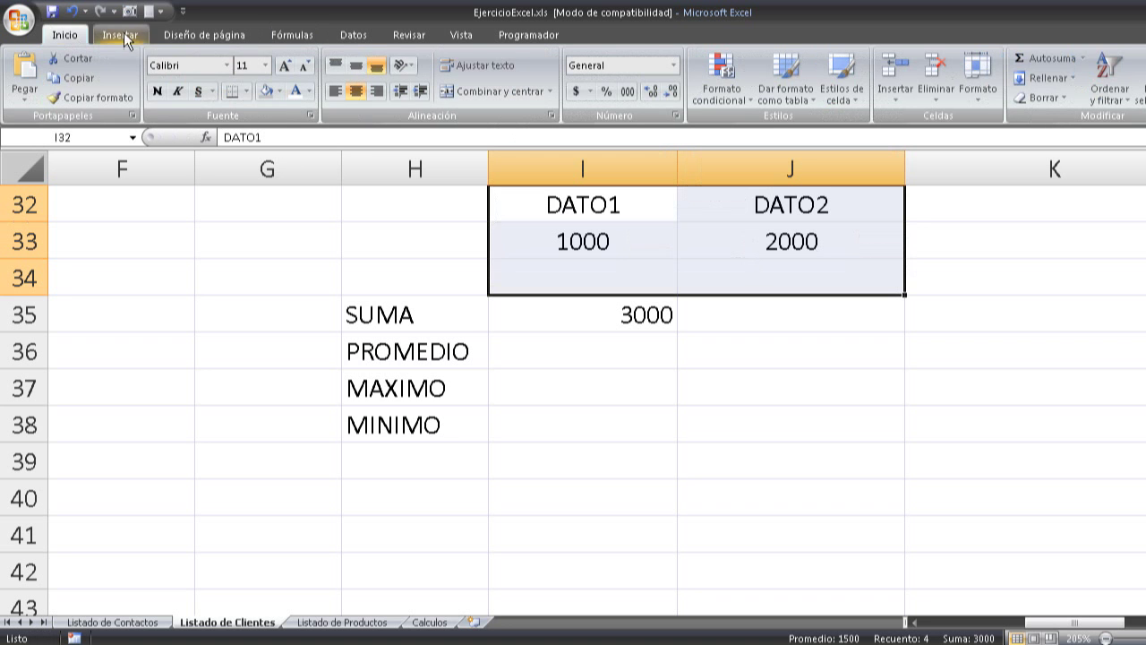
click(120, 35)
click(292, 35)
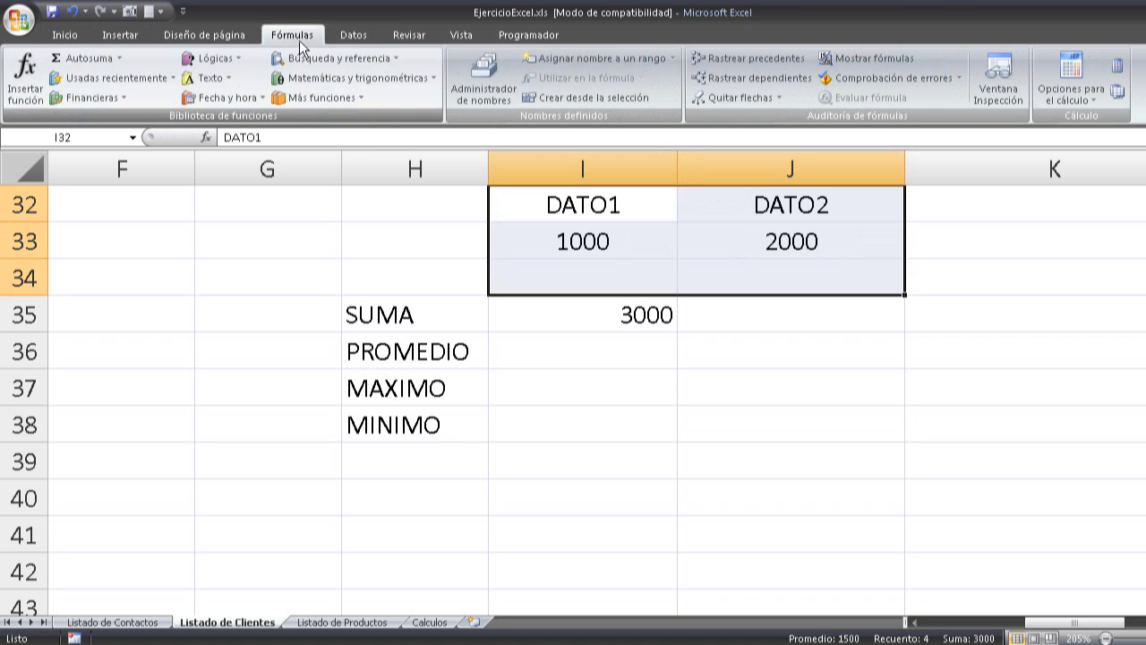
Review the DATO1 and DATO2 cells and the sum formula in I35, and select cell I36 beside PROMEDIO.
drag(606, 209, 608, 235)
drag(750, 211, 749, 238)
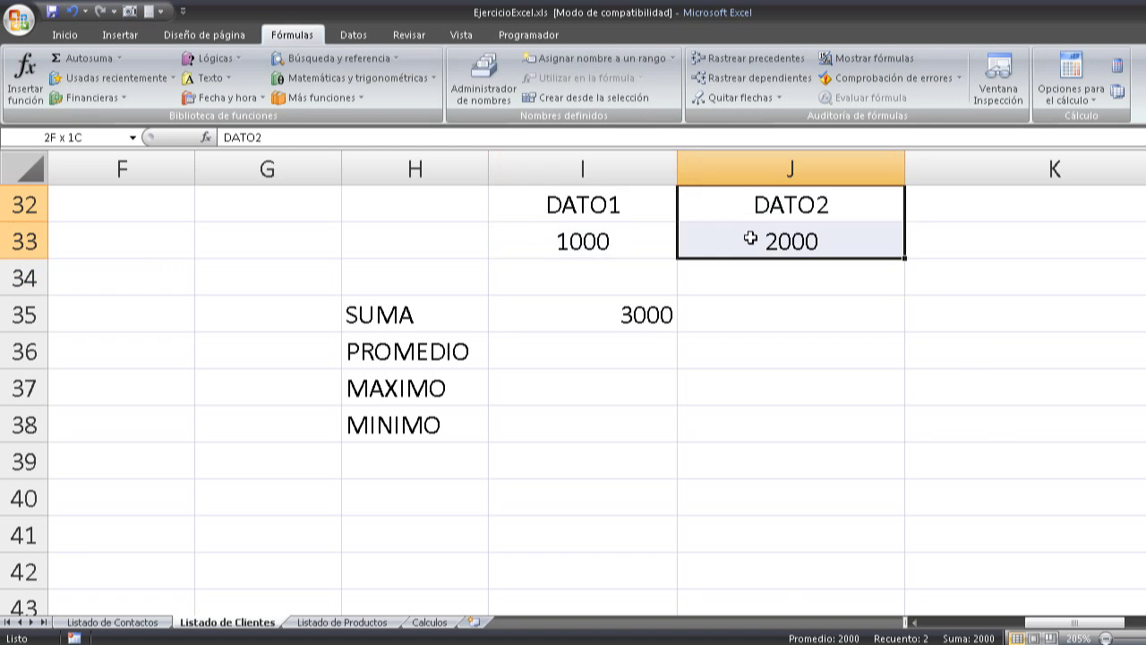
click(588, 238)
click(564, 318)
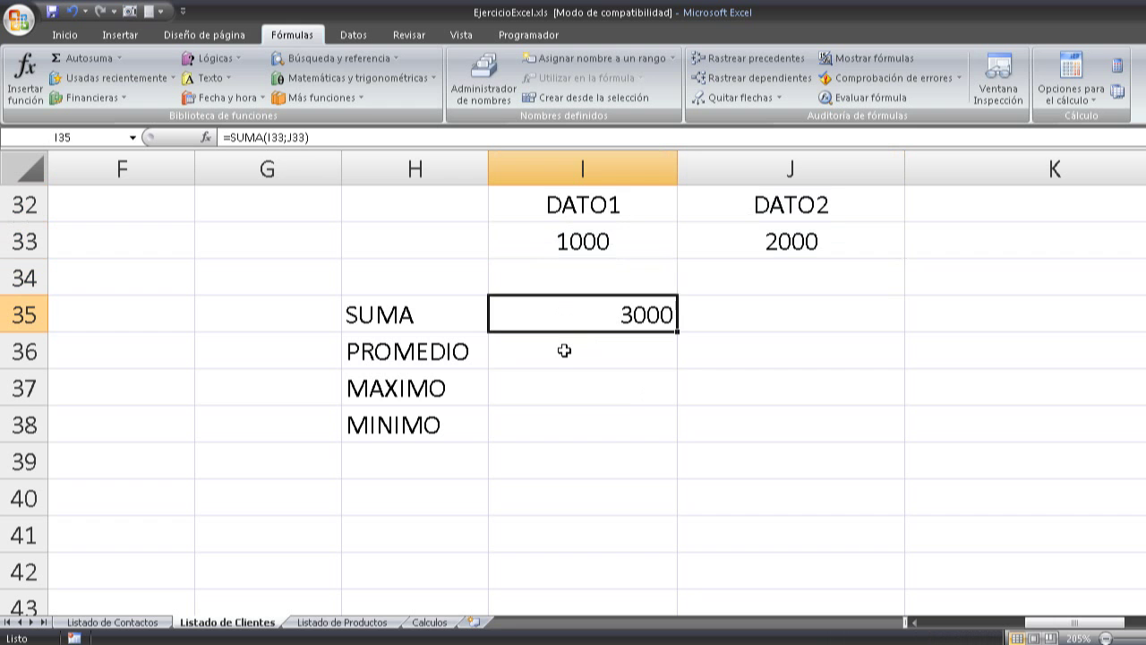
click(564, 351)
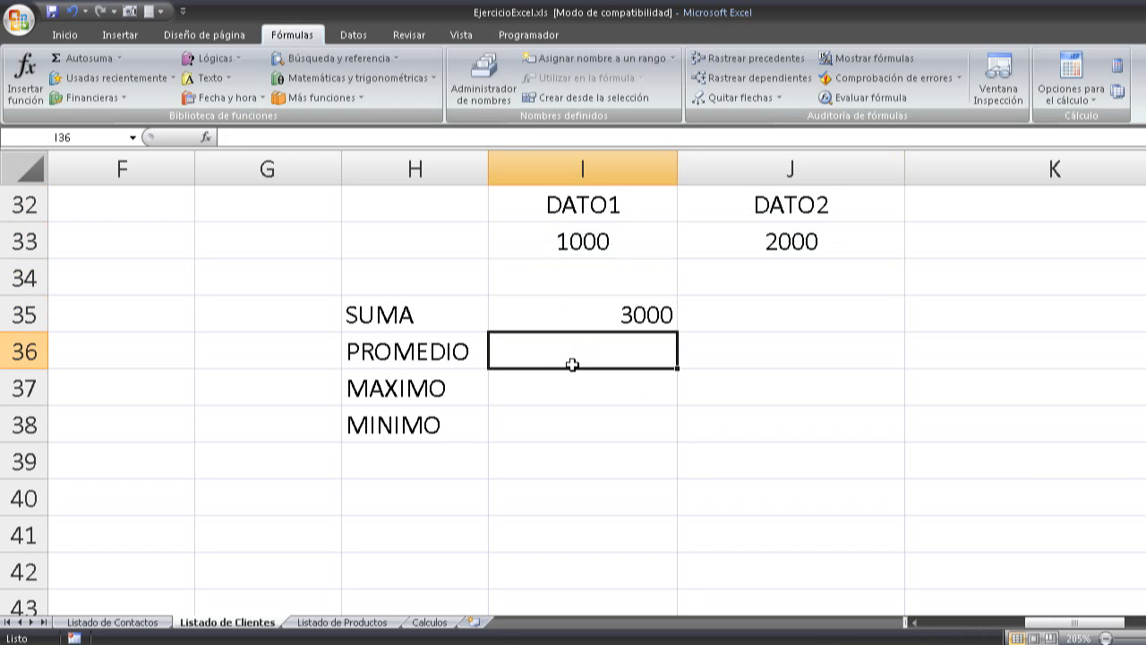
click(434, 643)
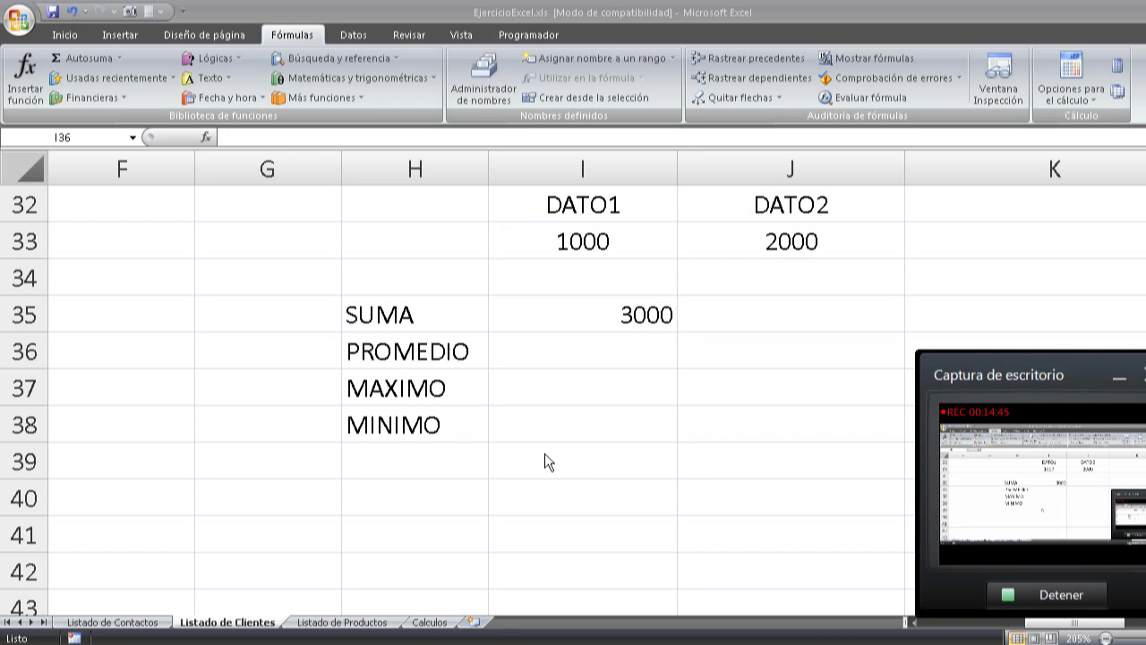